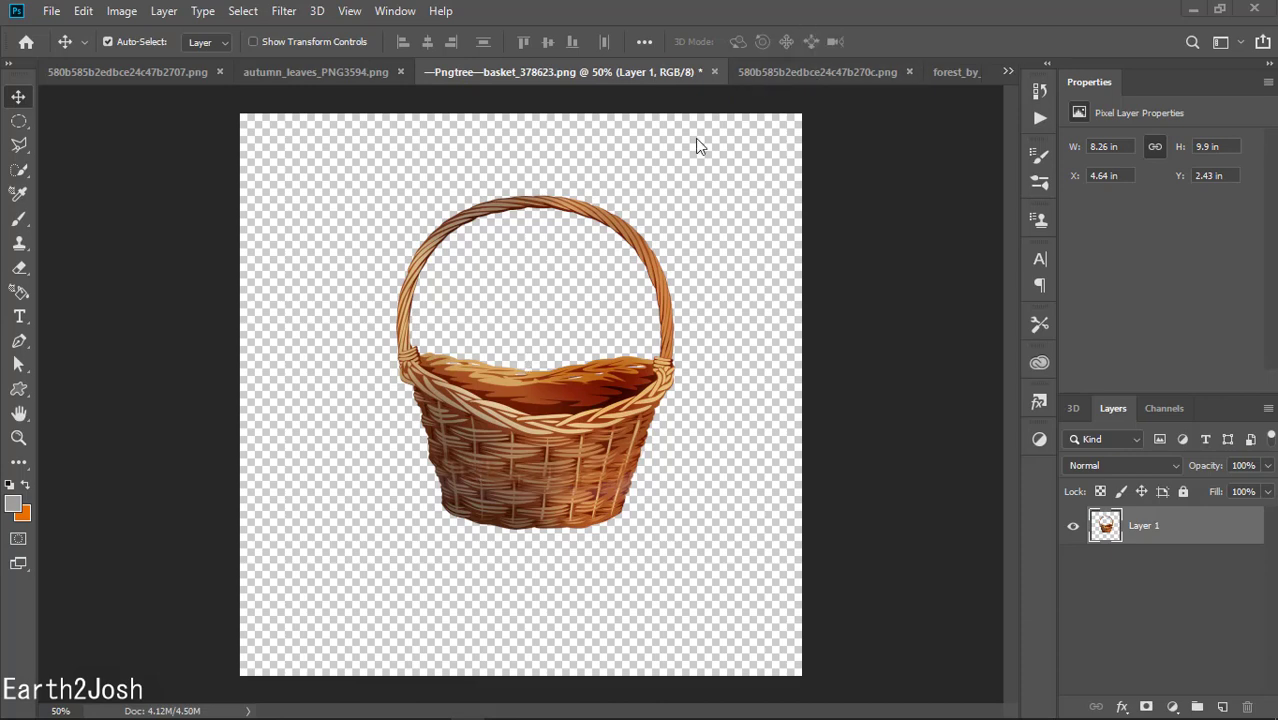
Bring the basket into the forest scene and enlarge it about 1.5 times
mouse_move(673, 212)
mouse_down()
mouse_move(514, 575)
mouse_move(507, 561)
mouse_up()
key(ctrl+t)
key(Return)
mouse_move(590, 460)
mouse_down()
mouse_move(655, 440)
mouse_move(670, 346)
mouse_up()
key(ctrl+z)
key(ctrl+t)
drag(600, 490, 560, 530)
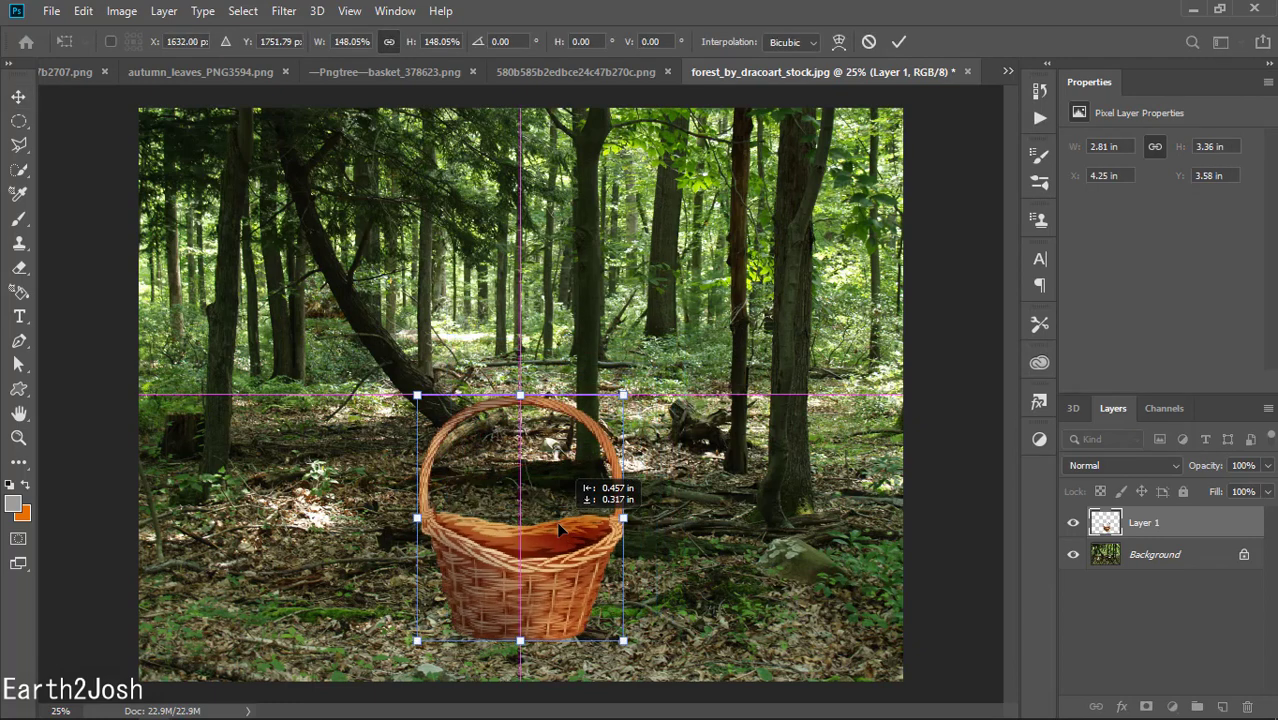
key(Return)
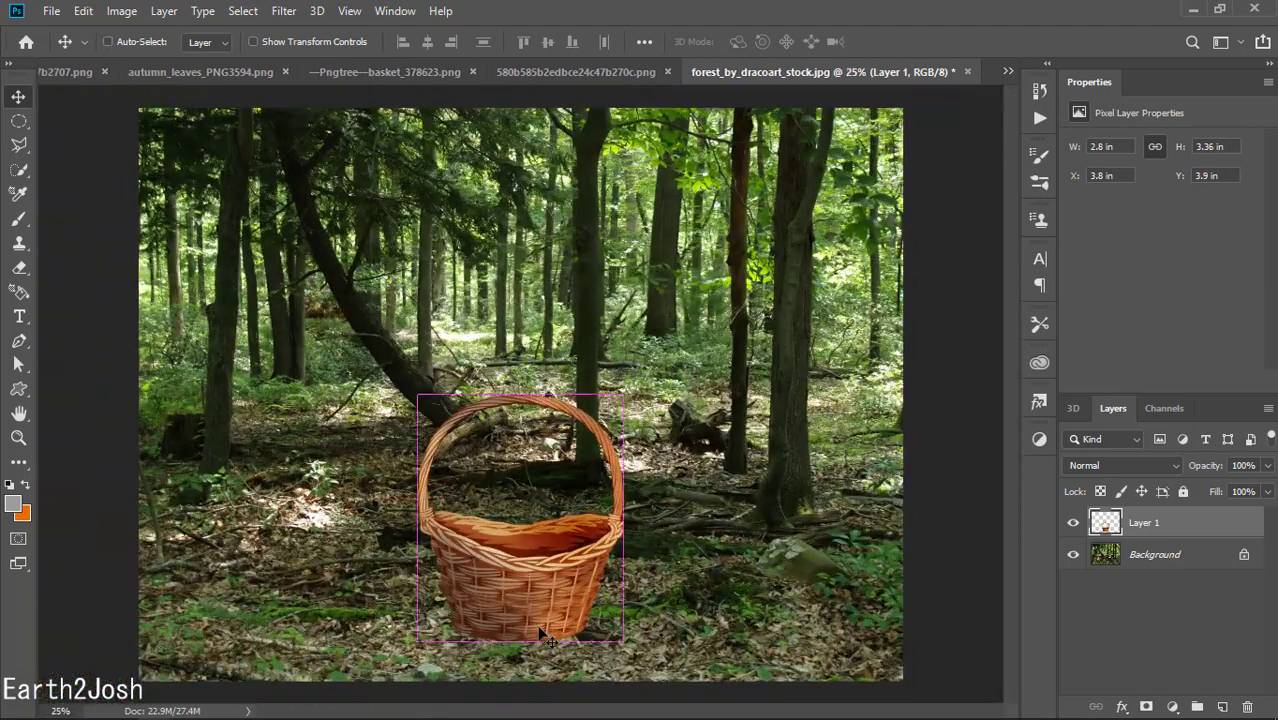
Place the banded planet inside the basket, hide its layer, and zoom in on the basket
click(541, 71)
click(136, 71)
drag(520, 390, 588, 527)
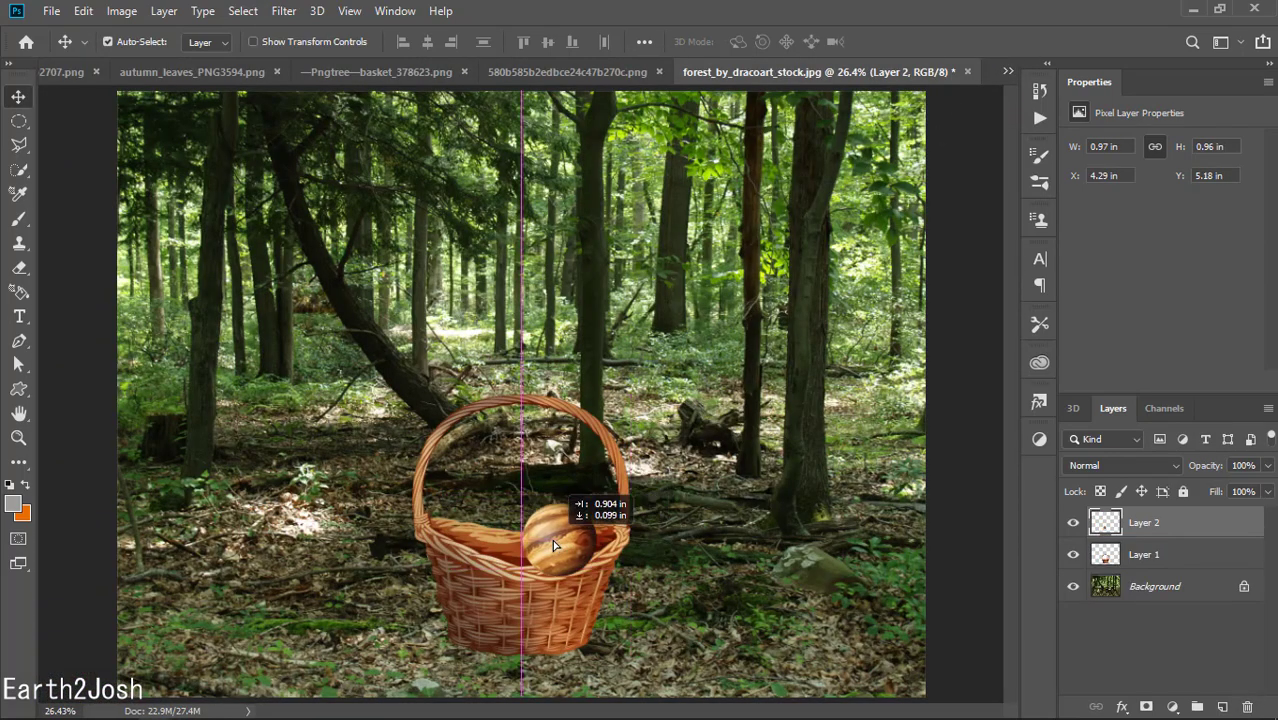
drag(588, 527, 554, 538)
click(1073, 522)
key(ctrl+plus)
key(ctrl+plus)
scroll(350, 484, down, 2)
key(p)
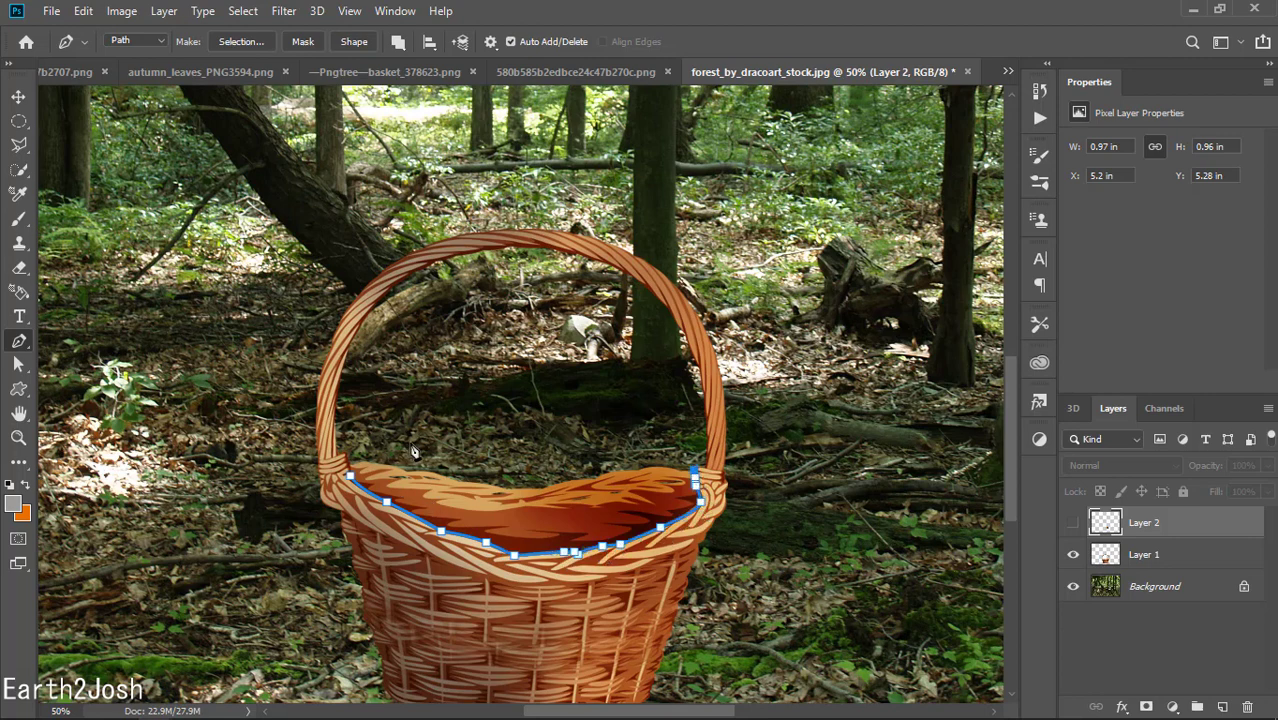
Trace the basket's inner rim and fill that selection with black on a new layer
drag(408, 441, 356, 458)
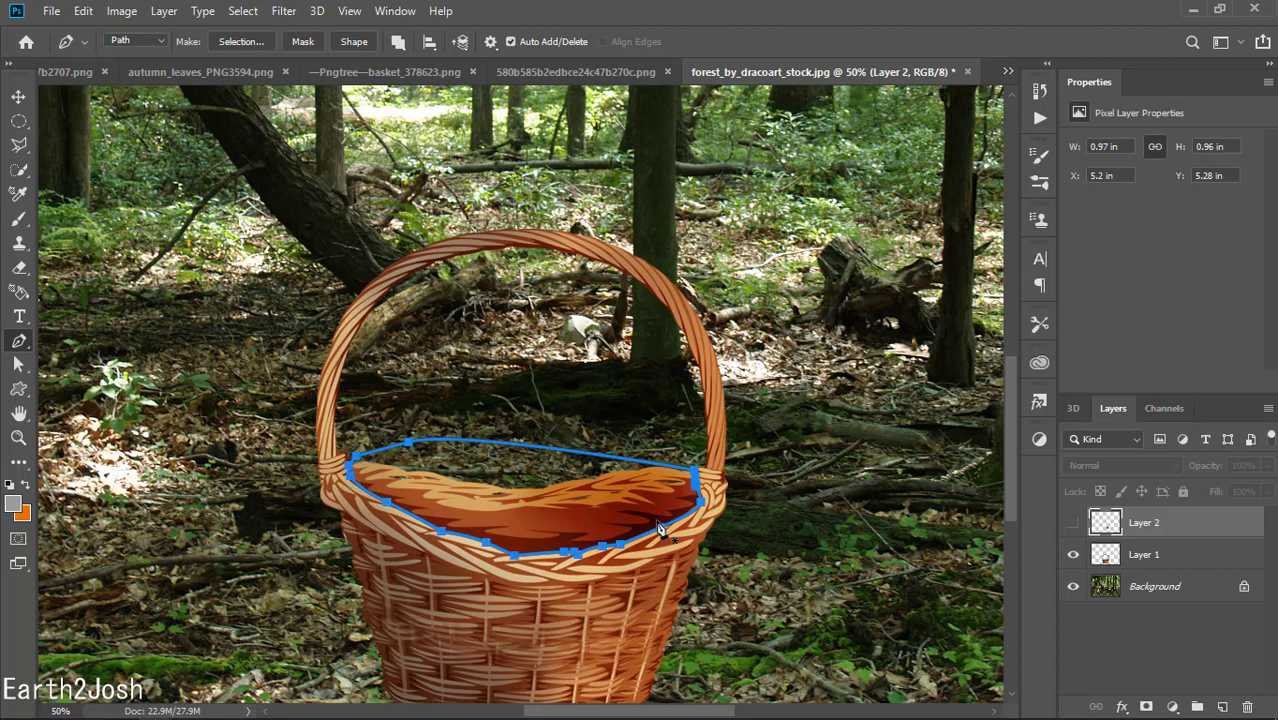
key(ctrl+Return)
click(13, 504)
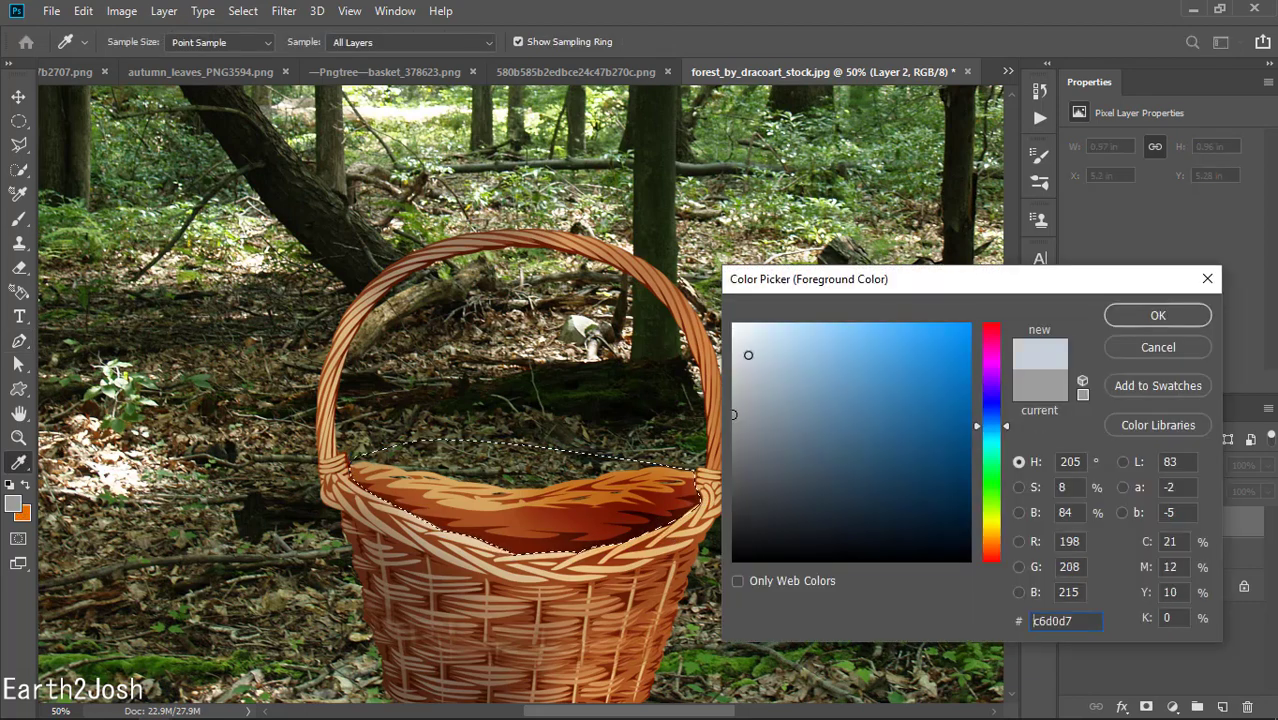
click(740, 550)
click(1155, 313)
click(1222, 707)
key(g)
click(648, 531)
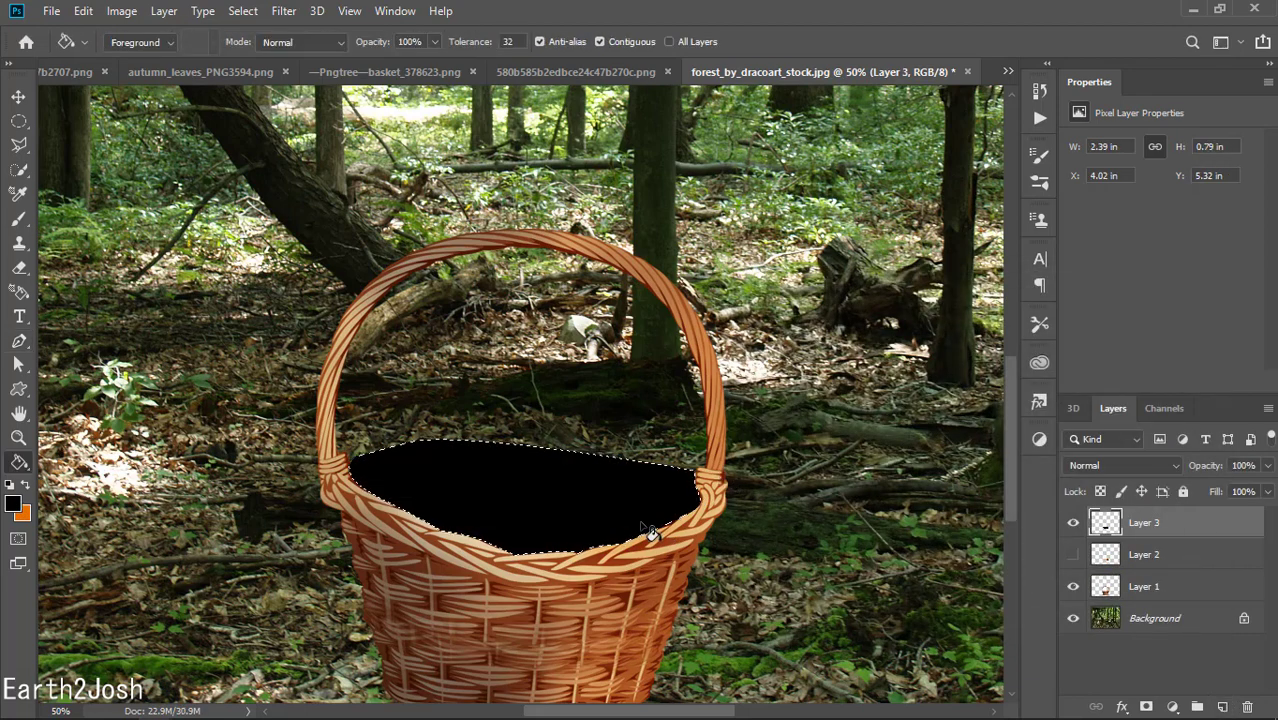
Erase the black fill outside the basket using an inverted basket selection, then zoom out
ctrl+click(1105, 586)
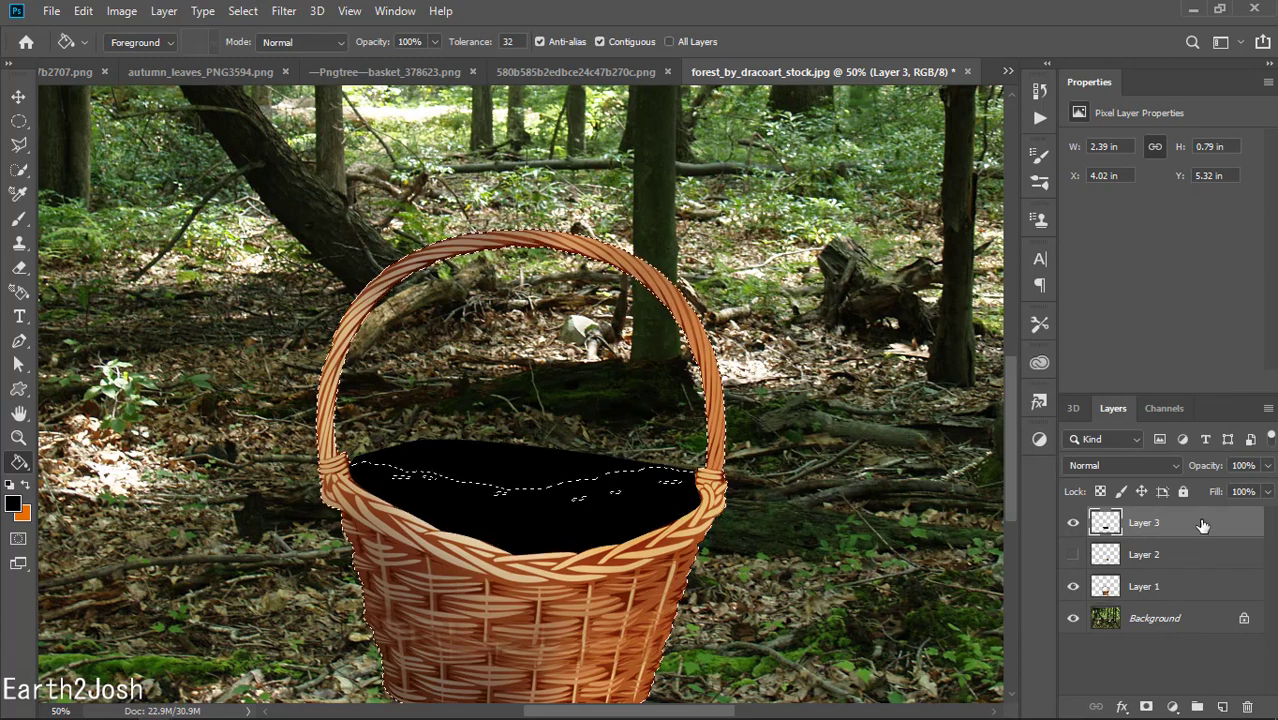
click(243, 11)
click(252, 80)
key(e)
drag(440, 460, 695, 465)
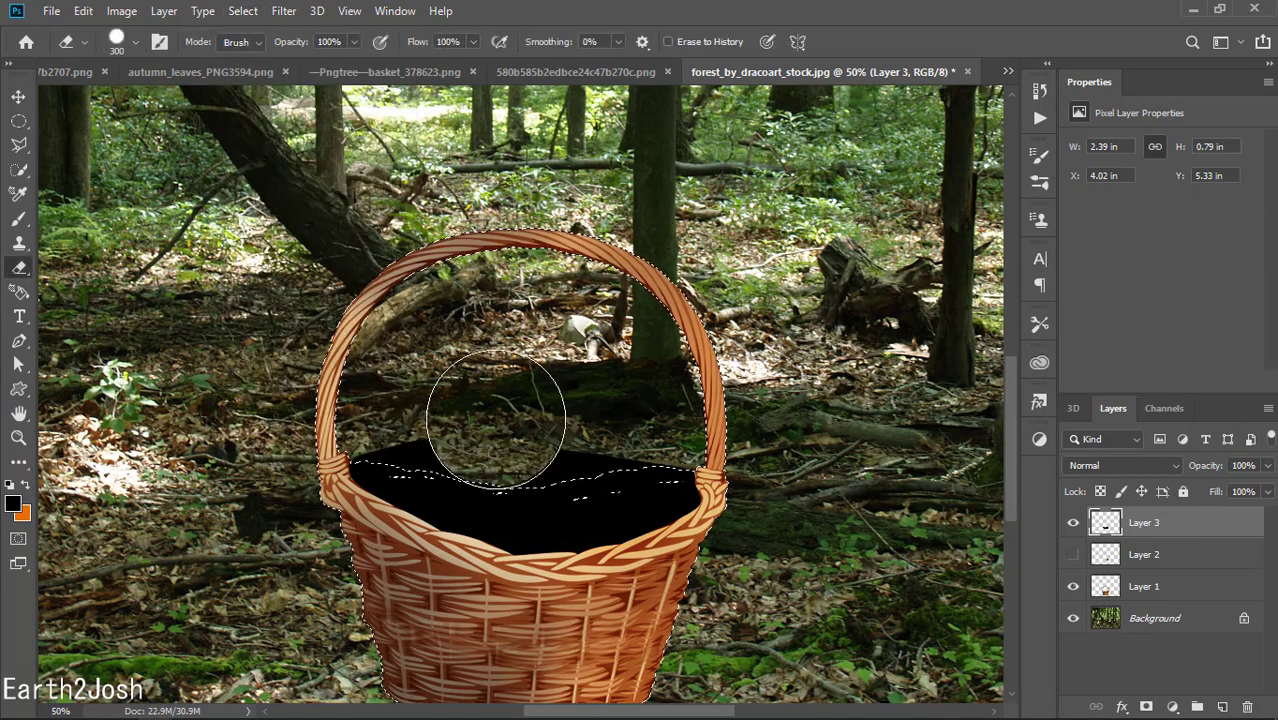
key(ctrl+d)
key(ctrl+minus)
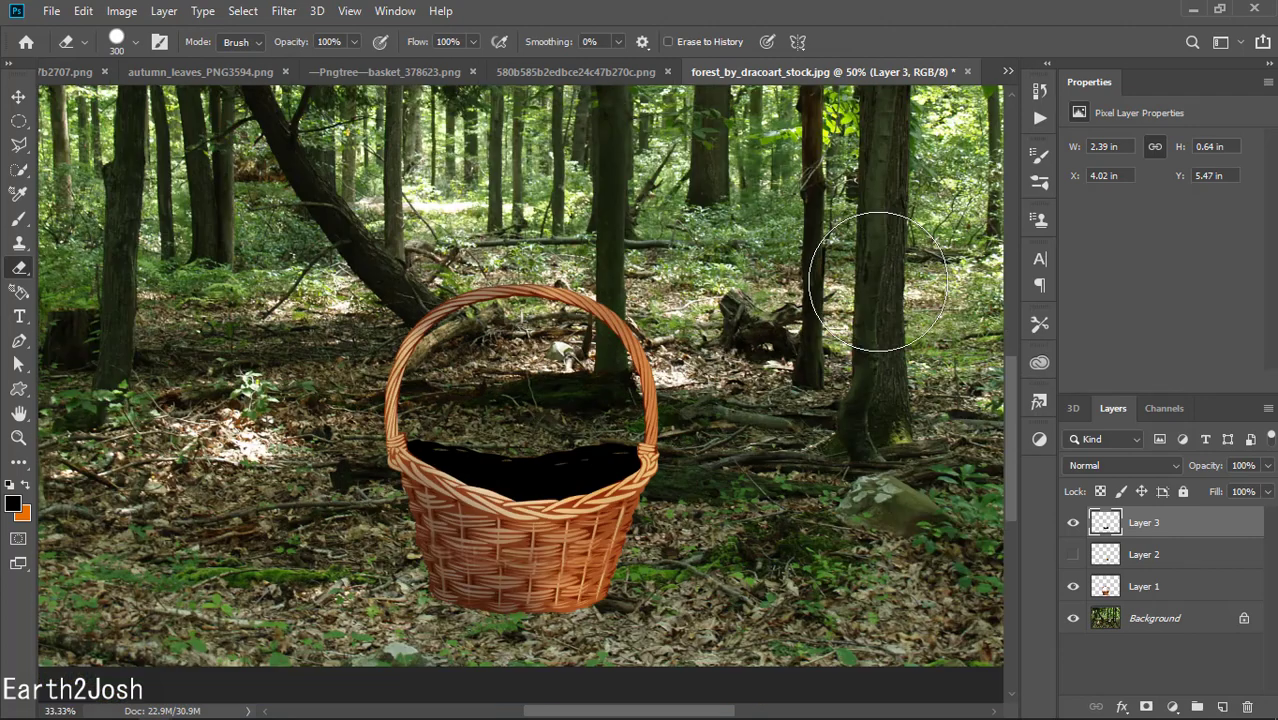
key(ctrl+minus)
Reorder the planet and black fill layers and nudge the planet up-right in the basket
click(1222, 588)
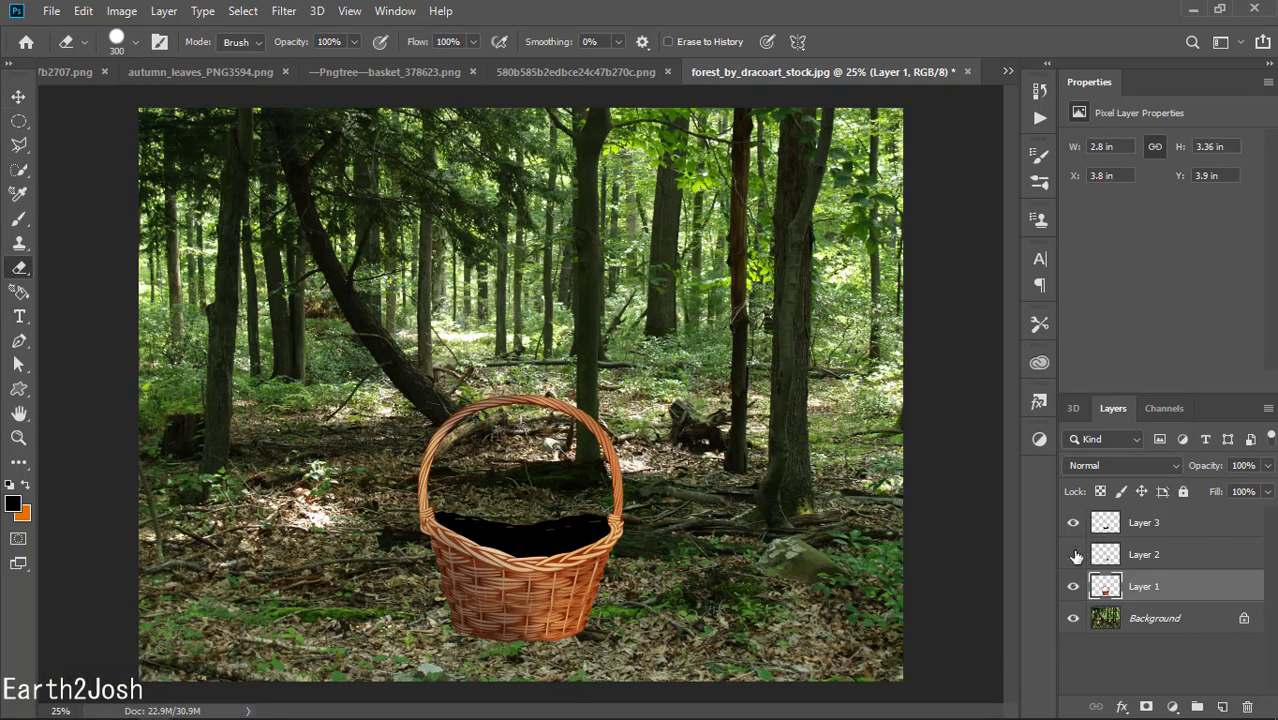
drag(1177, 540, 1170, 515)
key(v)
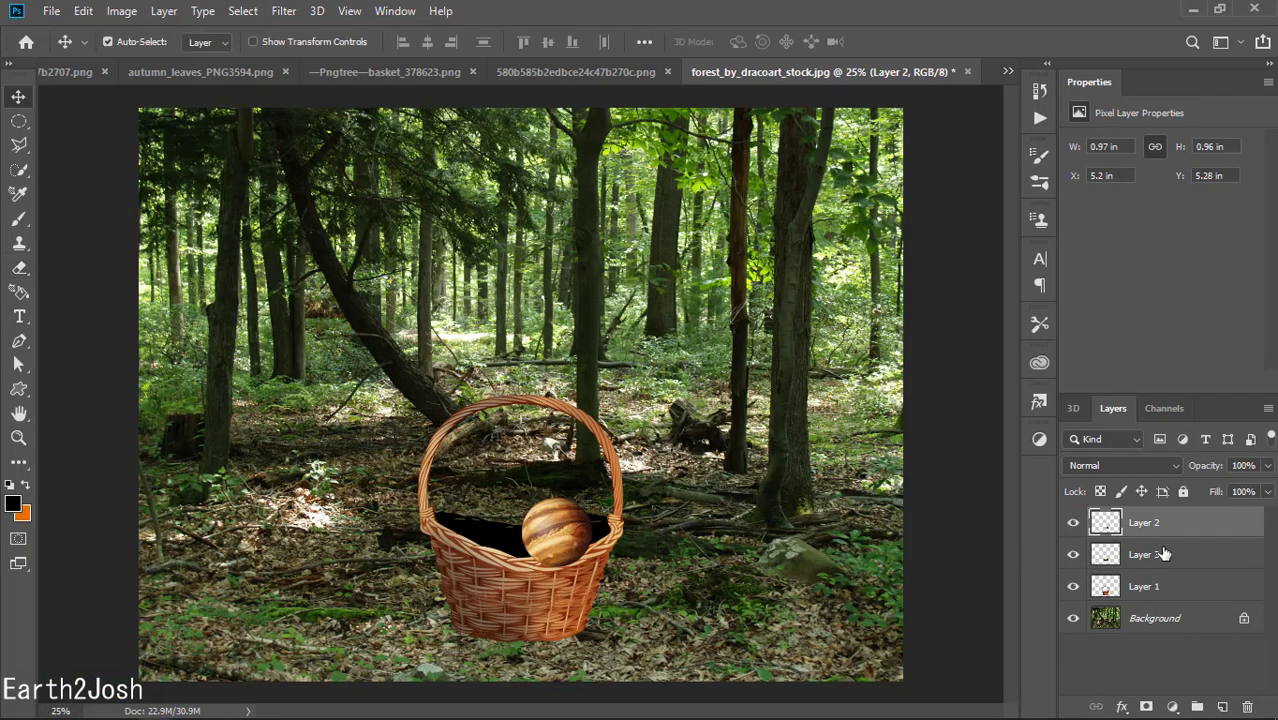
drag(544, 537, 572, 529)
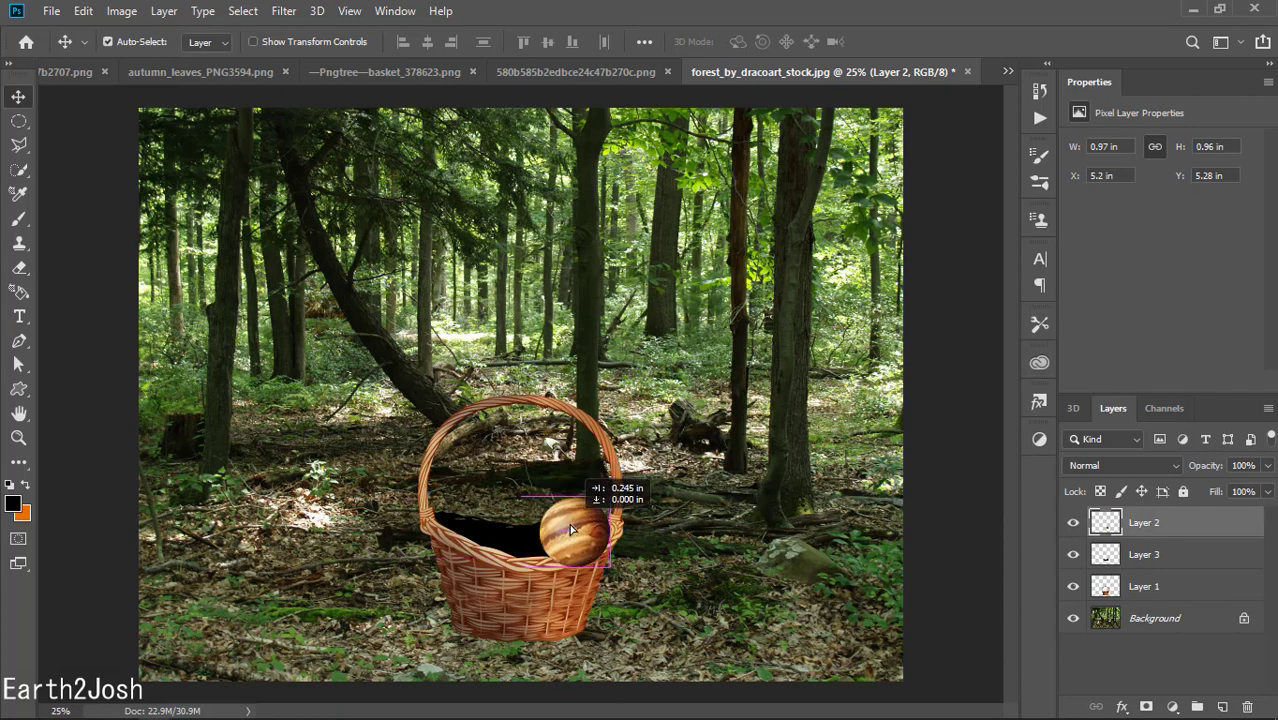
drag(1183, 541, 1158, 612)
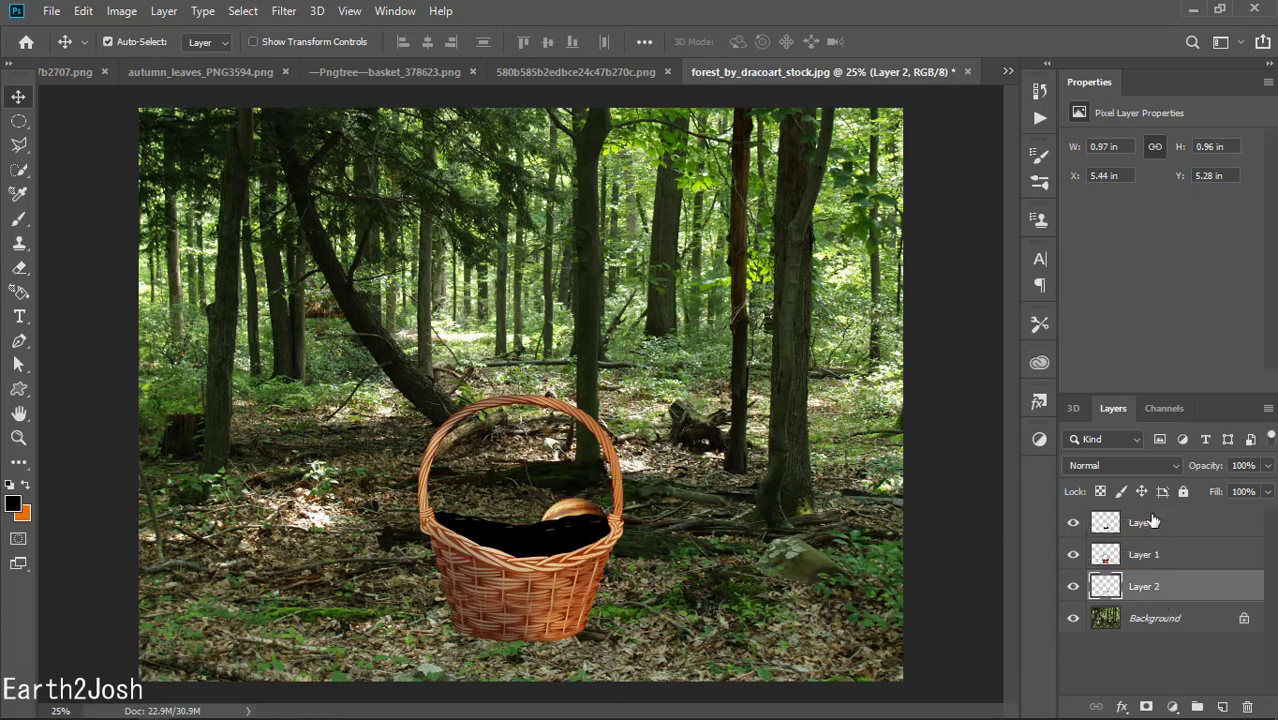
drag(1152, 521, 1180, 570)
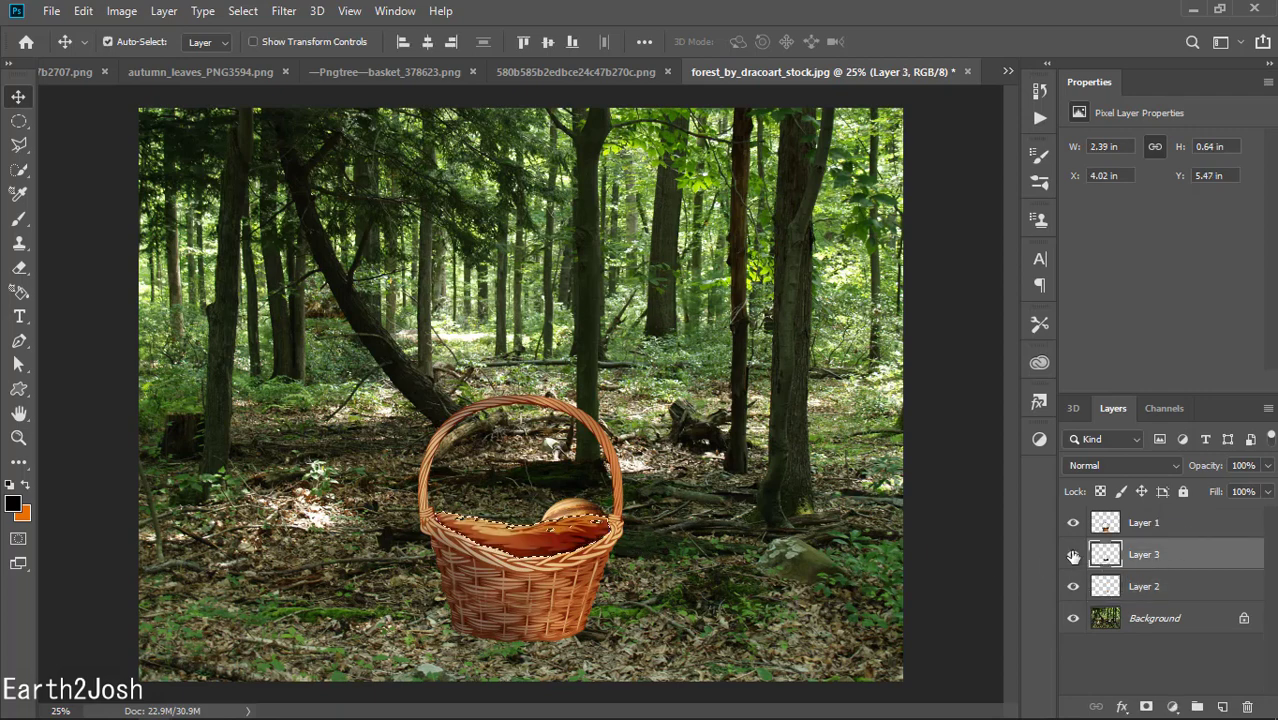
Duplicate the basket layer and hide the copy
key(ctrl+d)
key(ctrl+j)
key(ctrl+z)
click(1183, 522)
key(ctrl+j)
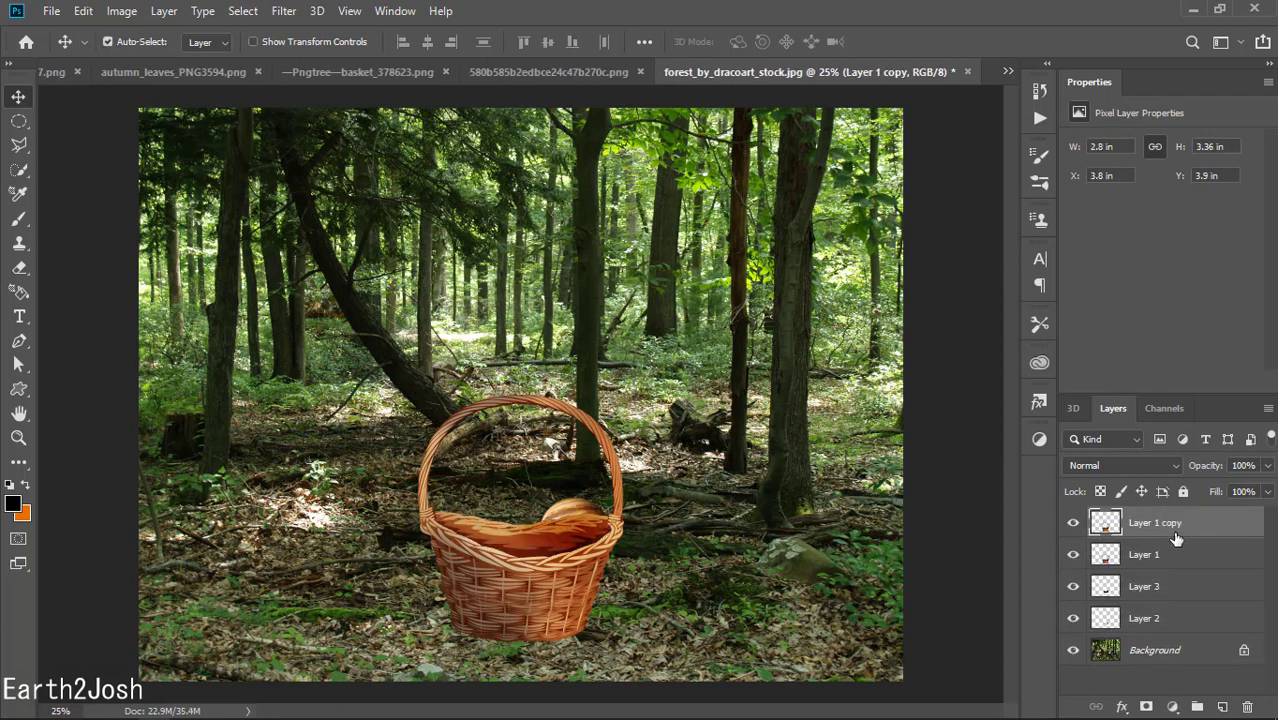
click(1073, 522)
click(1133, 585)
Move the planet layer above the black fill and settle the planet into the basket
click(18, 270)
key(alt+])
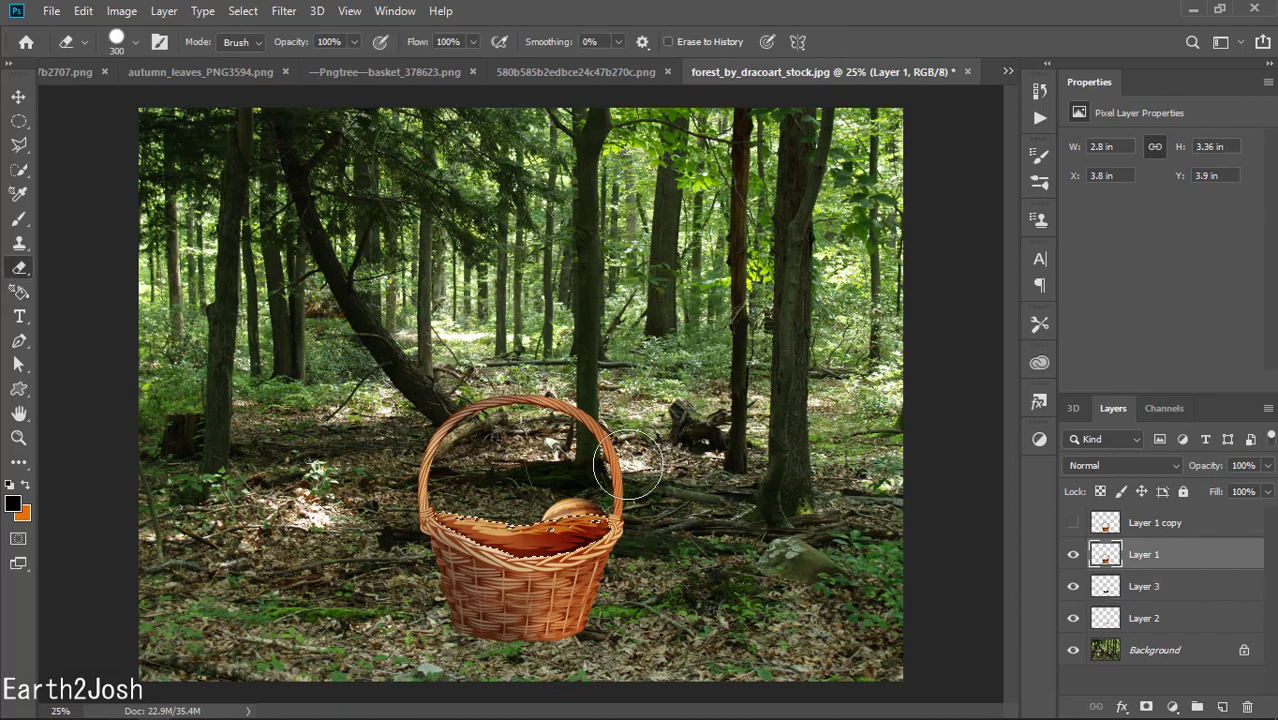
key(v)
click(1140, 618)
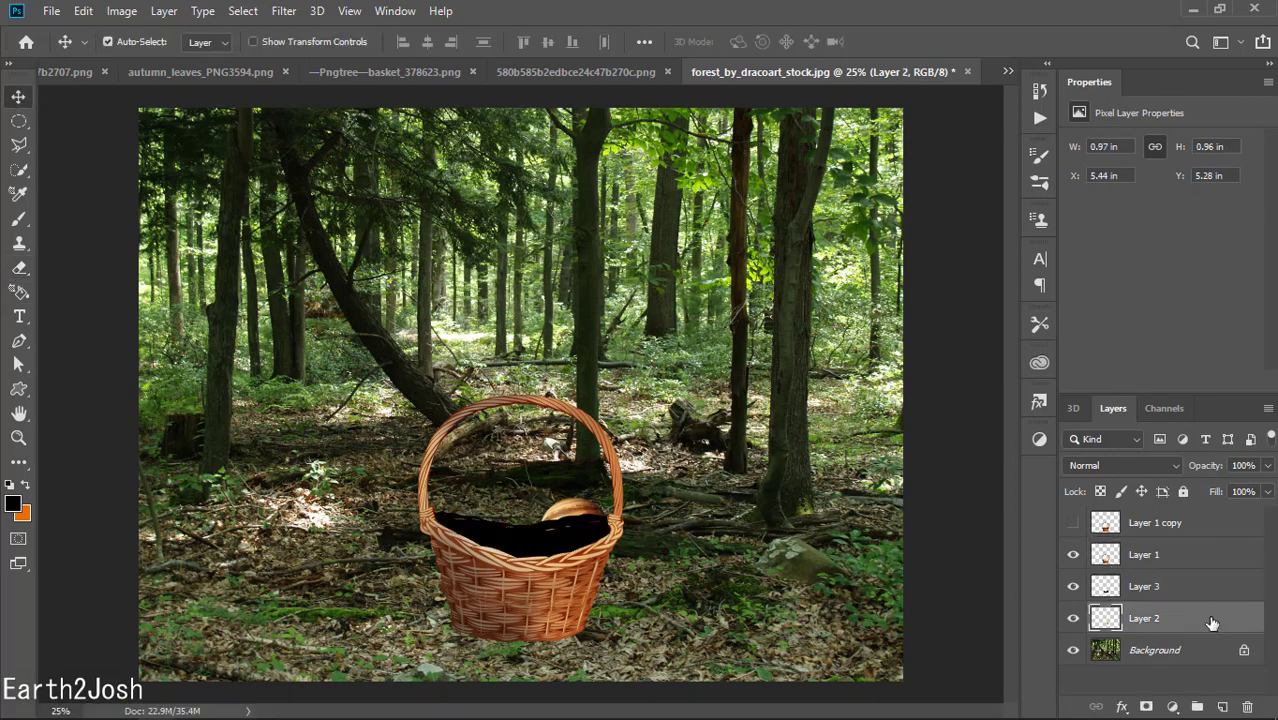
drag(1211, 617, 1200, 585)
drag(567, 520, 567, 530)
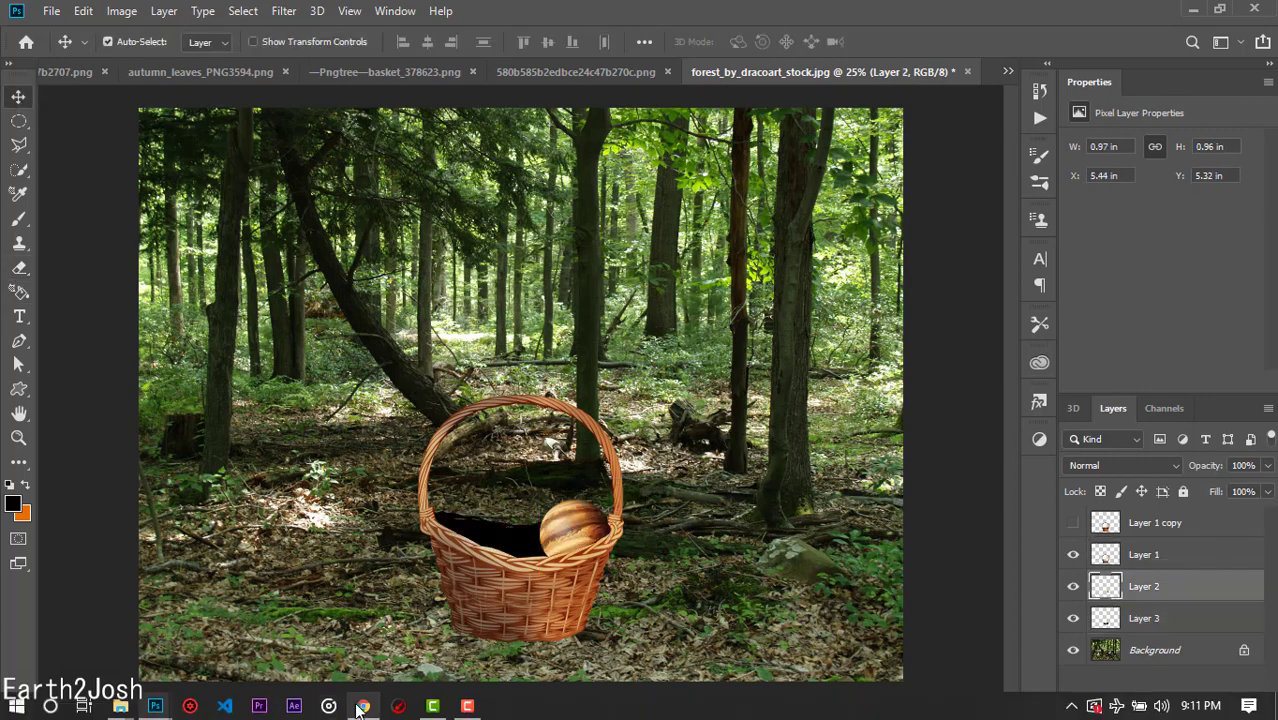
Drop the Earth image into the basket and shrink it to fit
click(1008, 71)
click(1068, 140)
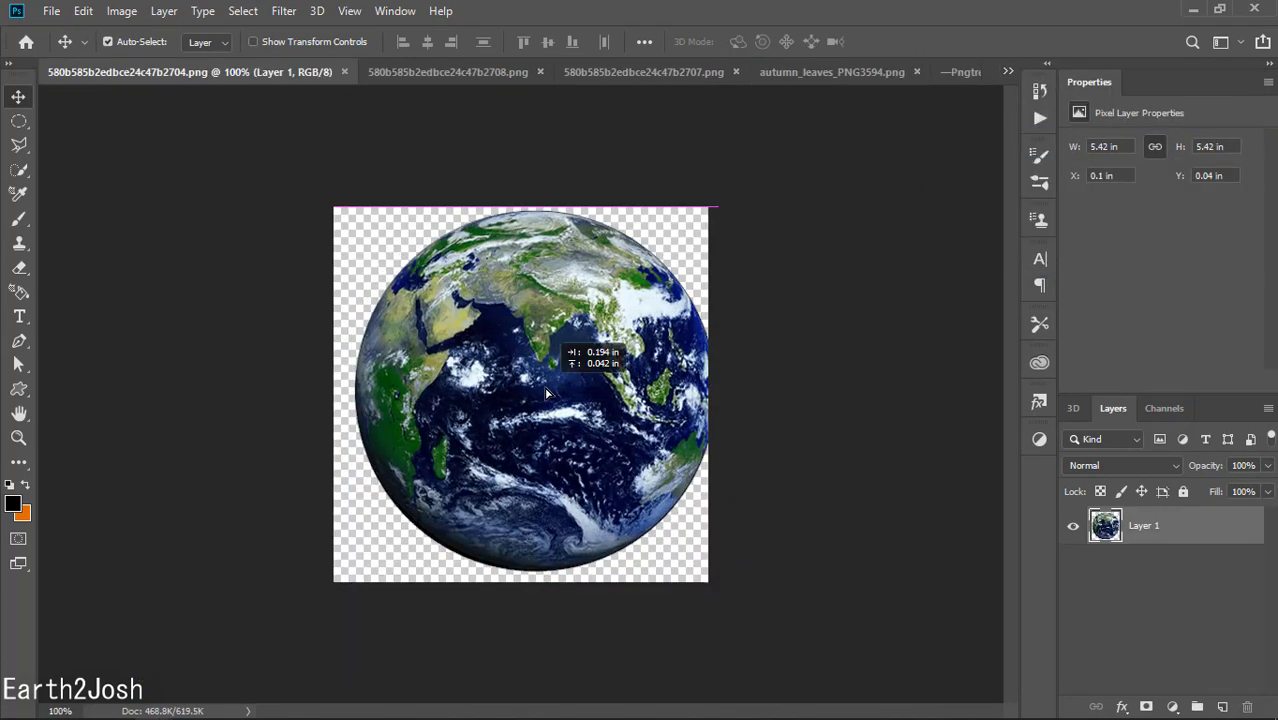
drag(544, 386, 200, 151)
click(1008, 71)
click(1050, 242)
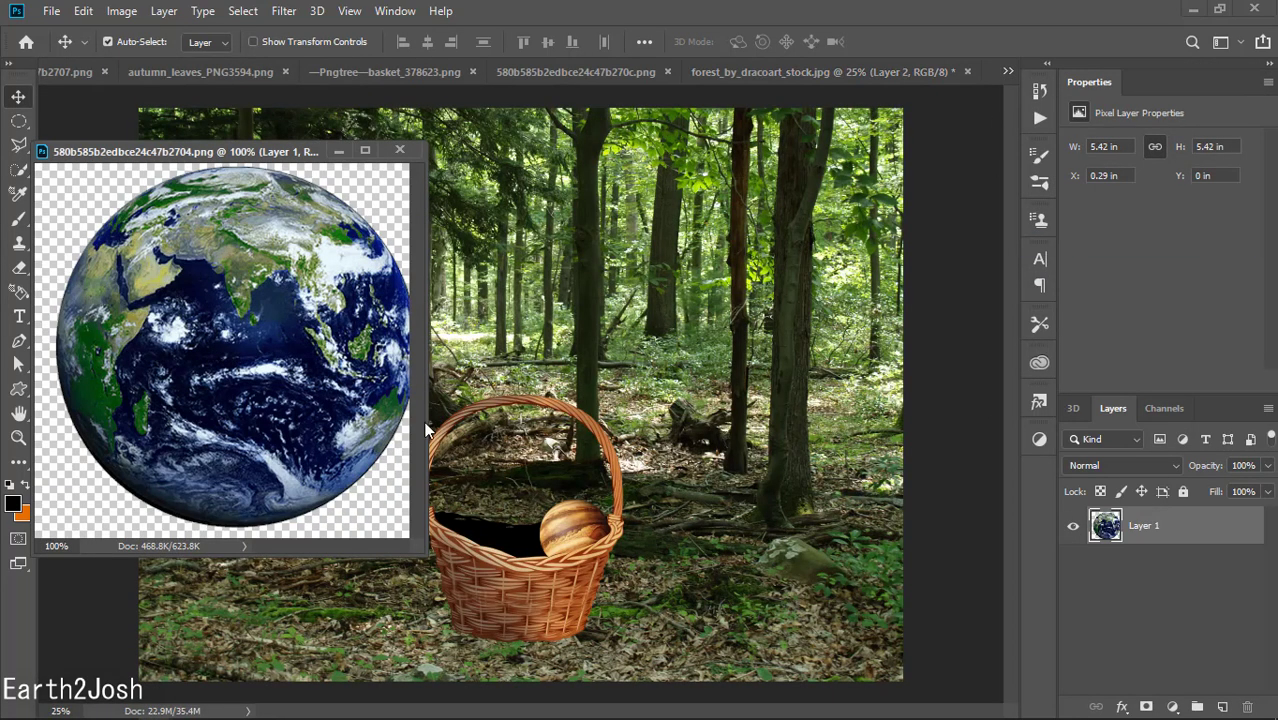
mouse_move(230, 350)
mouse_down()
mouse_move(515, 520)
mouse_move(475, 530)
mouse_move(490, 540)
mouse_up()
key(ctrl+t)
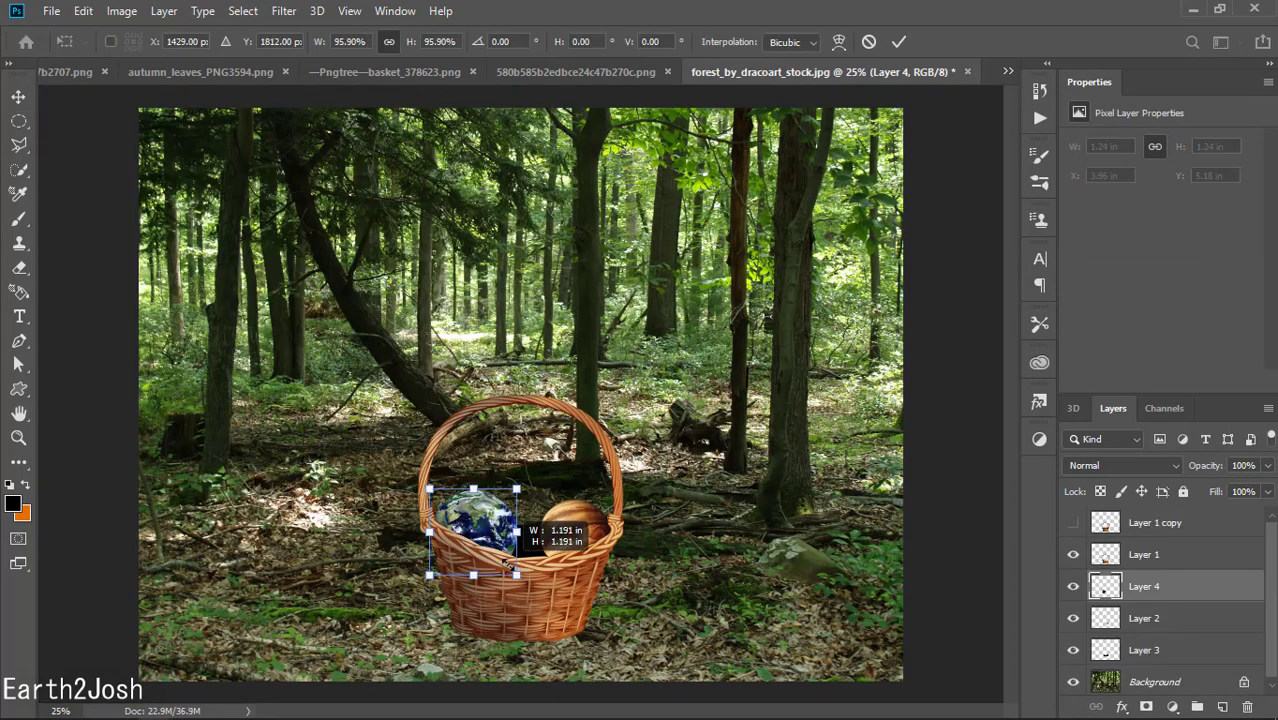
drag(520, 490, 503, 498)
key(Return)
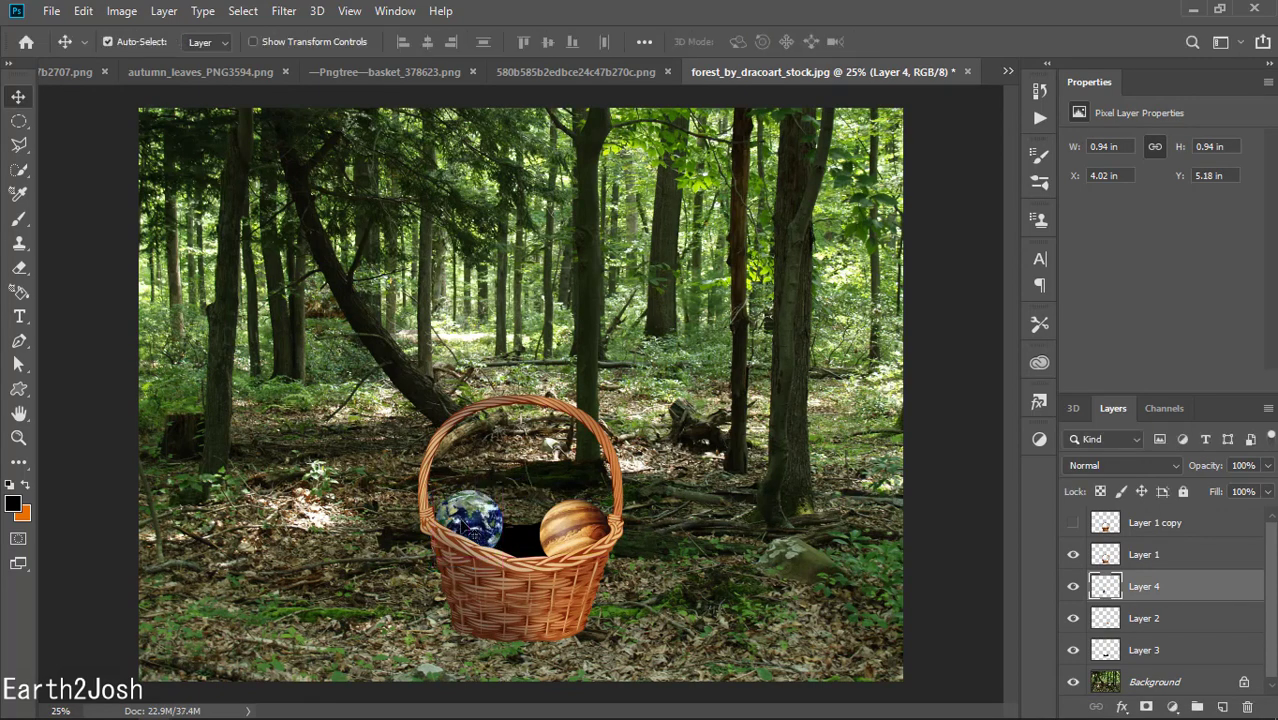
Shrink the banded planet to about 71% and reposition it
click(575, 528)
key(ctrl+t)
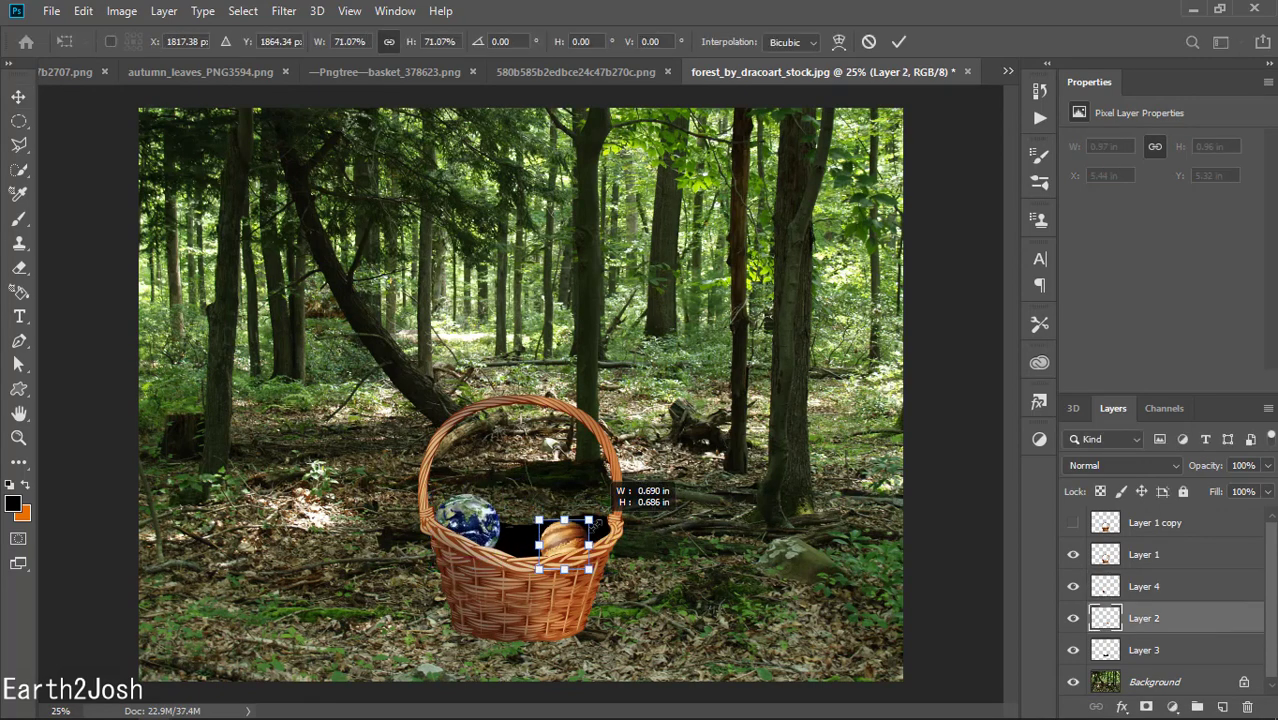
drag(610, 500, 514, 550)
key(Return)
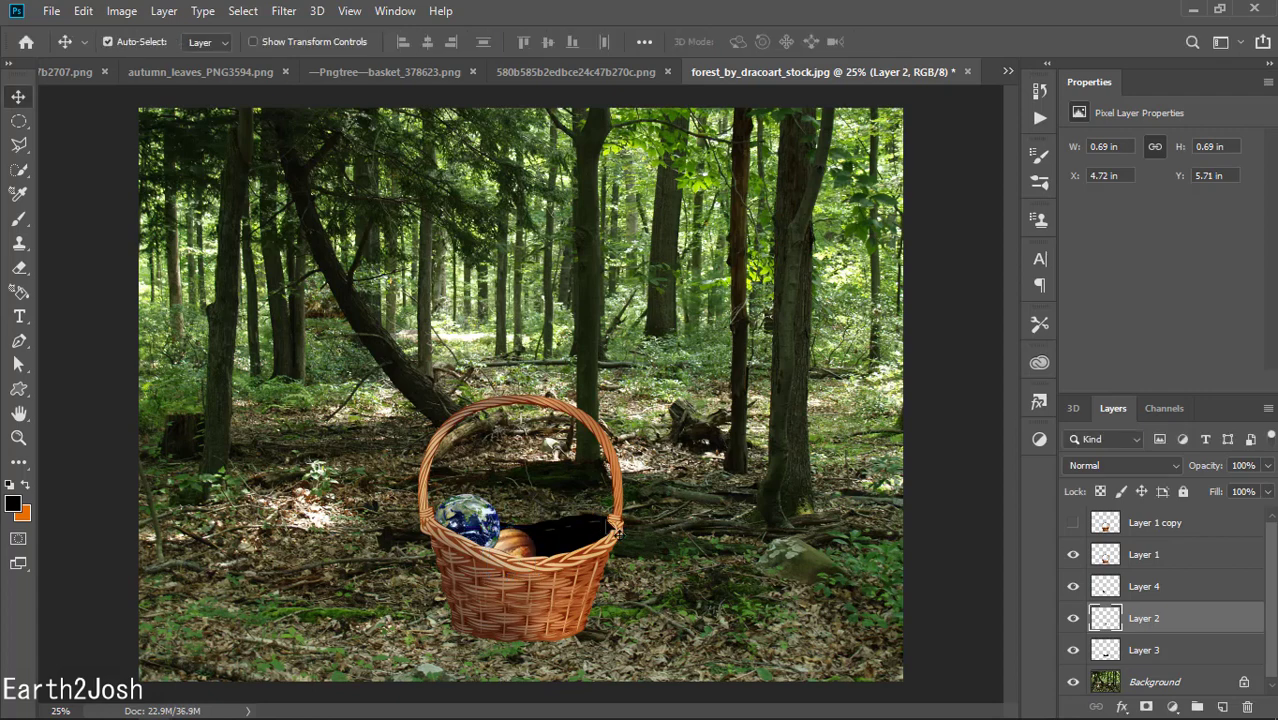
Add the brown Mercury planet to the basket at about two-thirds size
click(1008, 71)
click(1100, 157)
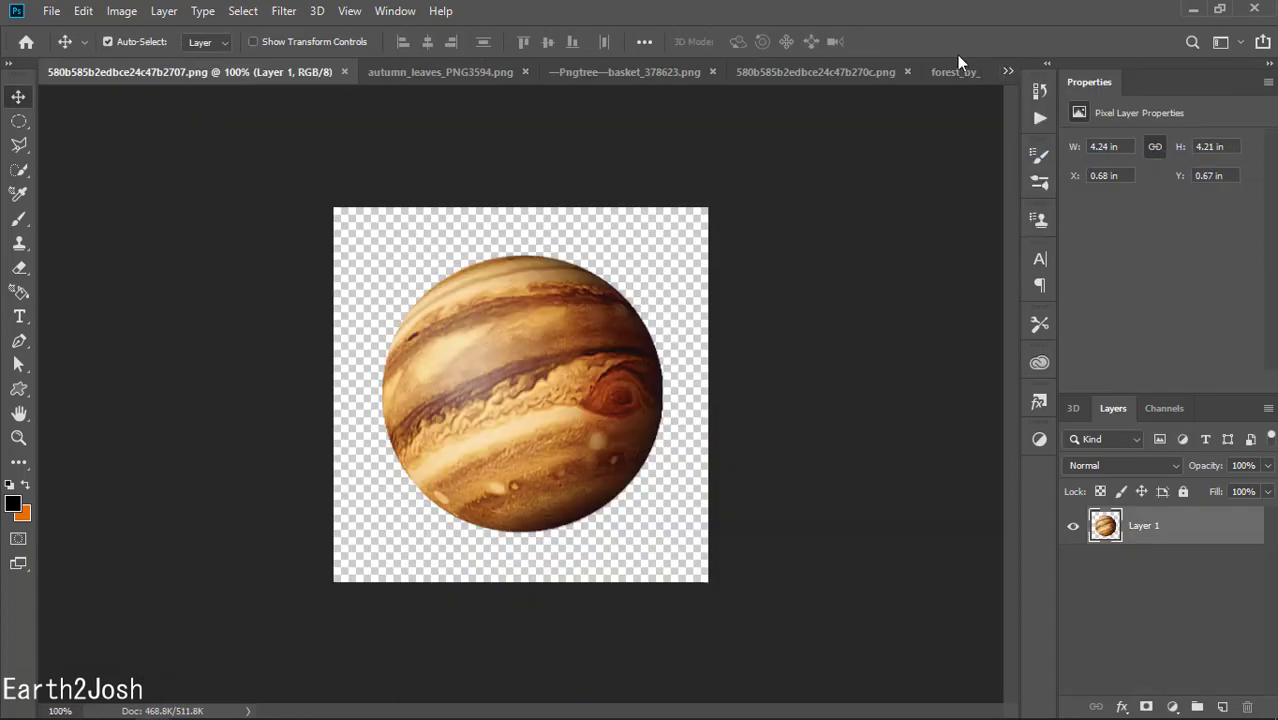
click(1008, 71)
click(1100, 105)
key(ctrl+Tab)
key(ctrl+Tab)
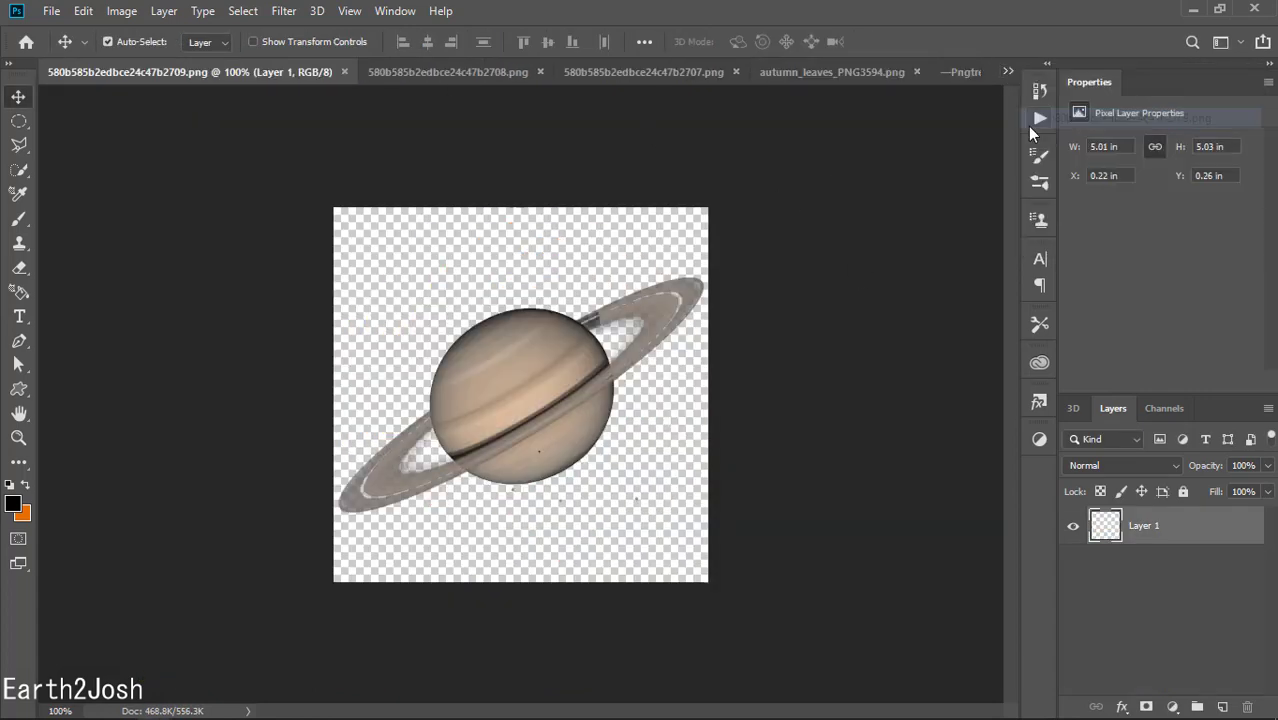
drag(290, 69, 288, 136)
click(1008, 71)
click(1100, 220)
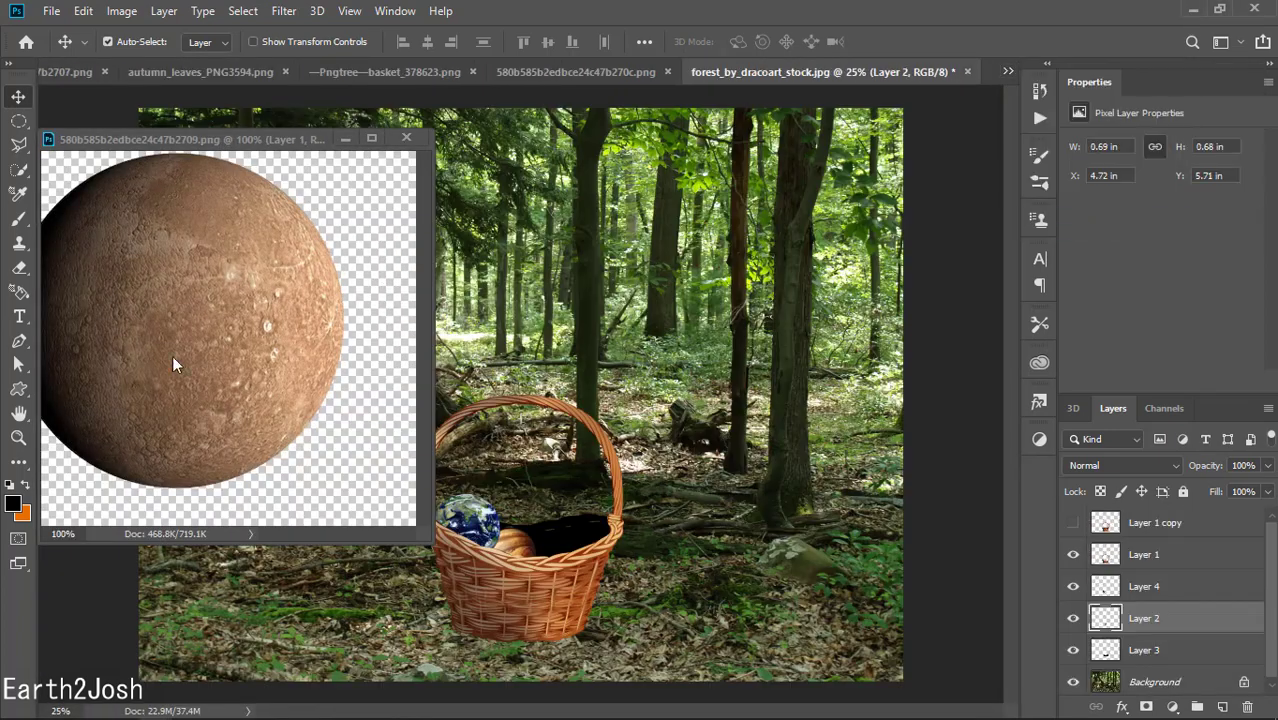
mouse_move(172, 355)
mouse_down()
mouse_move(349, 146)
mouse_move(575, 520)
mouse_up()
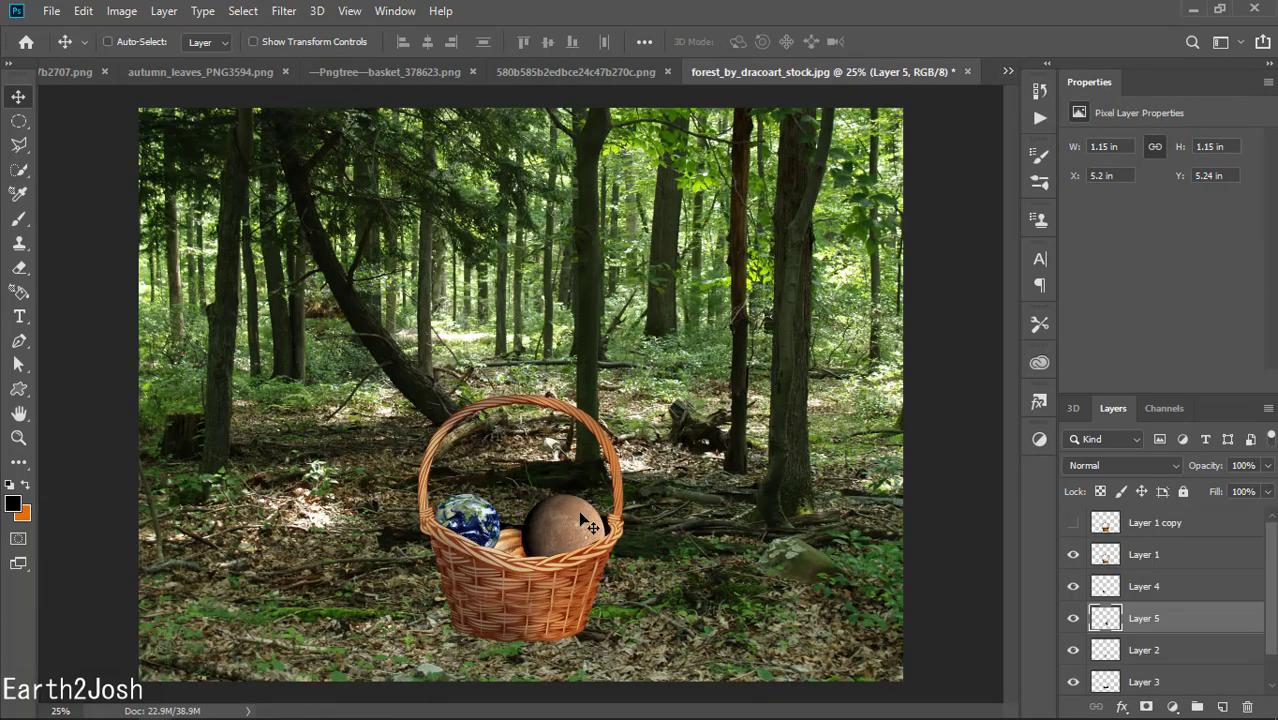
key(ctrl+t)
drag(612, 472, 545, 533)
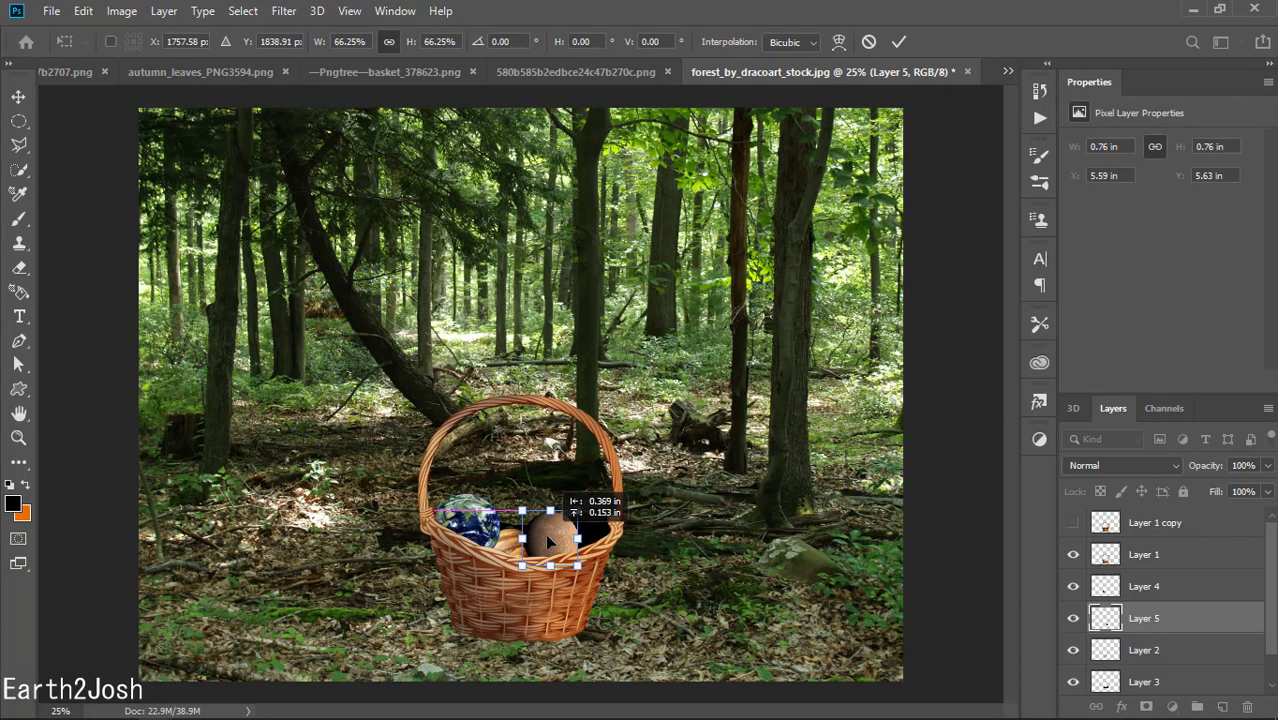
key(Return)
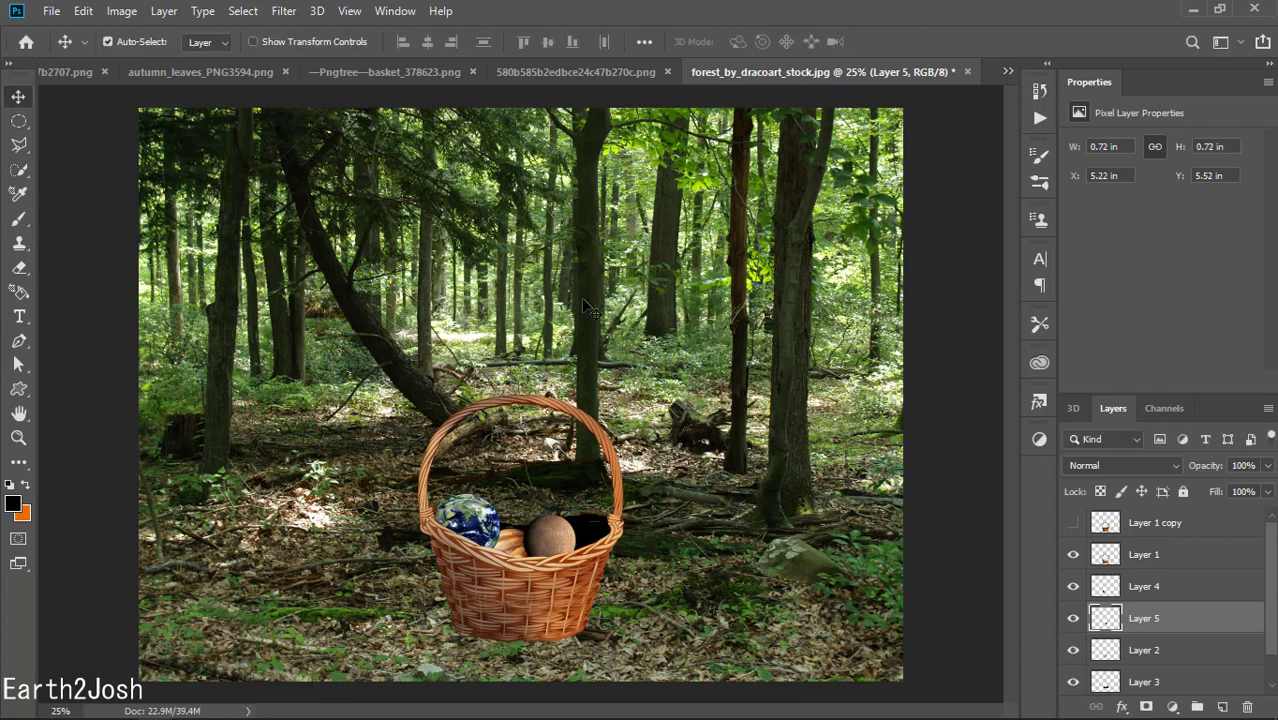
Cycle through the open documents to reach the red moon image
click(1007, 71)
click(1042, 95)
click(1007, 71)
click(1042, 95)
click(1007, 71)
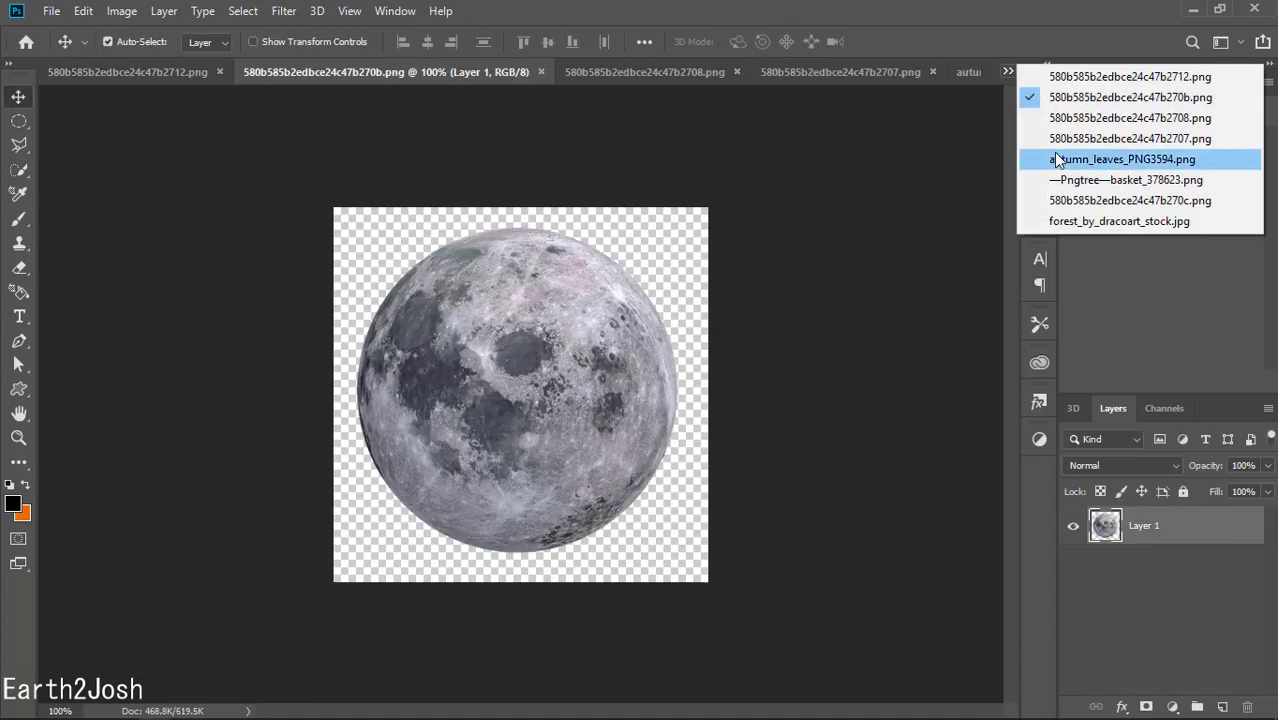
click(1060, 155)
click(1007, 71)
click(1065, 200)
click(1007, 71)
click(1060, 68)
click(1007, 71)
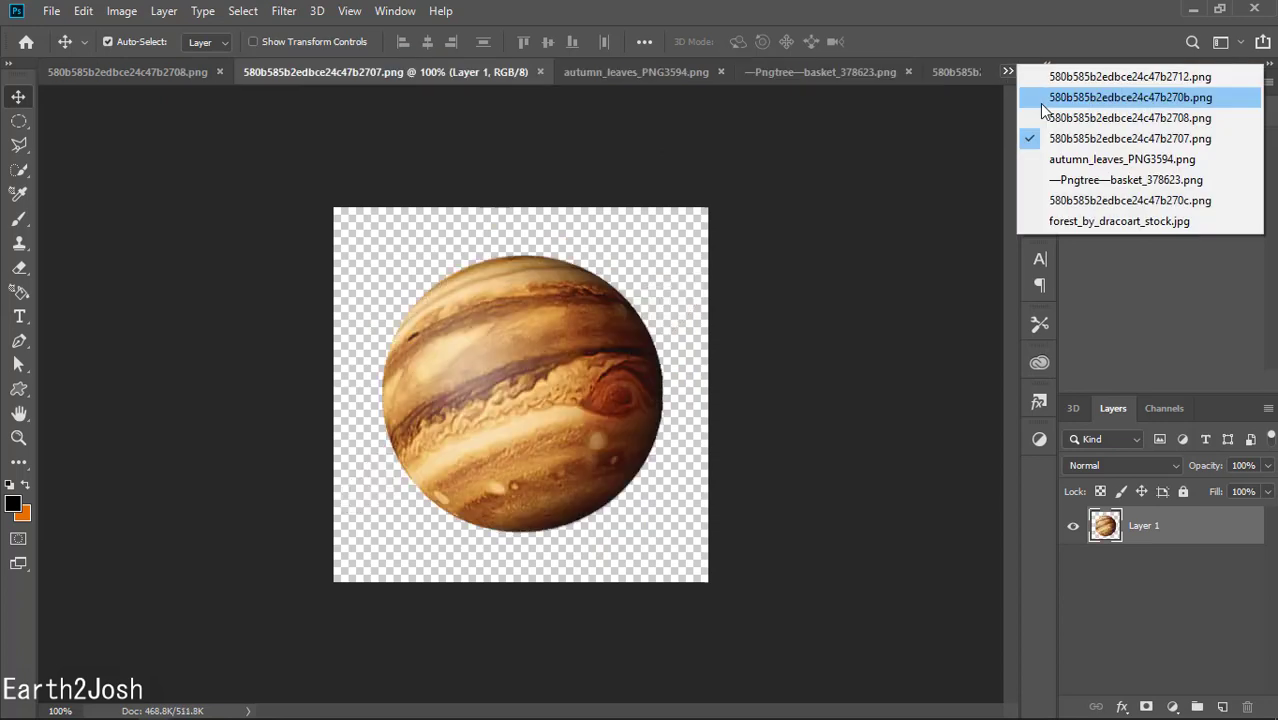
click(1060, 89)
Drop the red moon into the basket and shrink it to 68.5%
drag(288, 72, 180, 125)
click(760, 71)
drag(311, 364, 565, 520)
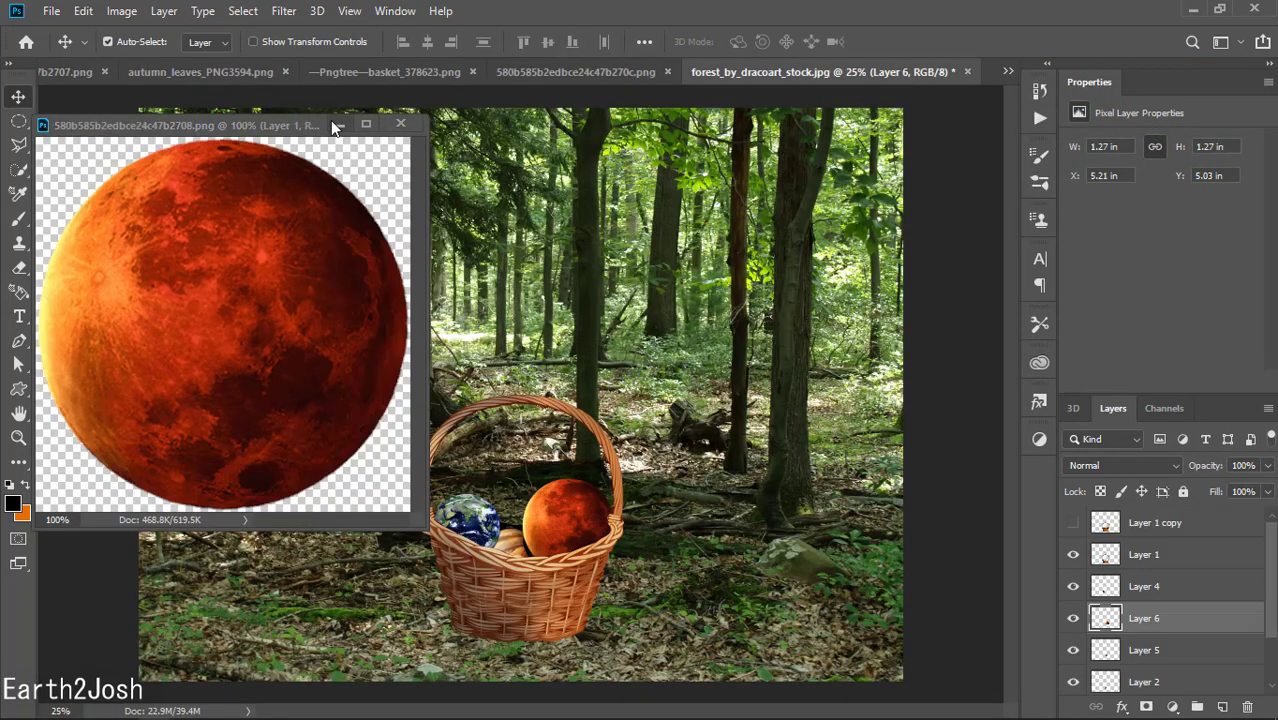
key(ctrl+t)
mouse_move(521, 571)
mouse_down()
mouse_move(551, 541)
mouse_move(598, 530)
mouse_up()
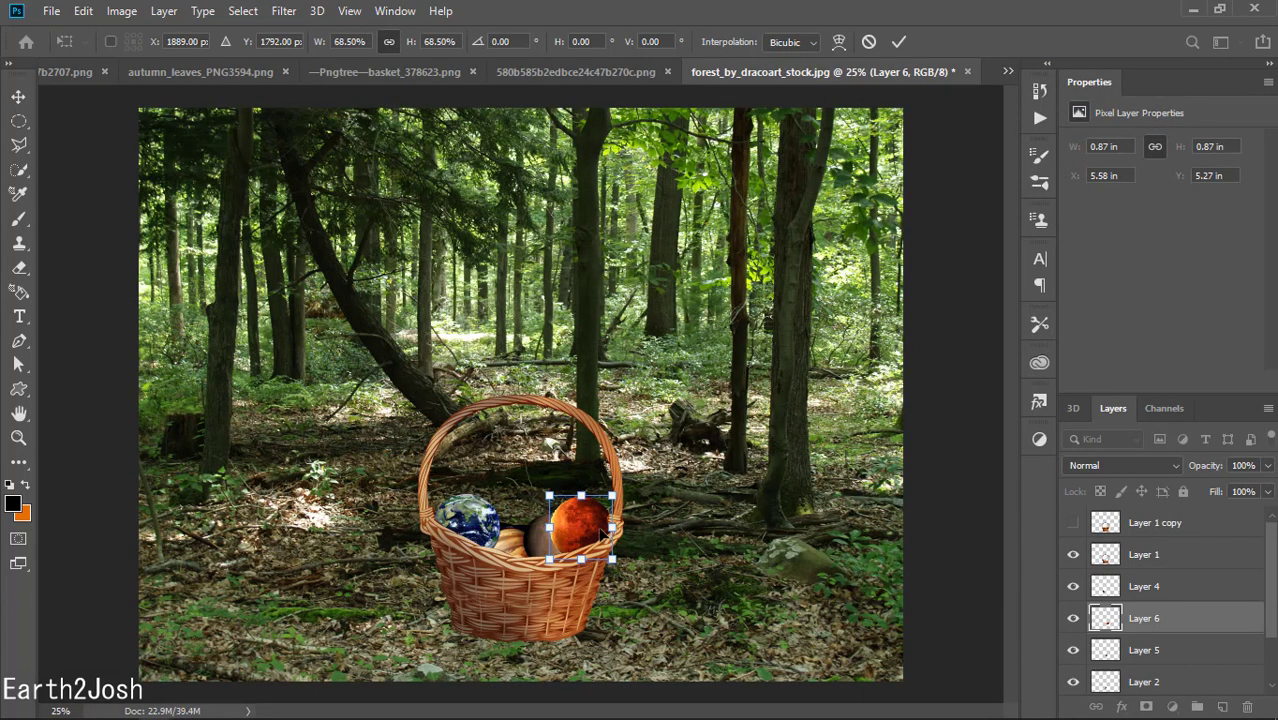
key(Return)
click(1007, 68)
Float the pale planet image in its own window and return to the forest composite
click(1092, 119)
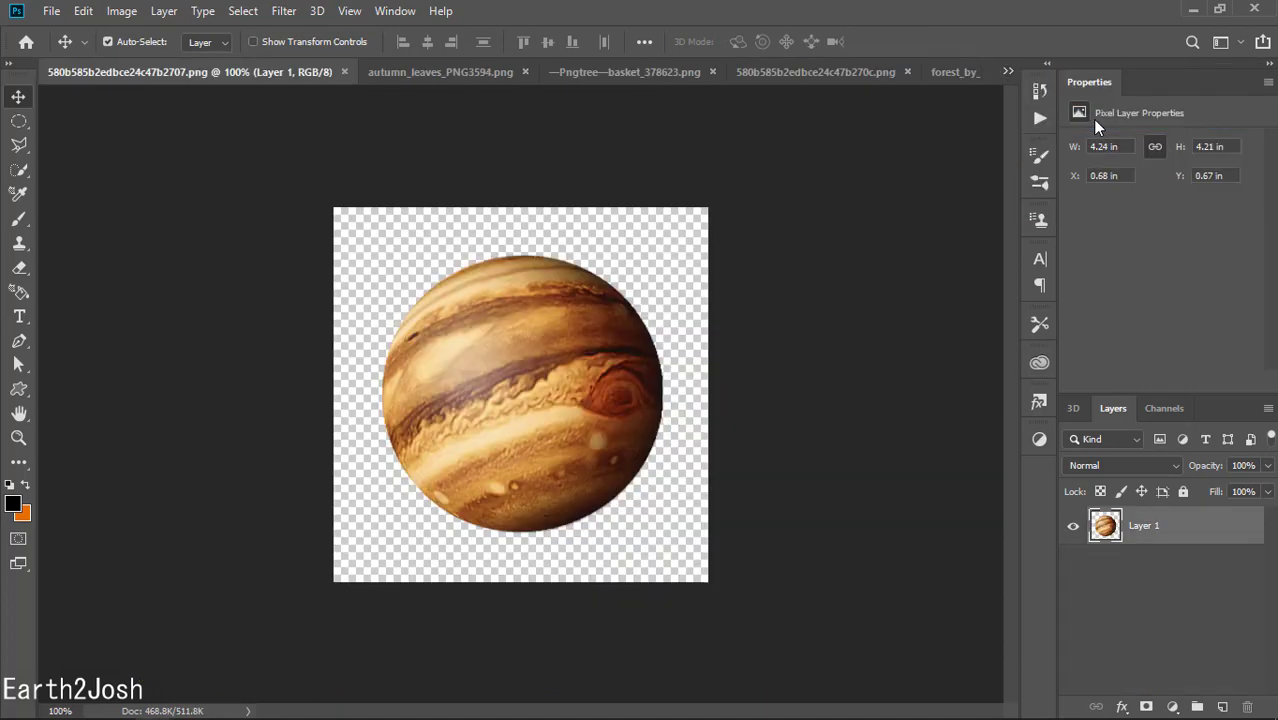
click(1007, 71)
click(1125, 80)
drag(300, 72, 352, 125)
click(1007, 71)
click(1100, 177)
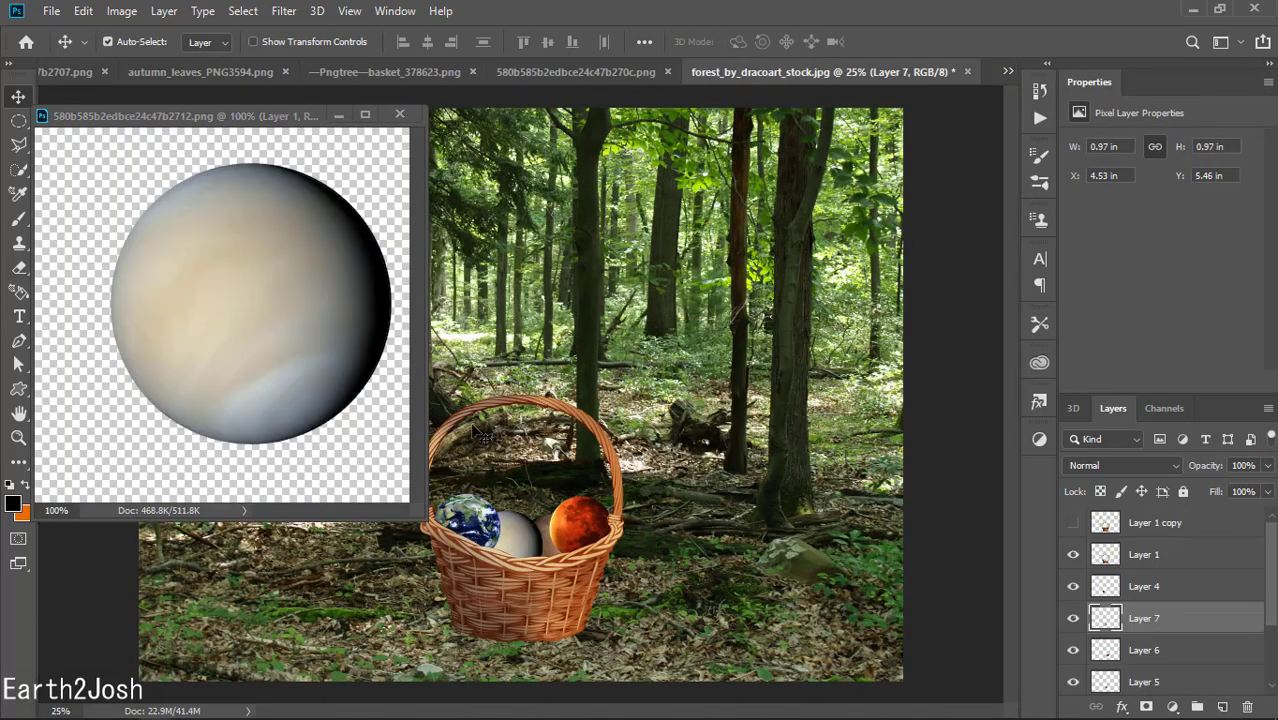
Add the 270c item to the basket and shrink it to 68%
click(478, 434)
click(524, 68)
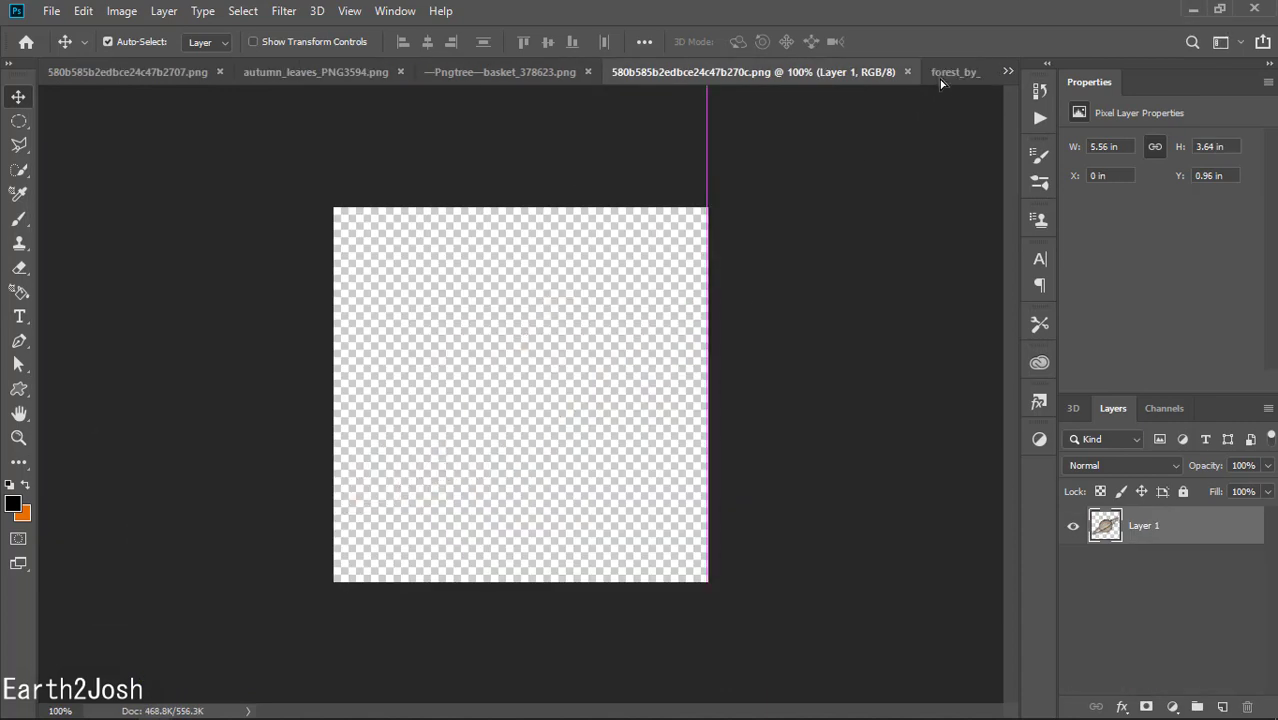
drag(941, 84, 510, 518)
key(ctrl+t)
drag(614, 456, 522, 516)
key(Return)
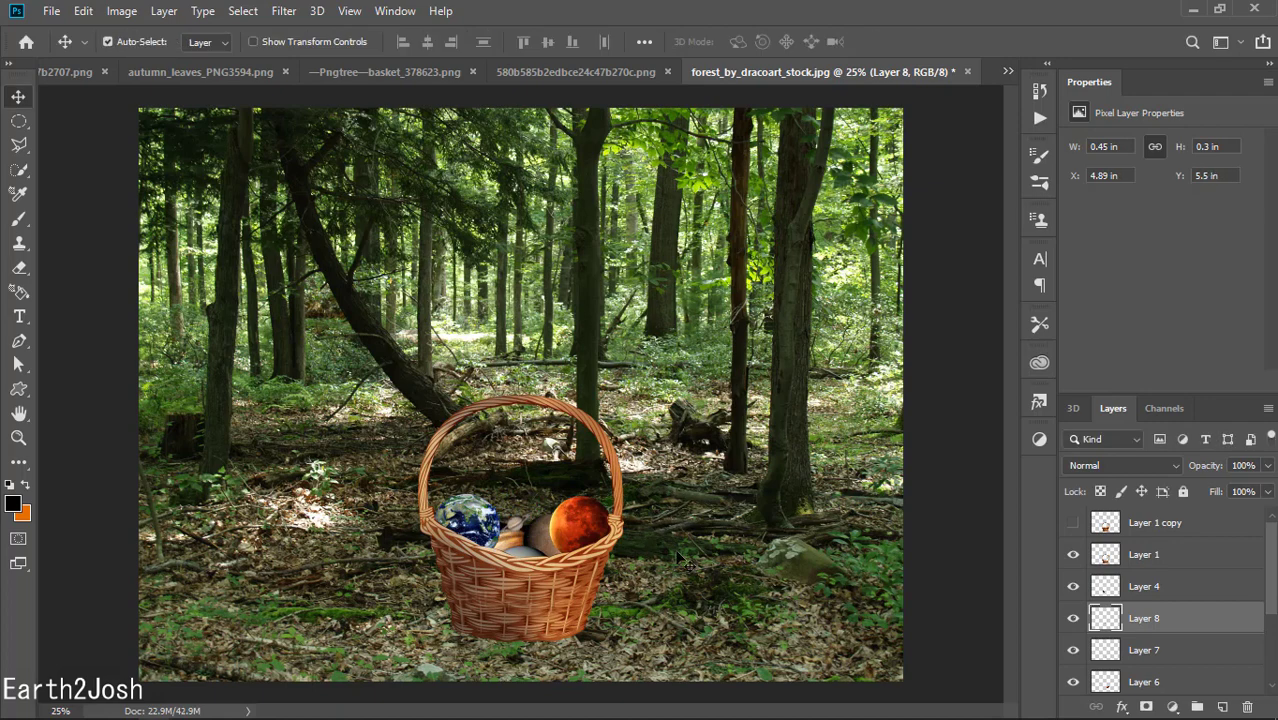
Hide the Layer 8 item and make the Earth layer, Layer 4, active
key(ctrl+comma)
click(511, 545)
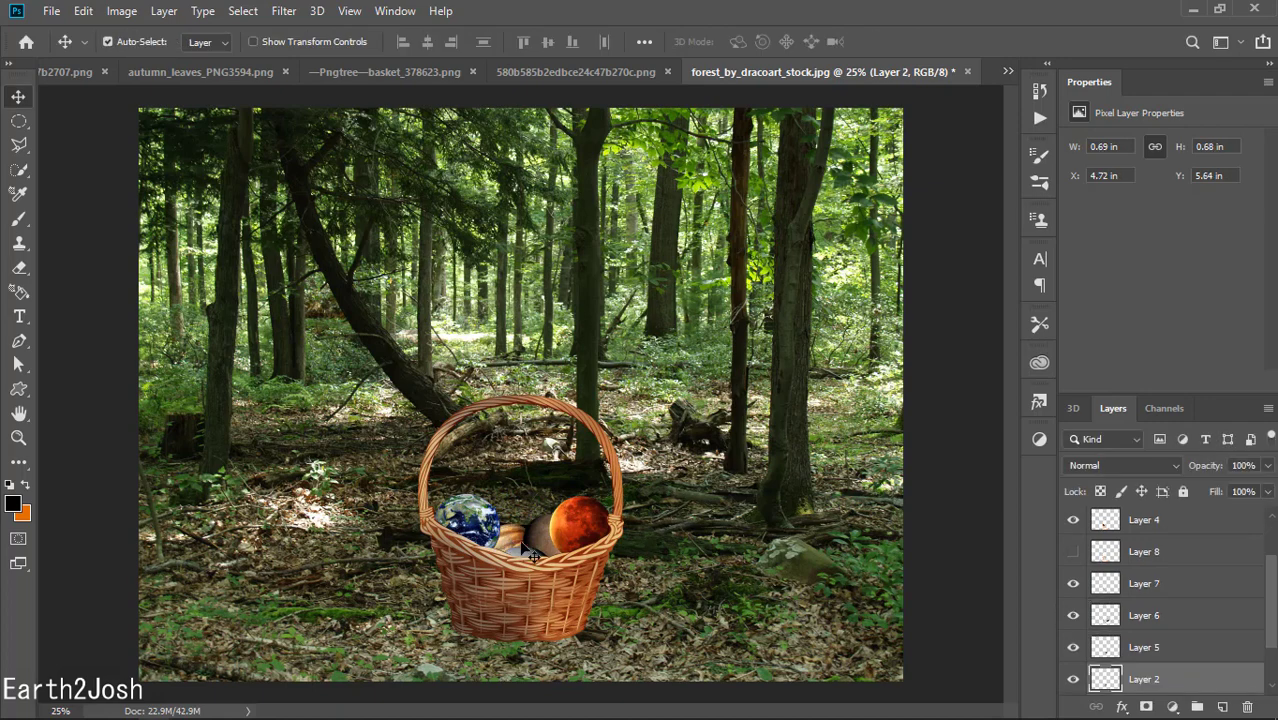
click(533, 556)
click(507, 521)
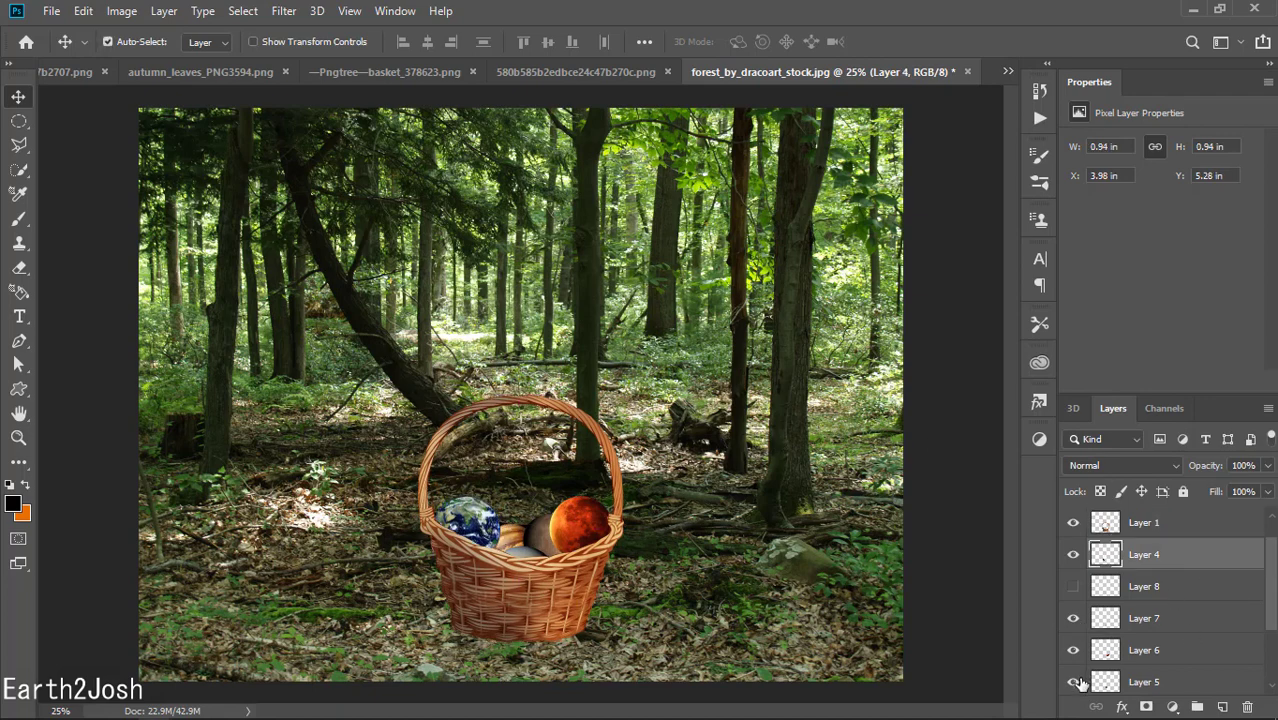
Group Layers 7, 6, 5 and 2 with the Earth into Group 1 and open its layer style
ctrl+click(1181, 615)
ctrl+click(1181, 647)
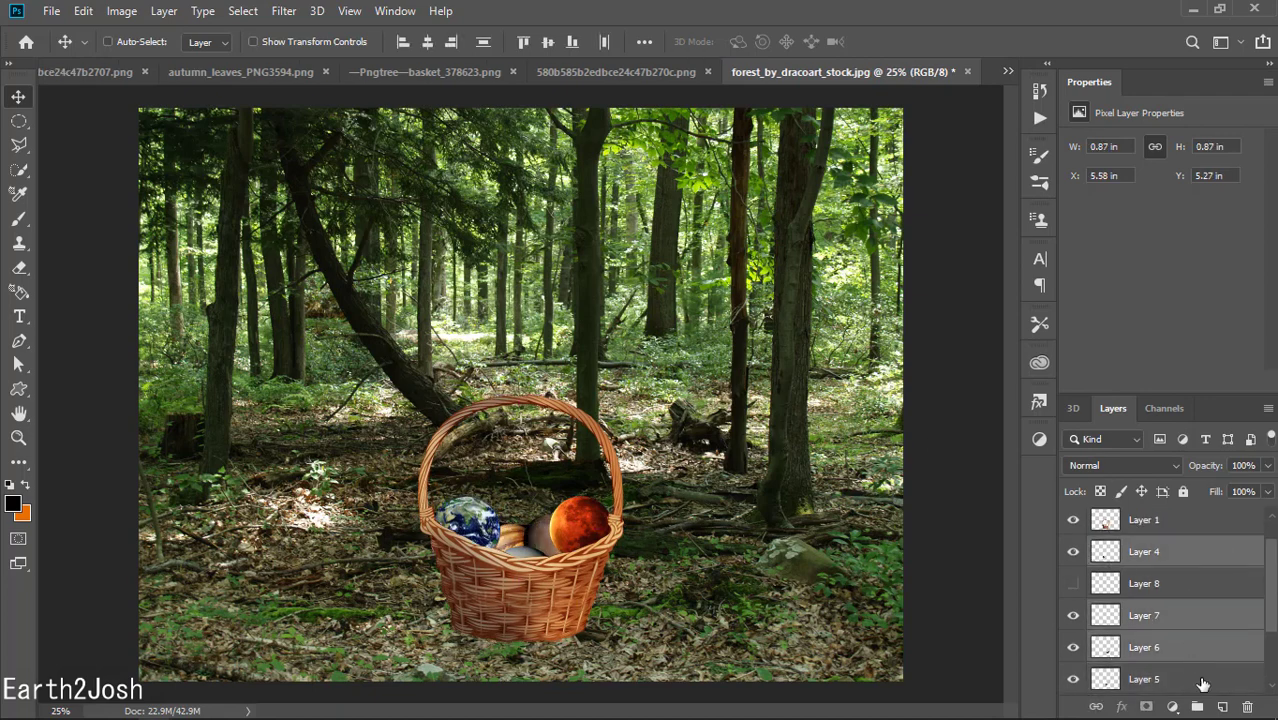
ctrl+click(1203, 680)
ctrl+click(1198, 680)
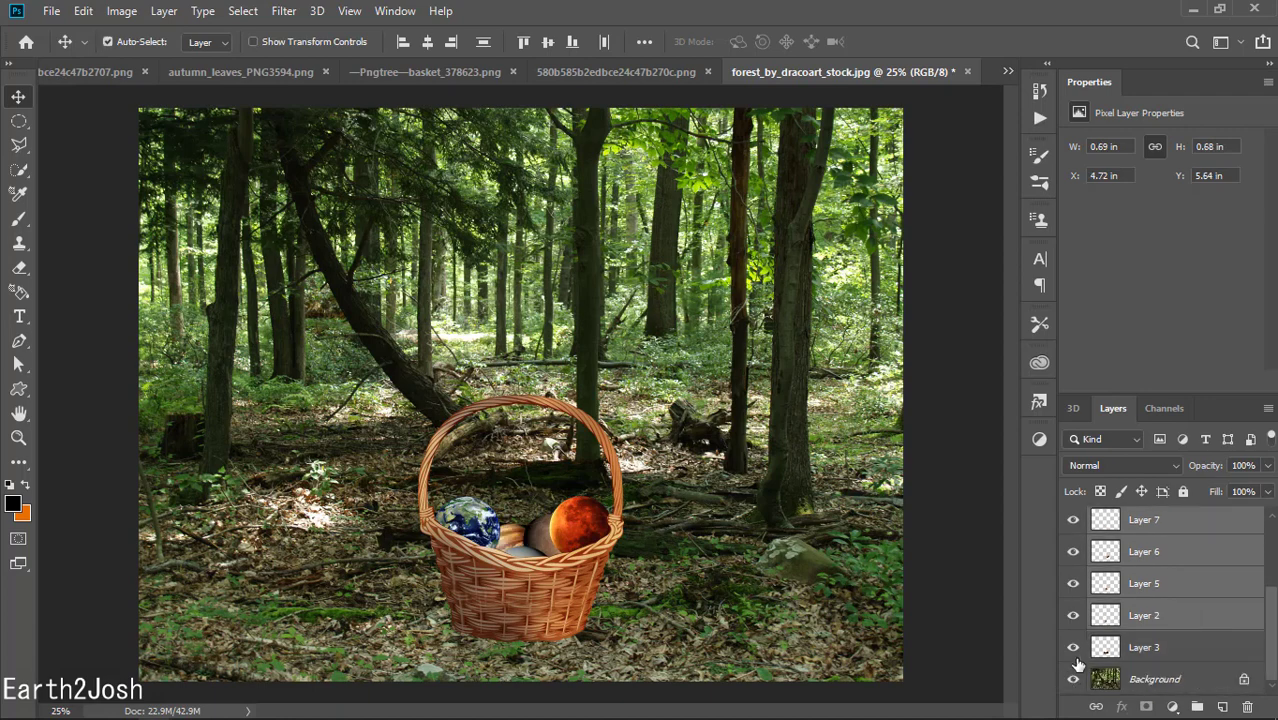
key(ctrl+g)
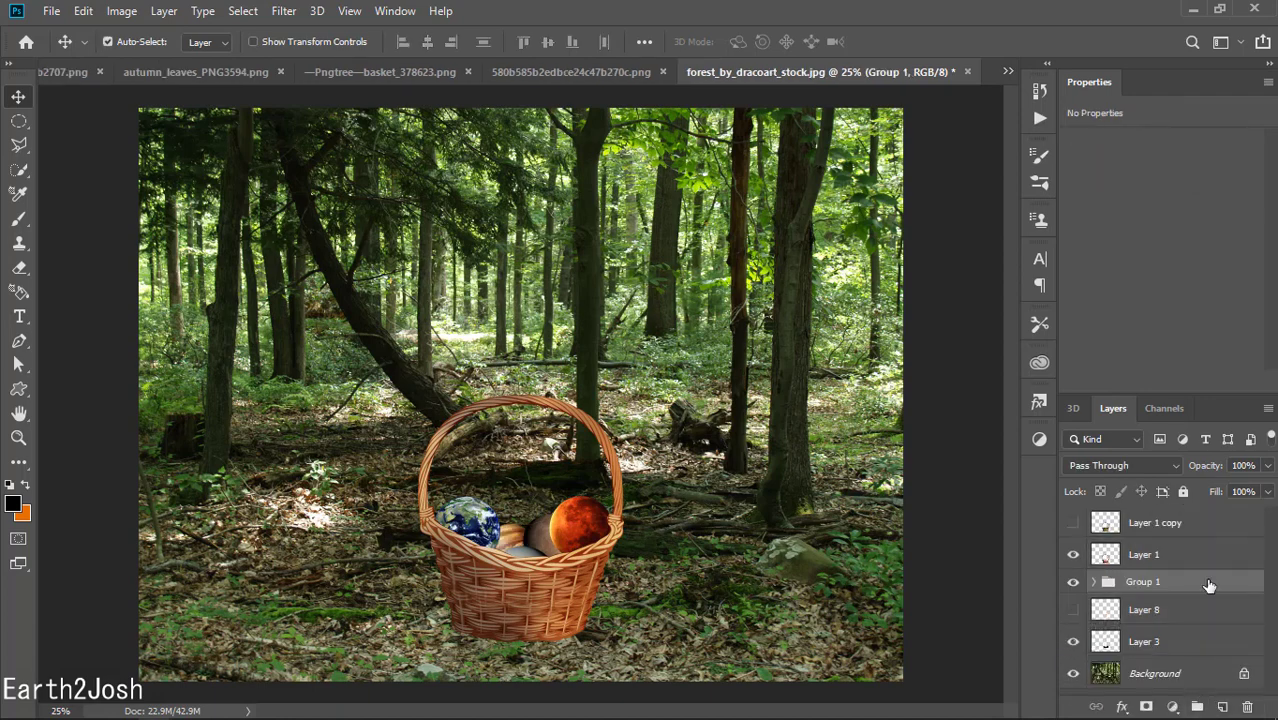
double_click(1209, 585)
Add an orange Outer Glow to Group 1, colour sampled from the red moon, spread 17%
click(713, 628)
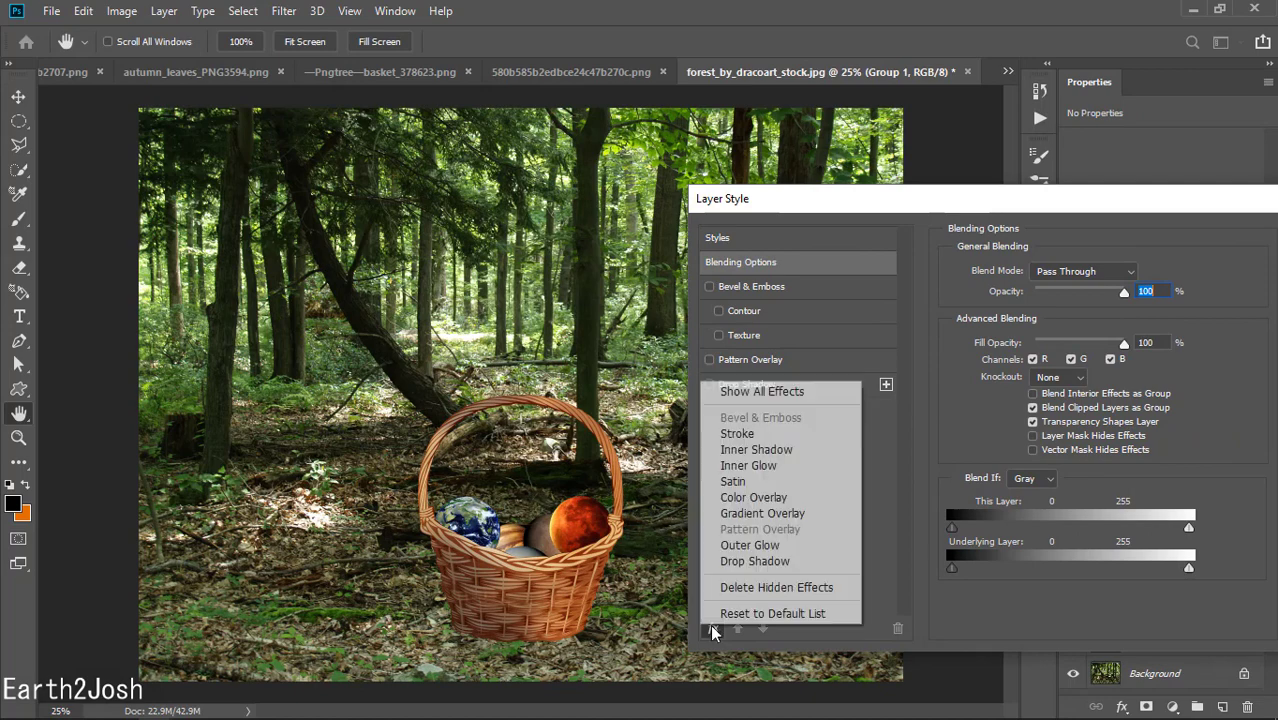
click(765, 545)
click(994, 337)
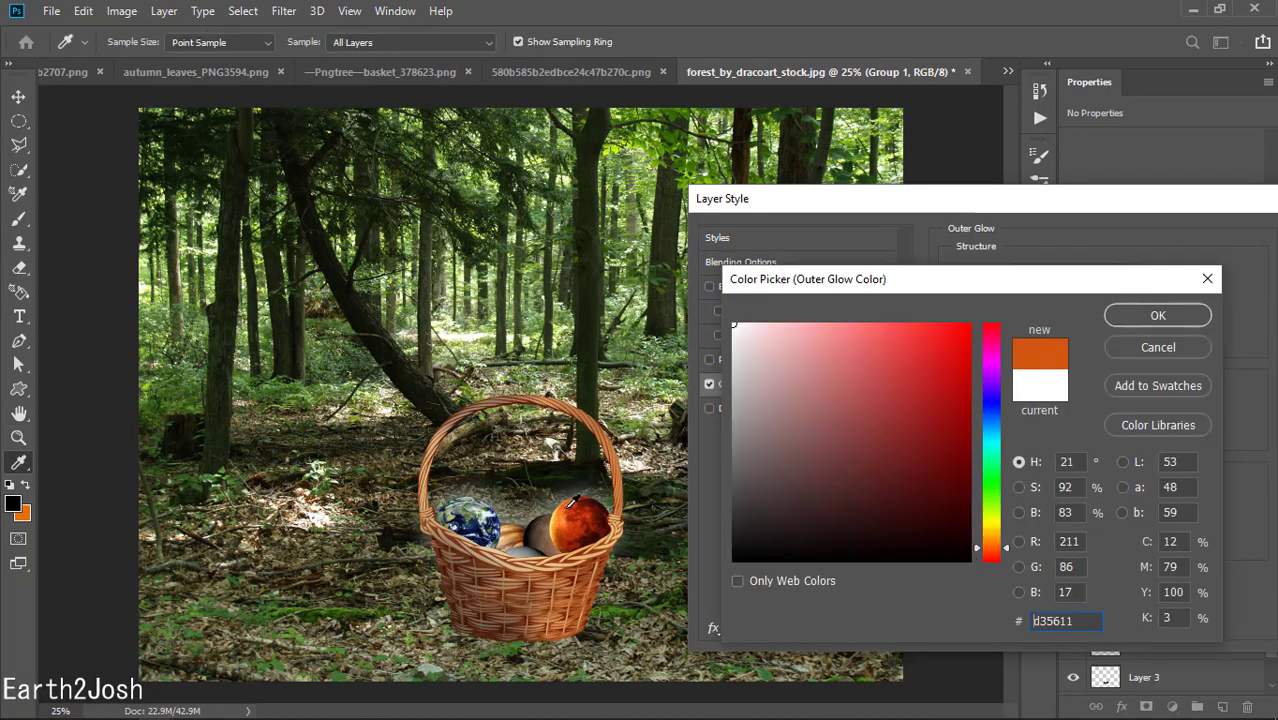
click(598, 496)
click(1155, 314)
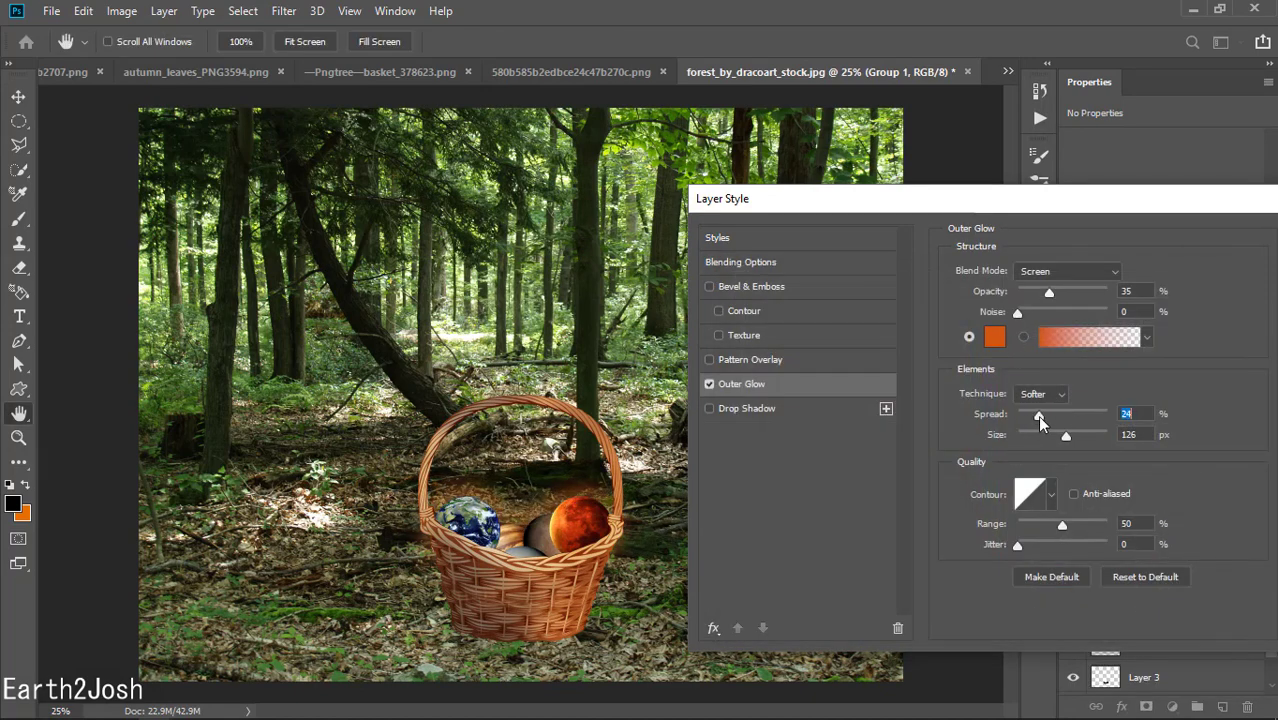
drag(1037, 415, 1026, 415)
drag(1049, 292, 1073, 293)
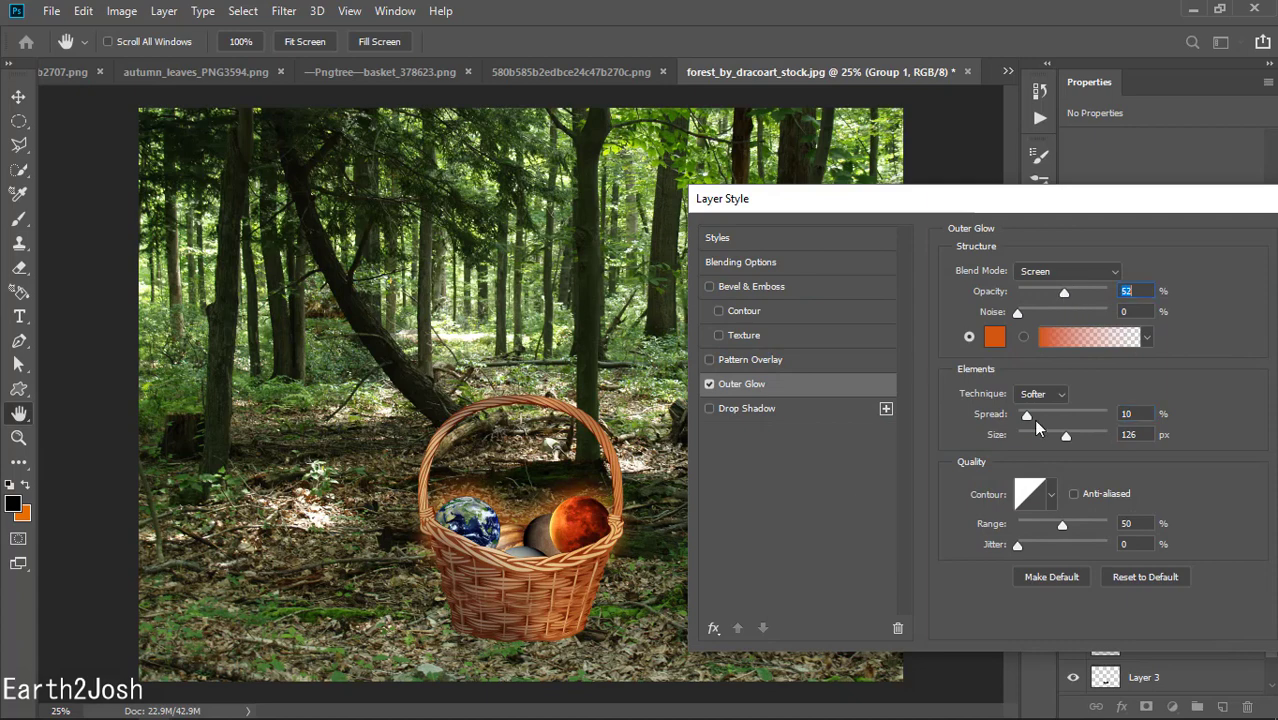
drag(1026, 415, 1064, 437)
Add an Inner Glow with a black-to-orange gradient and enlarge its size
click(713, 627)
click(740, 486)
click(994, 337)
click(1155, 314)
click(1105, 337)
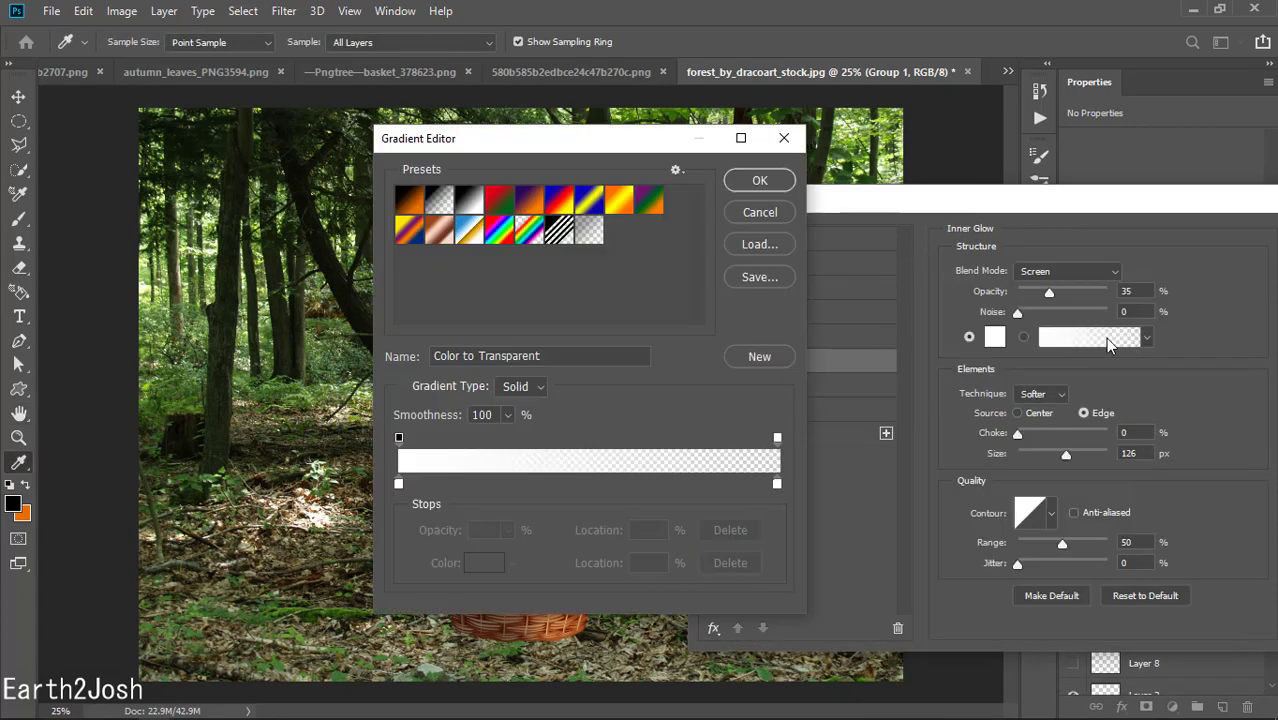
drag(910, 205, 942, 207)
click(760, 262)
click(1118, 243)
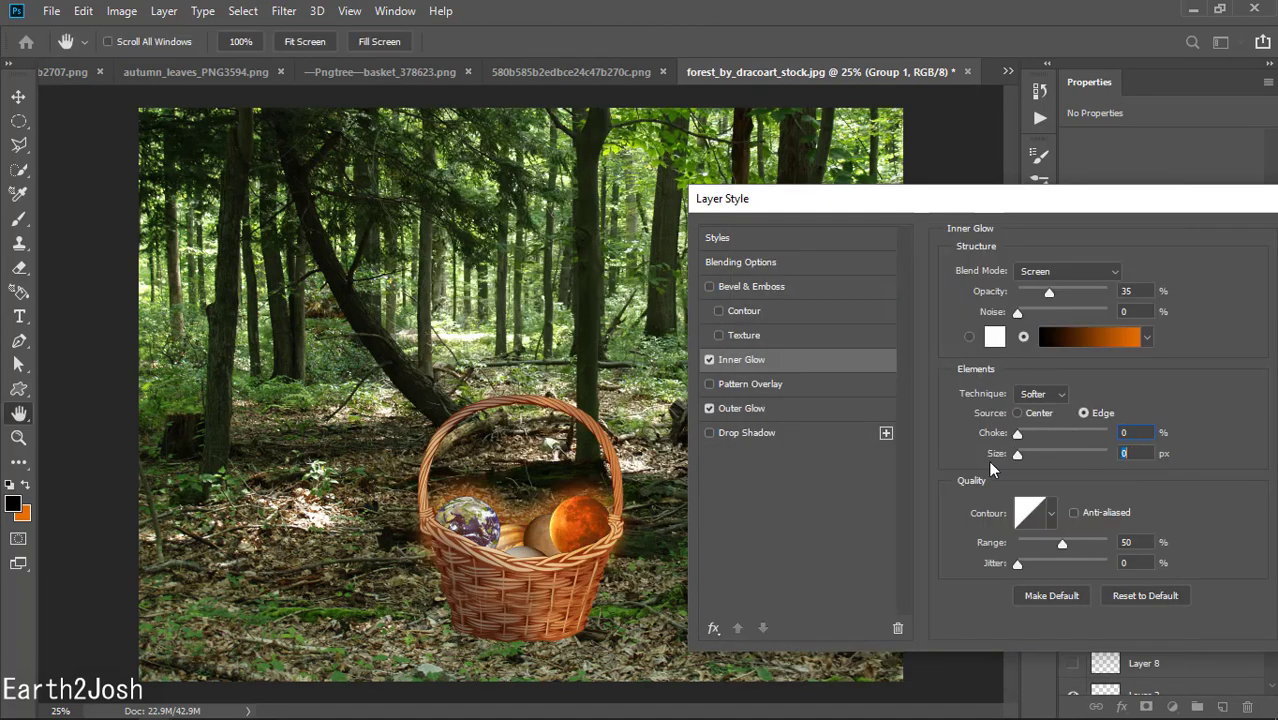
drag(1088, 457, 1104, 462)
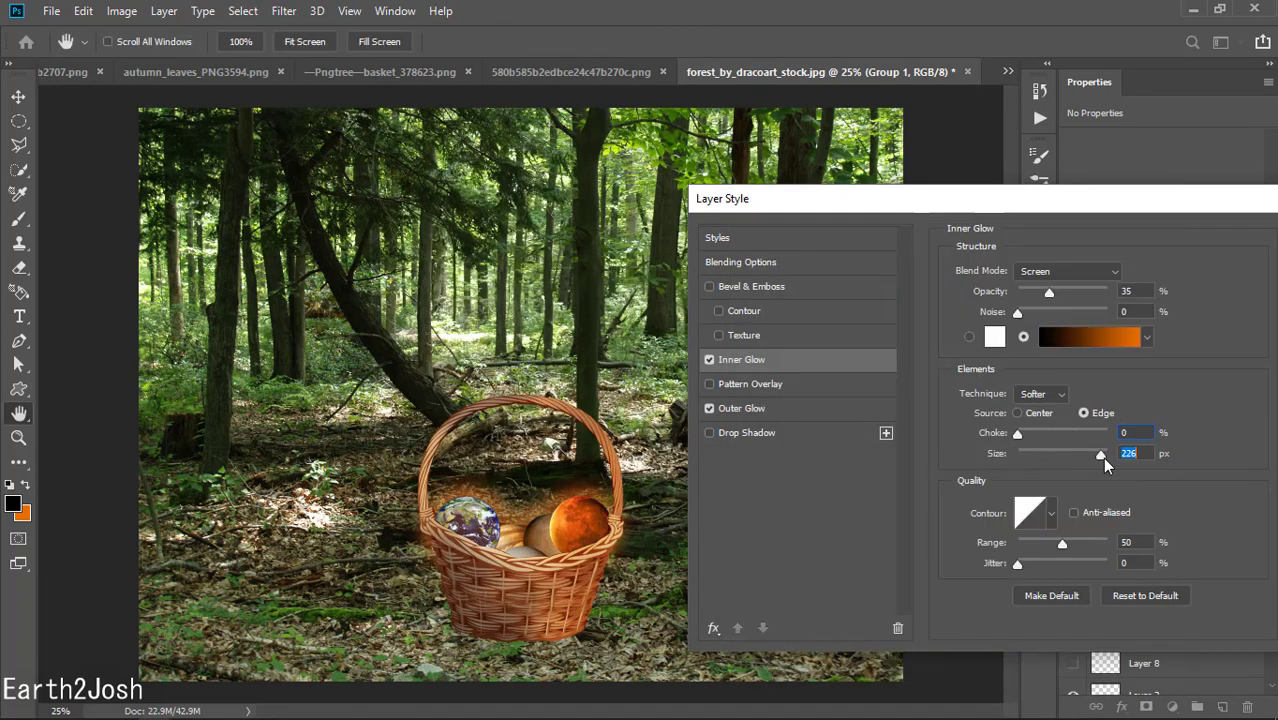
Switch the Inner Glow to solid orange and tighten its choke
click(994, 336)
click(22, 512)
click(1158, 314)
drag(1017, 433, 1095, 432)
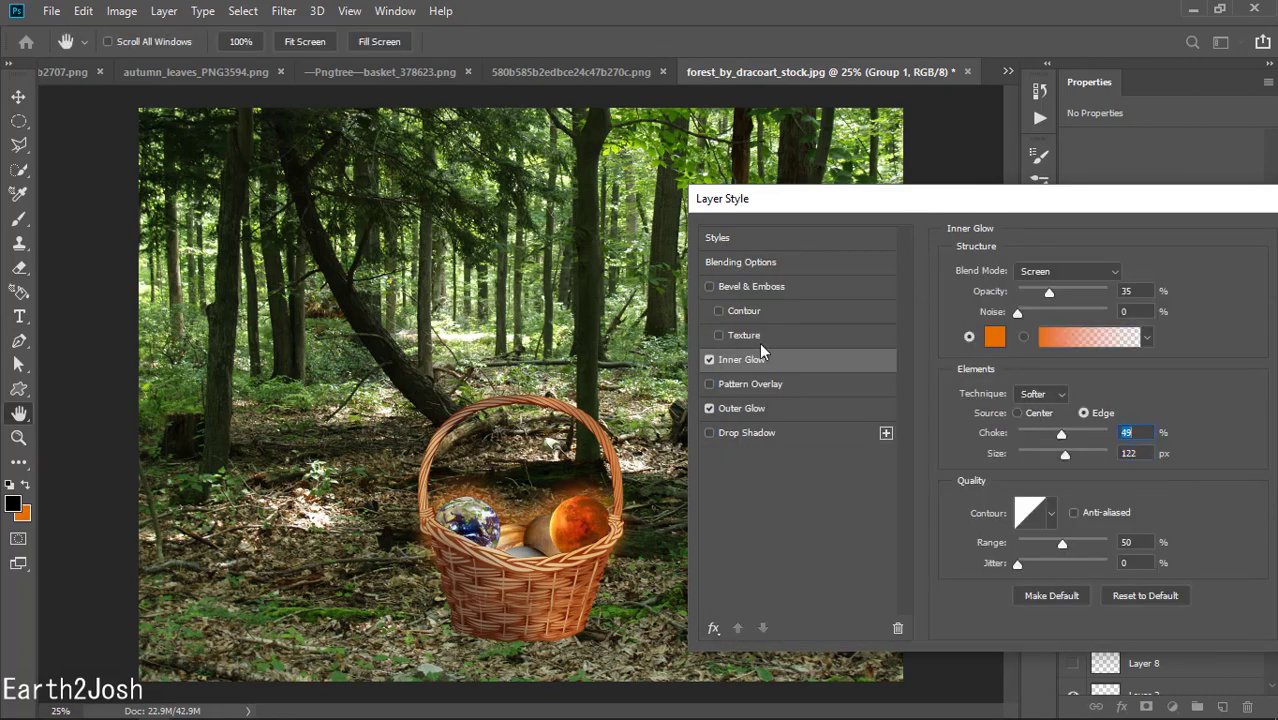
Add a Drop Shadow with 75% spread and apply the layer styles to Group 1
click(760, 433)
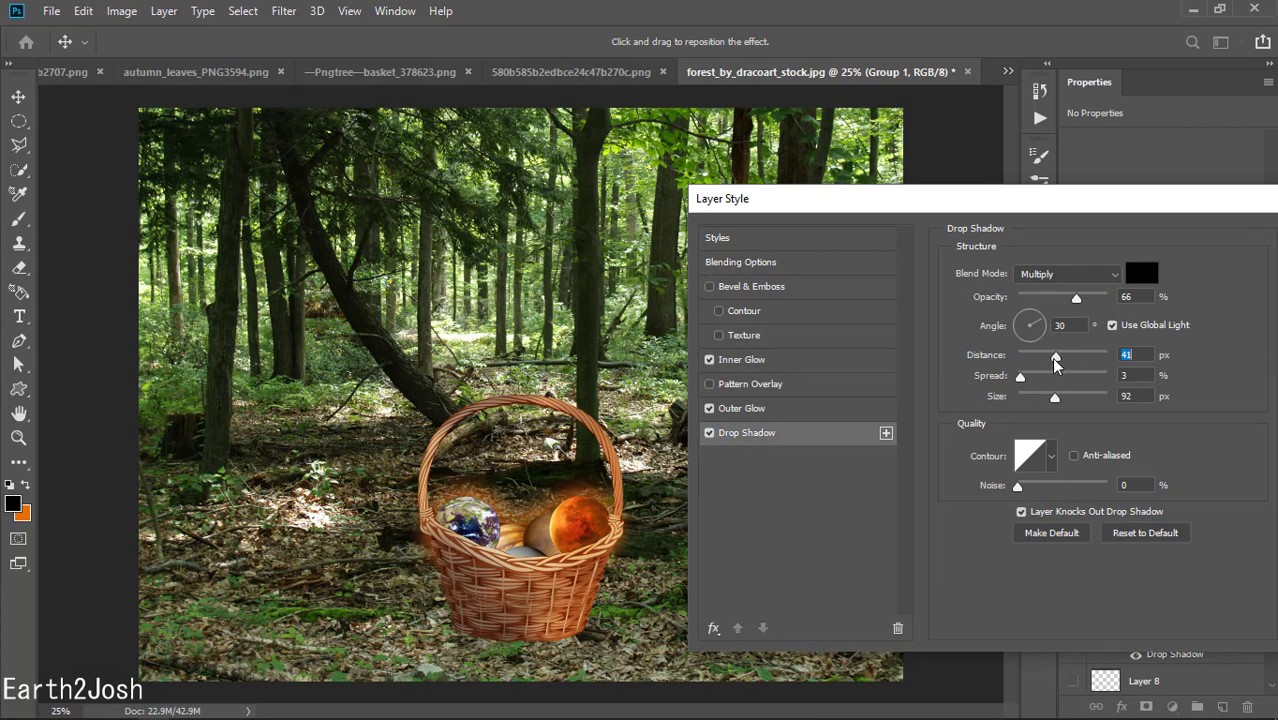
drag(1020, 376, 1084, 376)
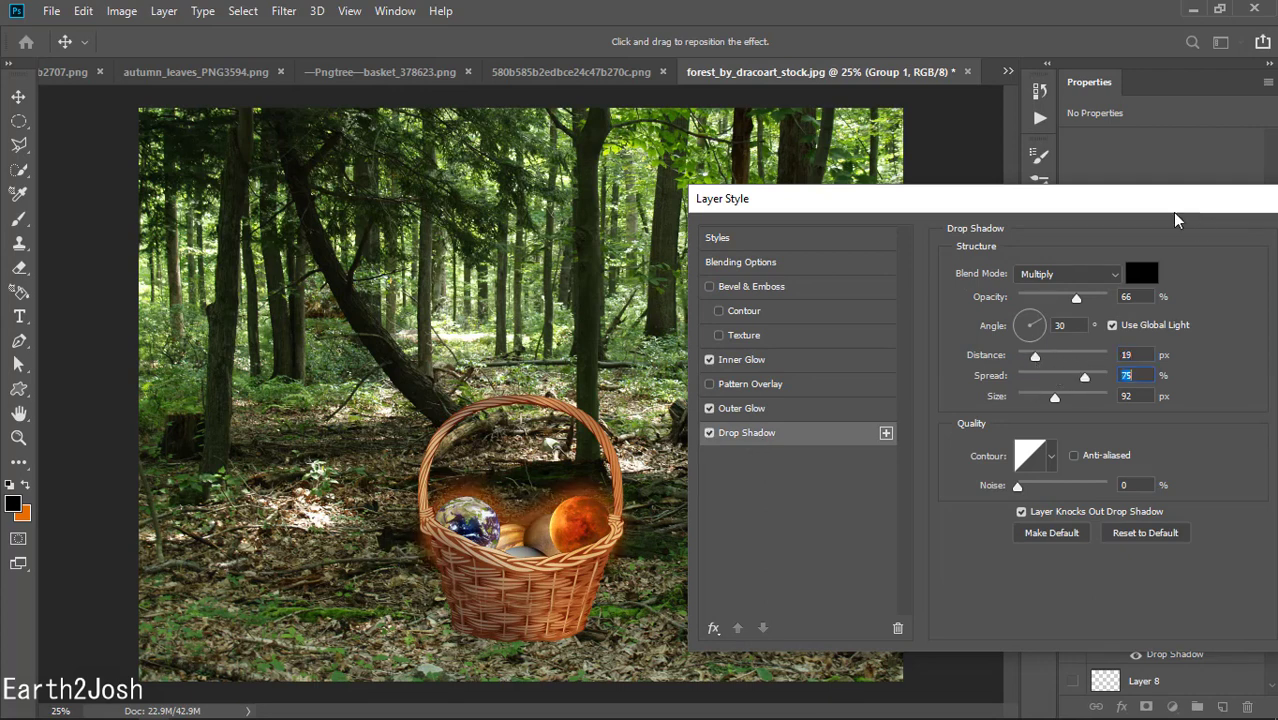
click(714, 628)
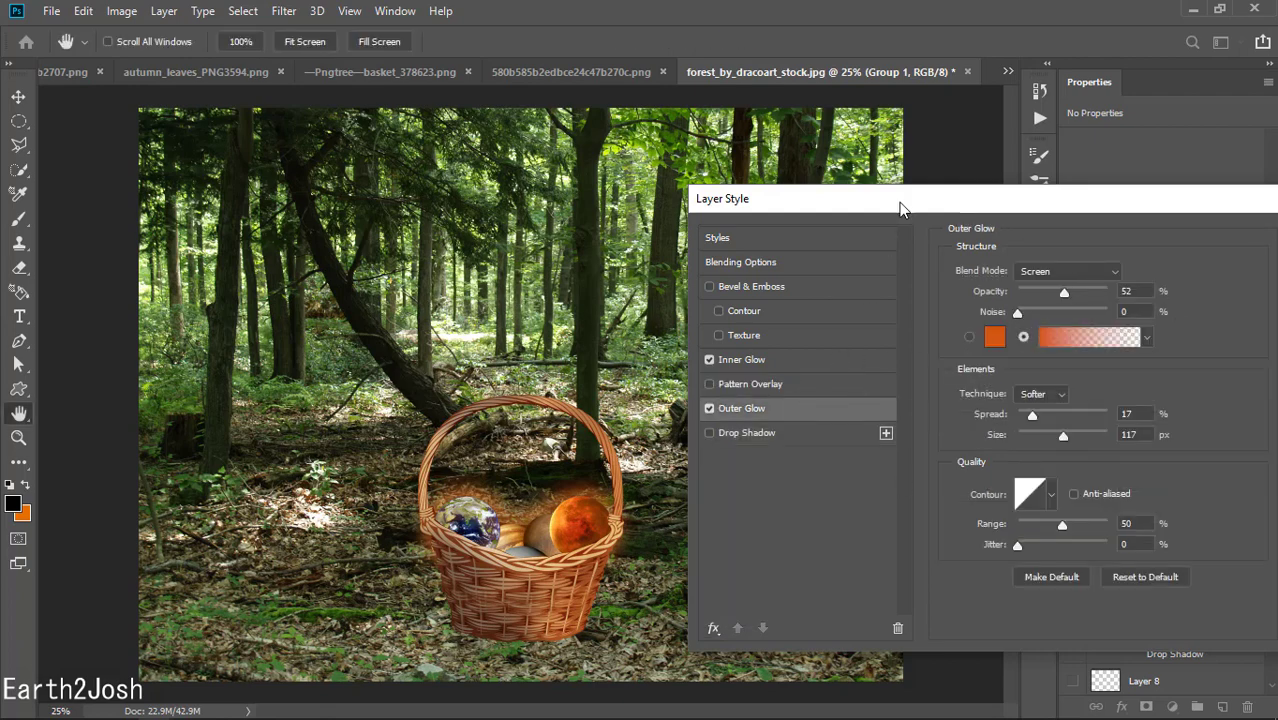
drag(895, 201, 473, 284)
click(1140, 316)
On a new layer, brush light cream #f7f0e7 over the orbs, set to Screen at low opacity
click(1222, 707)
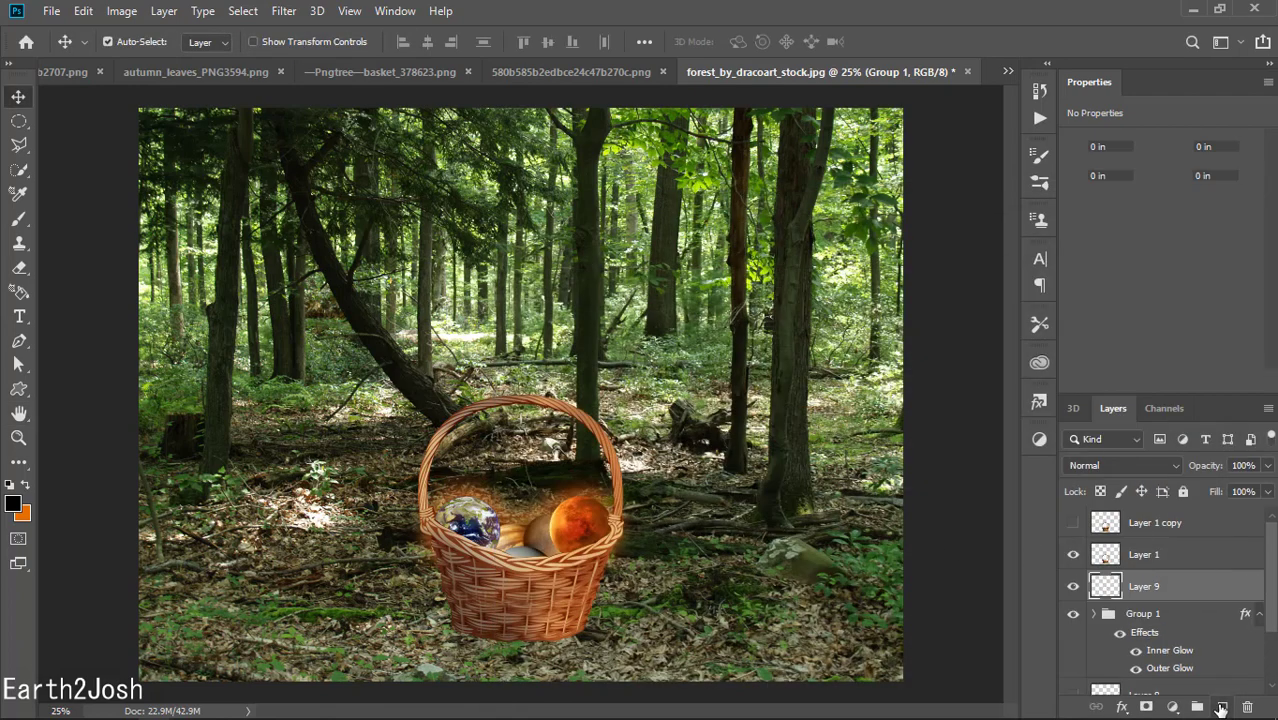
key(b)
click(11, 506)
text(f7f0e7)
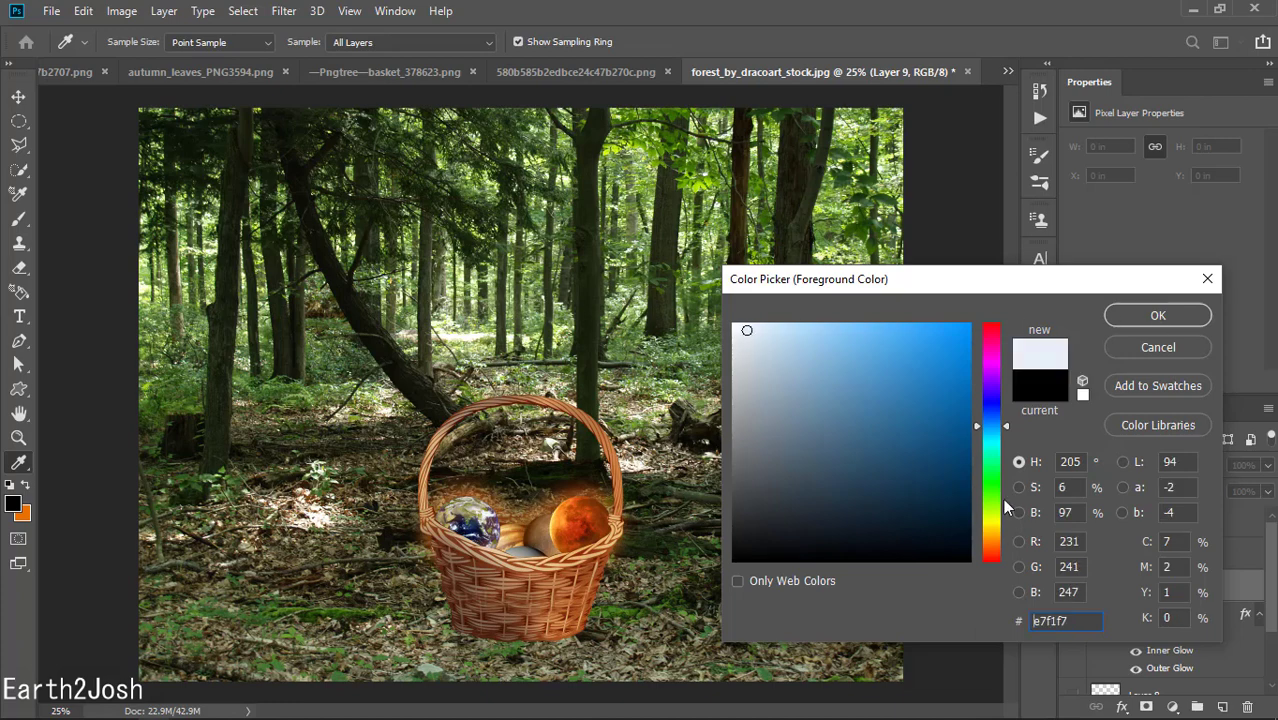
click(1155, 316)
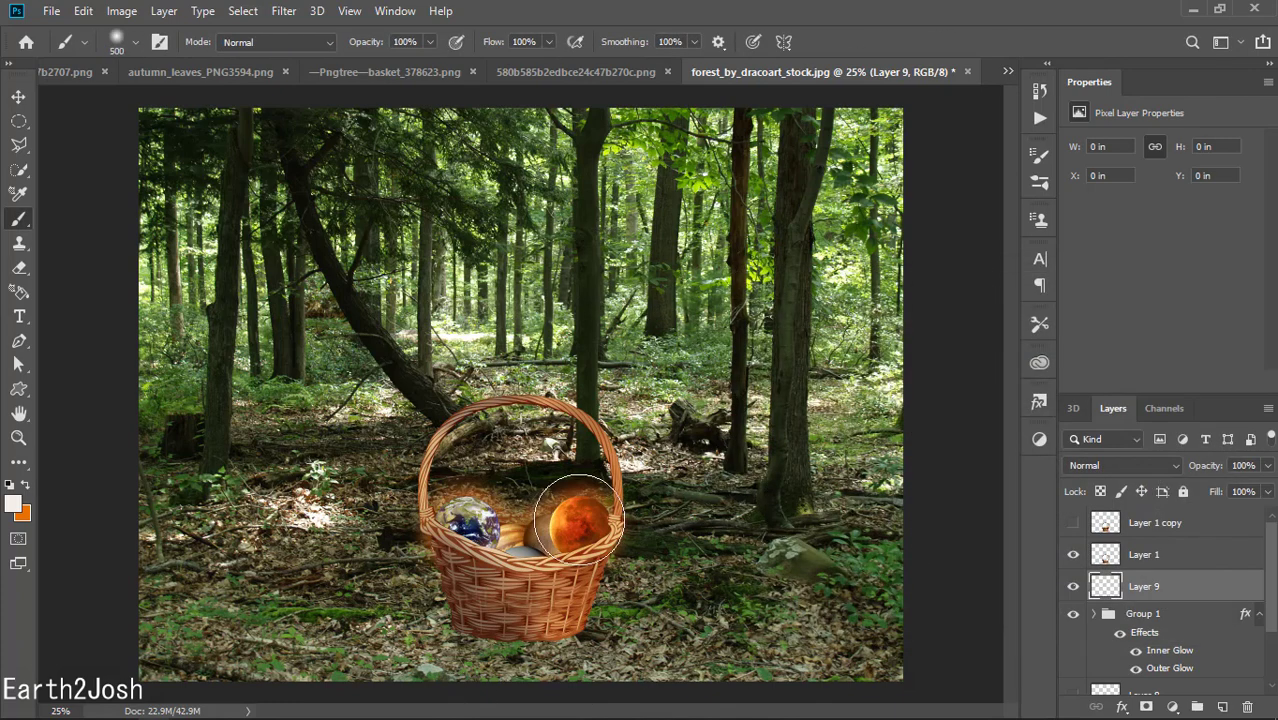
drag(578, 518, 470, 522)
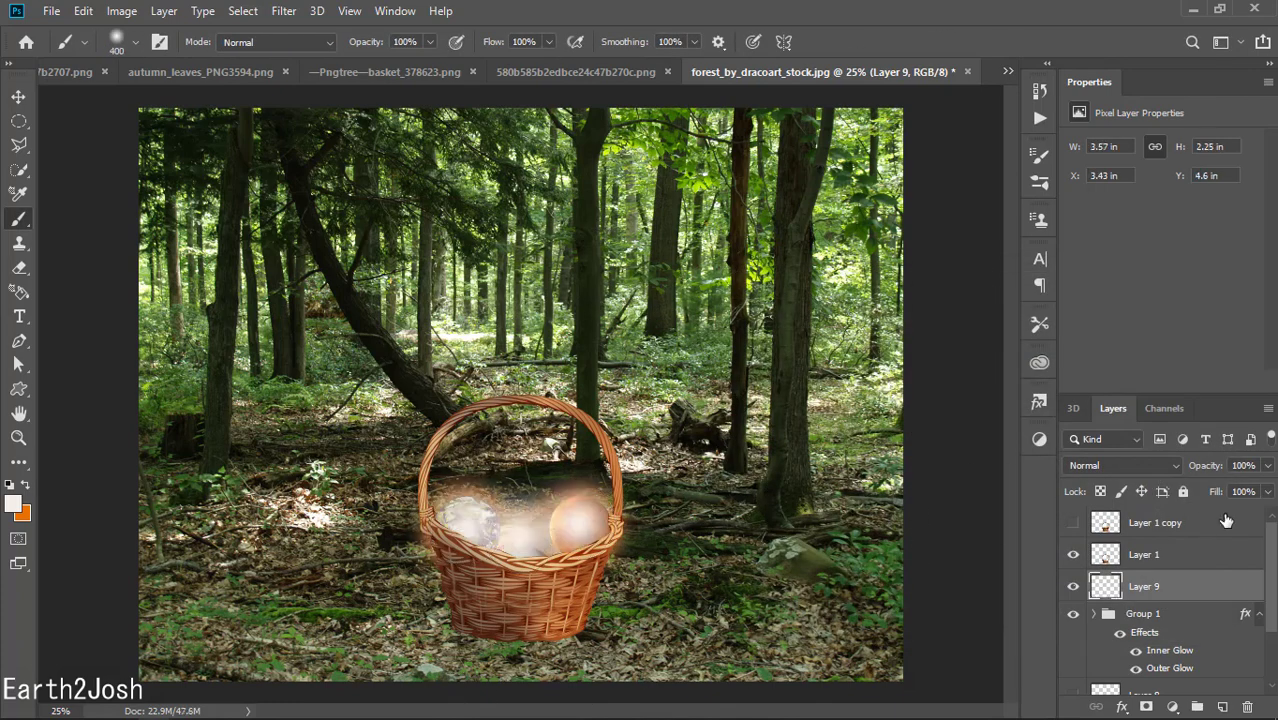
click(1123, 465)
click(1078, 408)
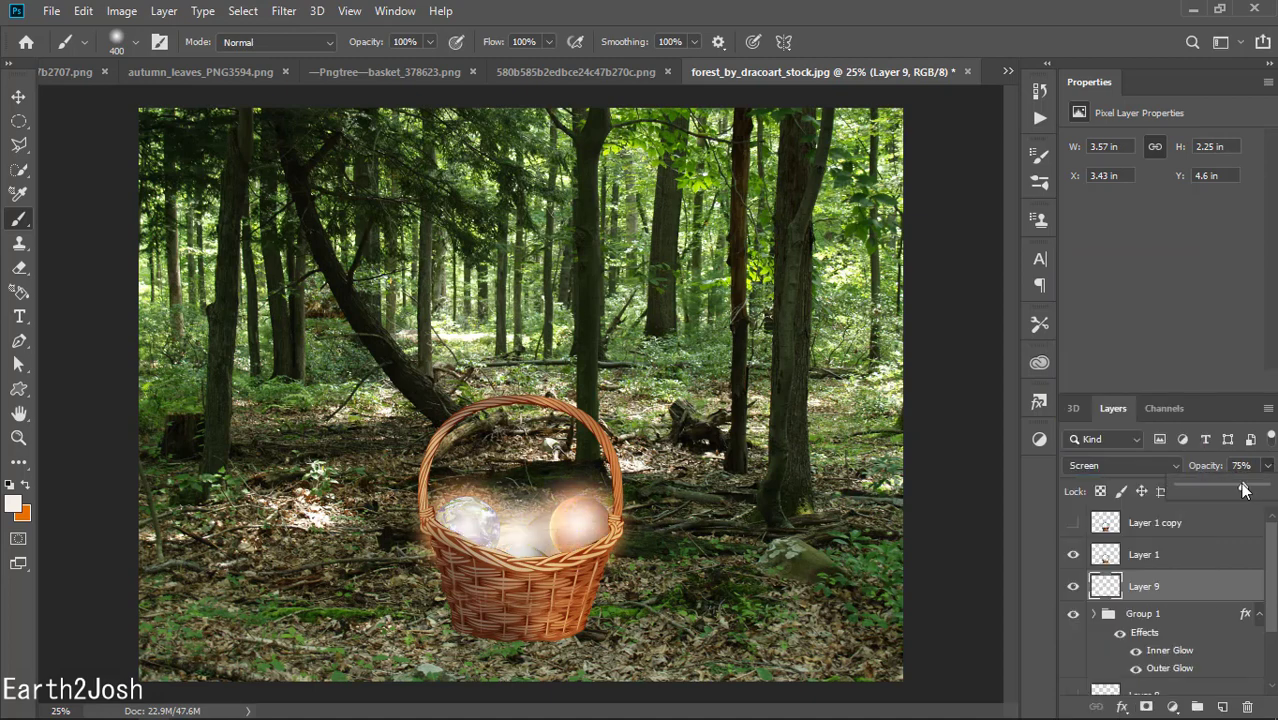
drag(1267, 465, 1186, 488)
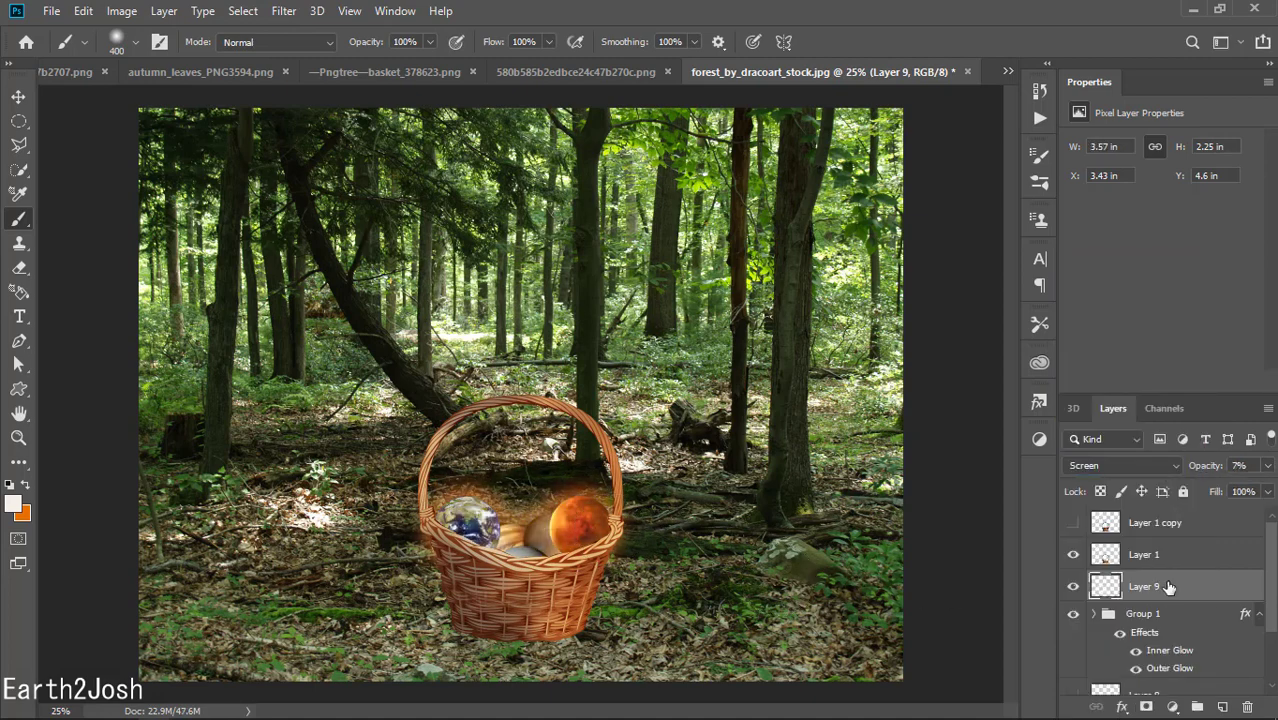
On another new layer, paint a soft blue glow over the earth orb
click(1222, 707)
click(459, 520)
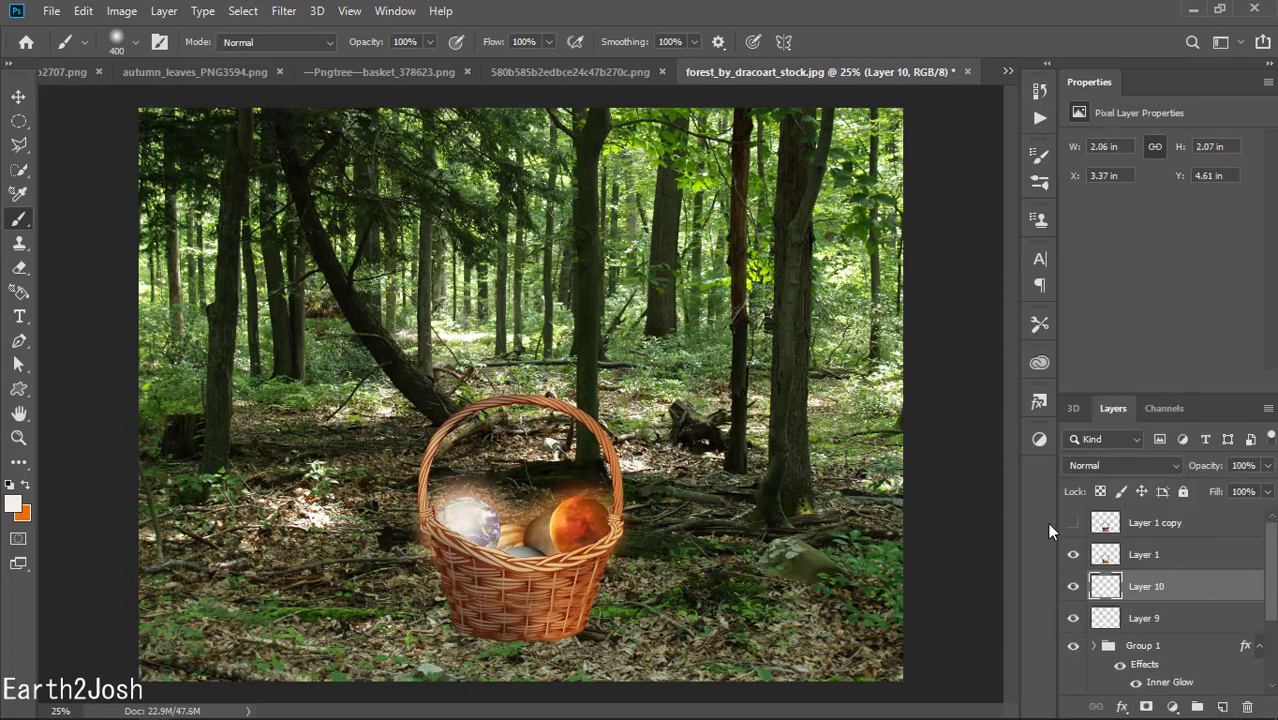
key(ctrl+z)
click(14, 503)
click(479, 523)
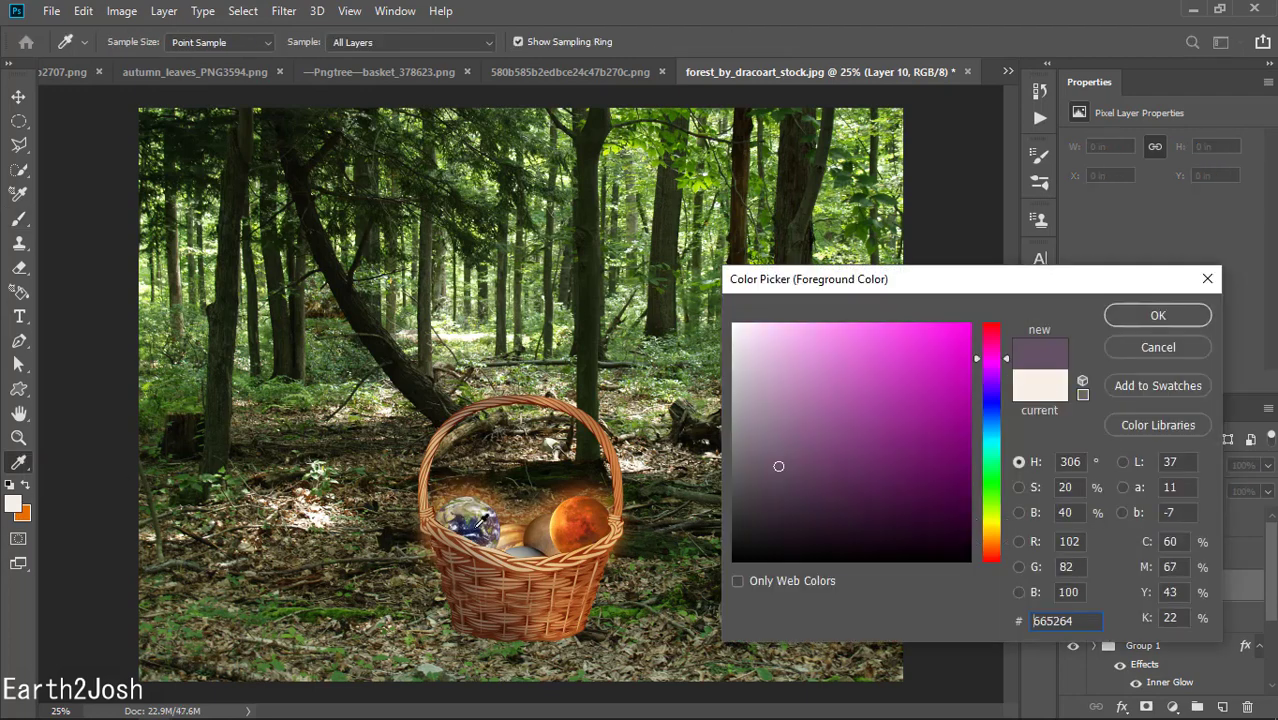
click(893, 337)
click(990, 428)
click(1158, 315)
click(470, 520)
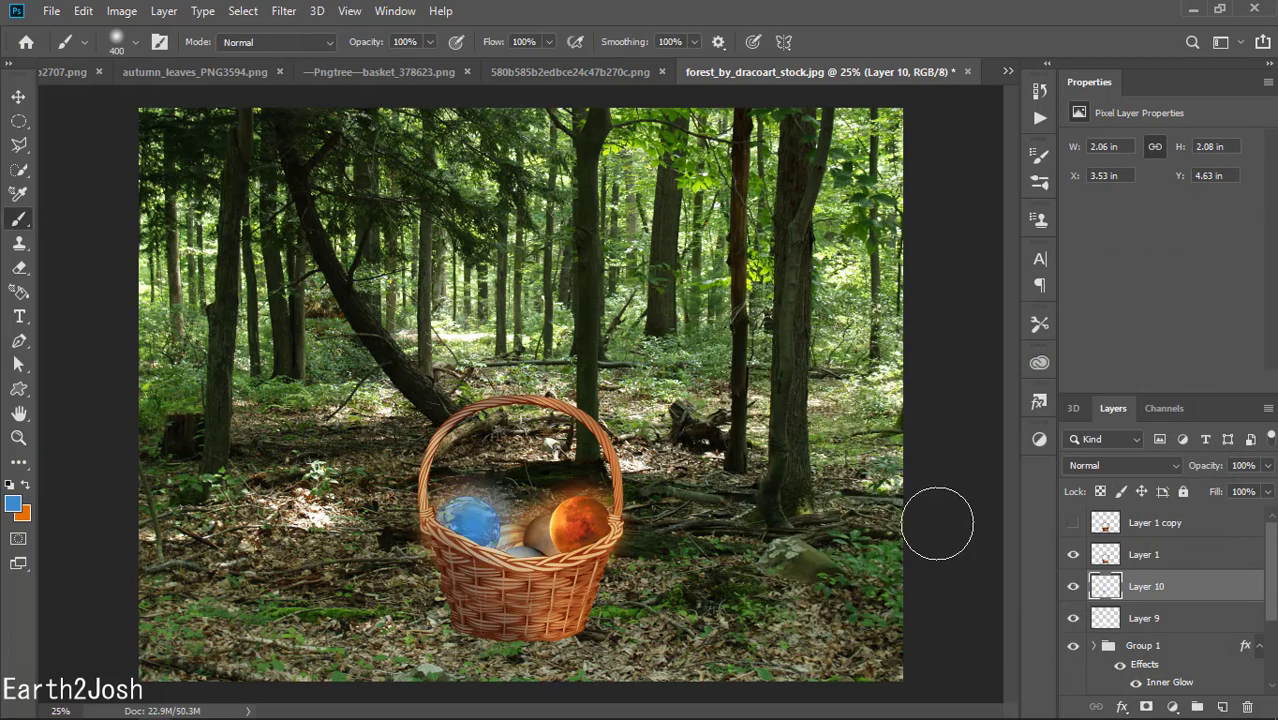
Sample orange to brighten the orange orb, sample pale beige from the basket, then select the background layer
key(i)
click(580, 525)
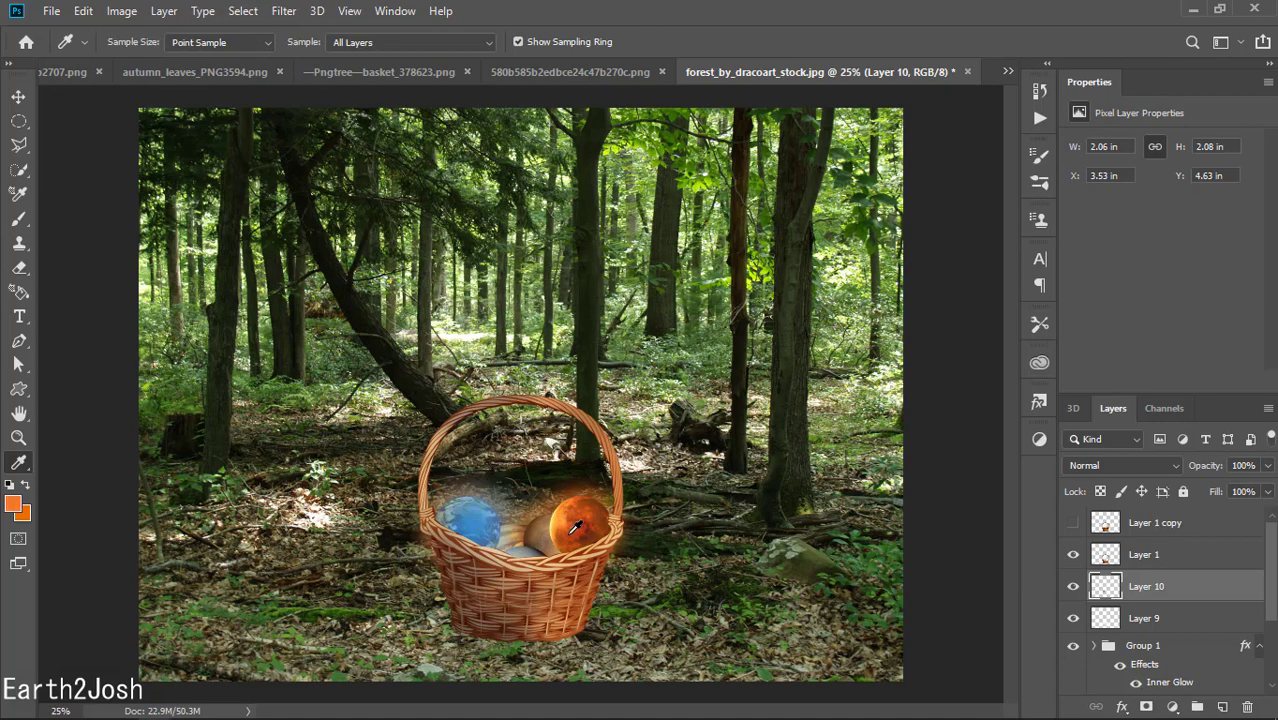
key(b)
click(581, 516)
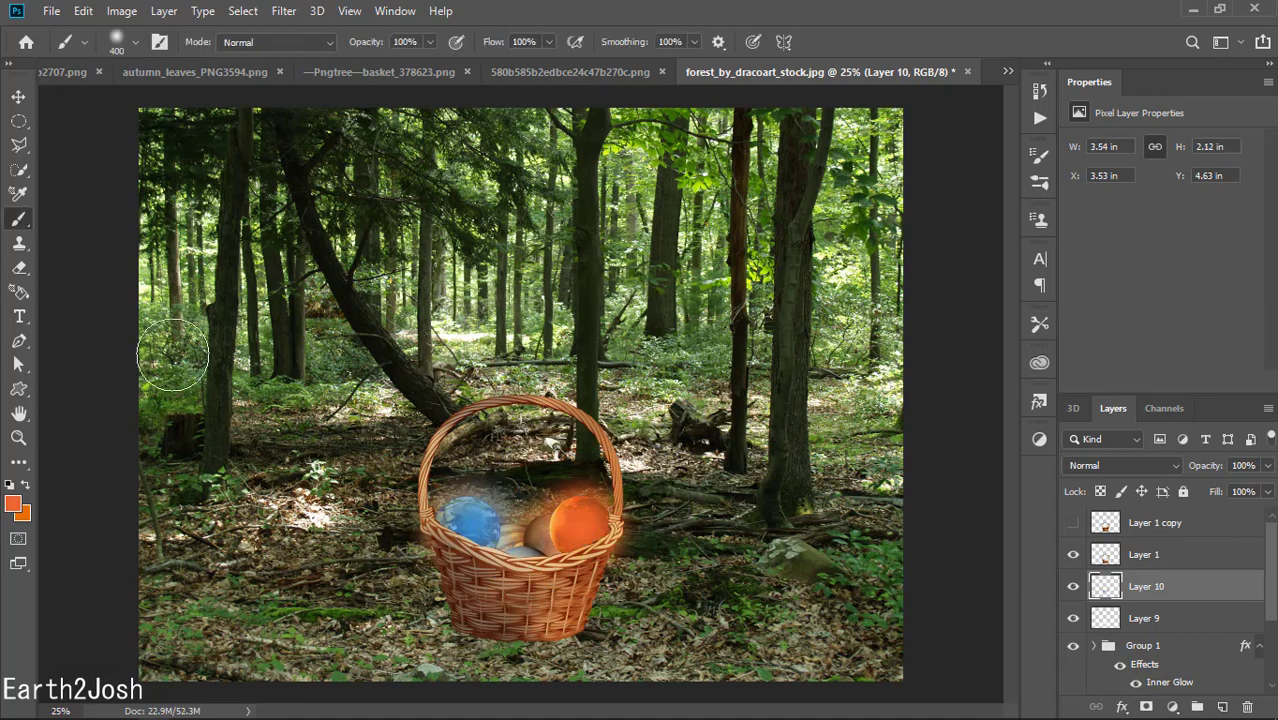
key(i)
click(520, 550)
key(b)
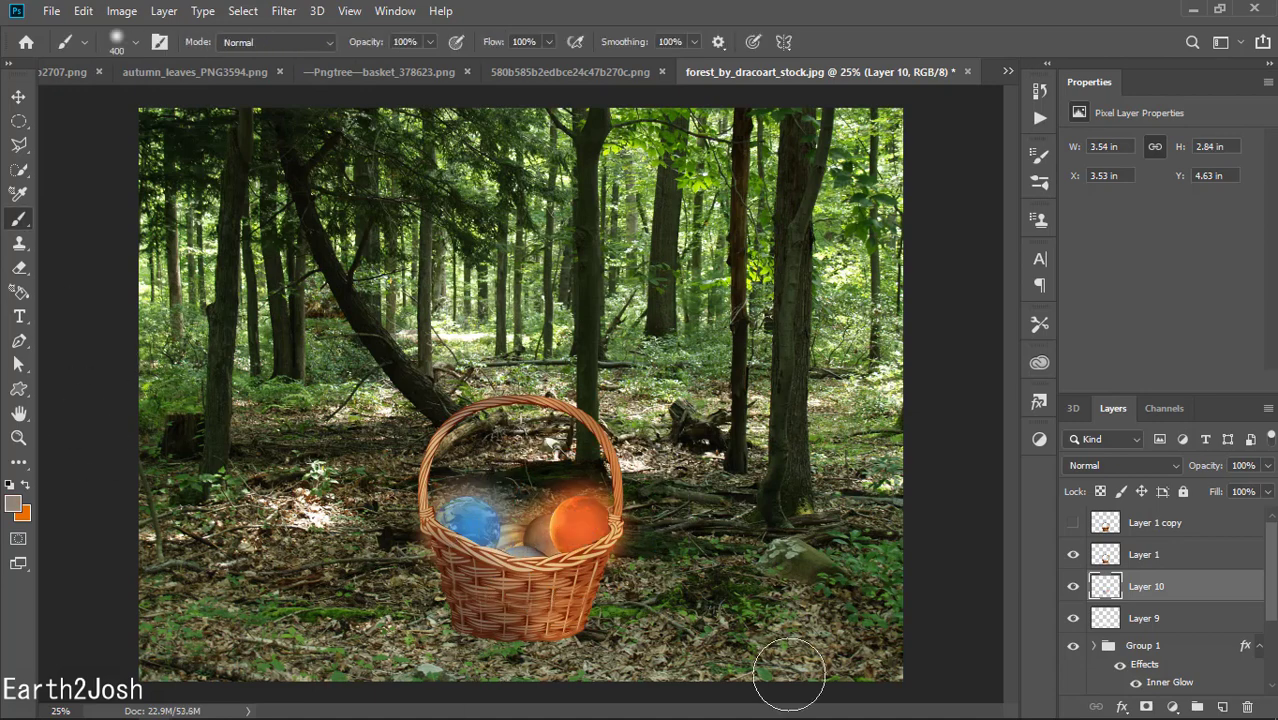
key(i)
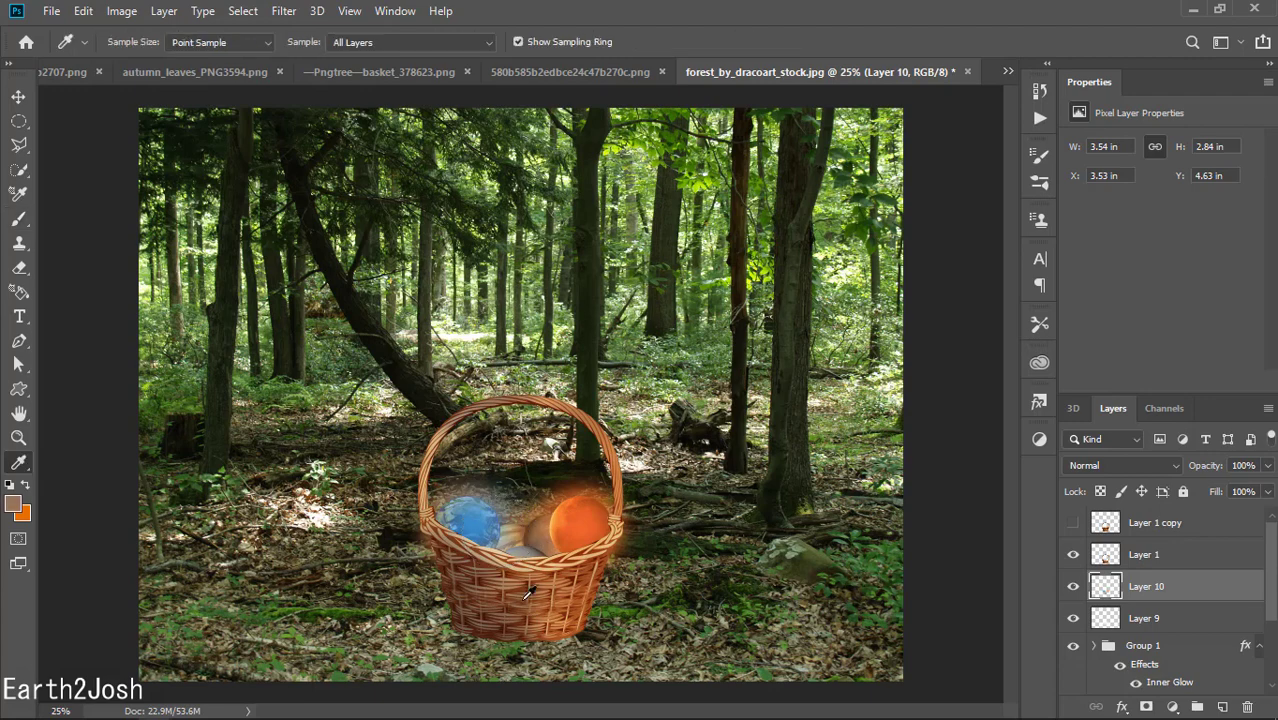
key(b)
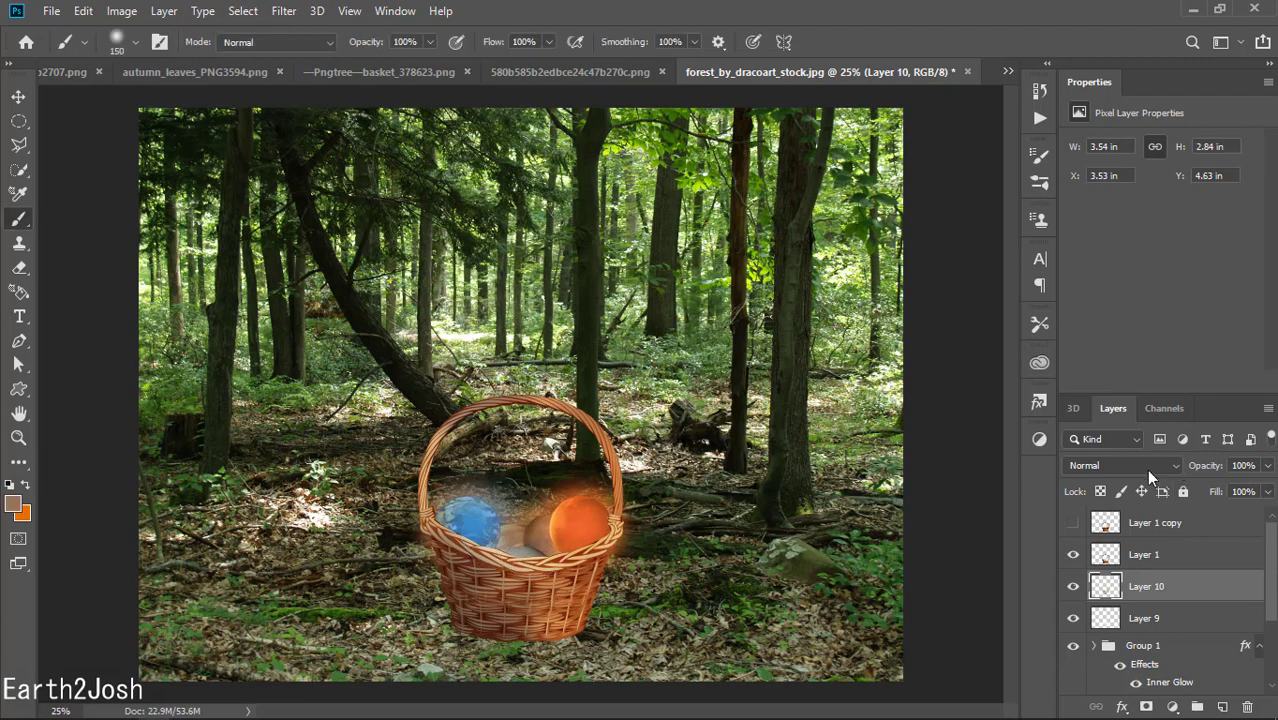
click(1148, 466)
key(Escape)
key(alt+comma)
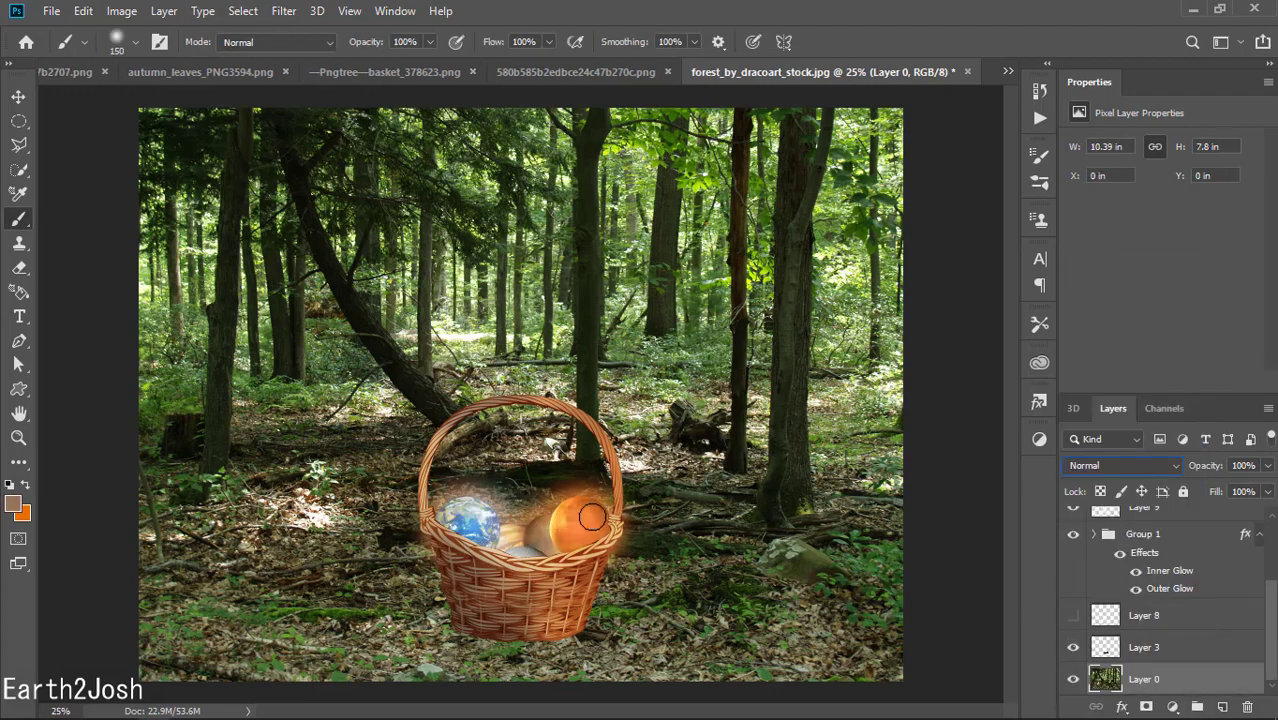
Create a black-filled shadow layer and move it below the basket in the layer stack
key(s)
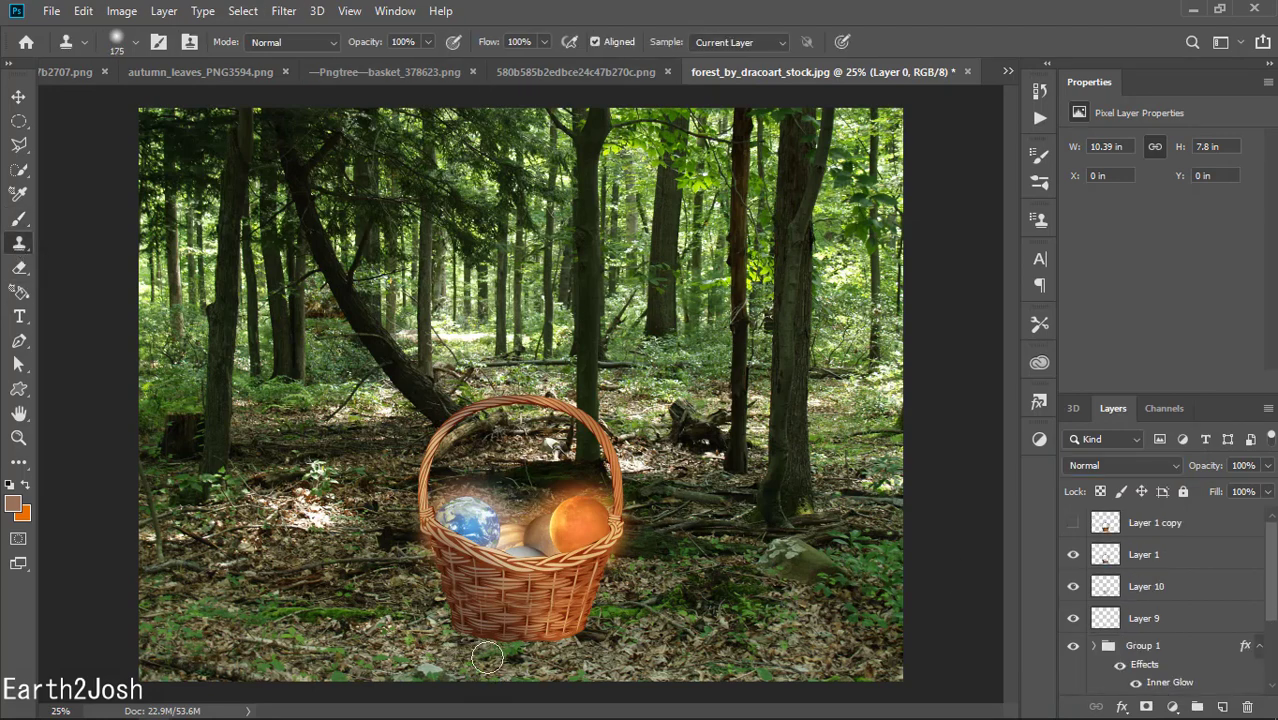
key(ctrl+shift+alt+n)
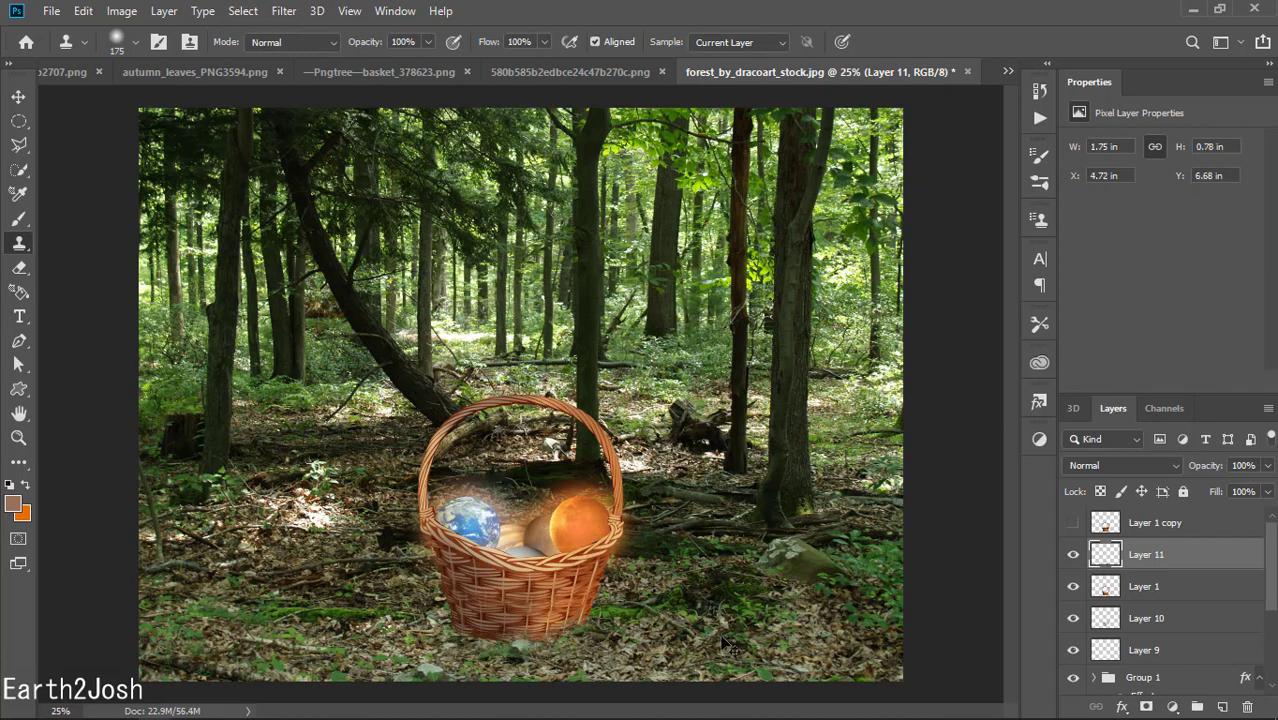
ctrl+click(1105, 586)
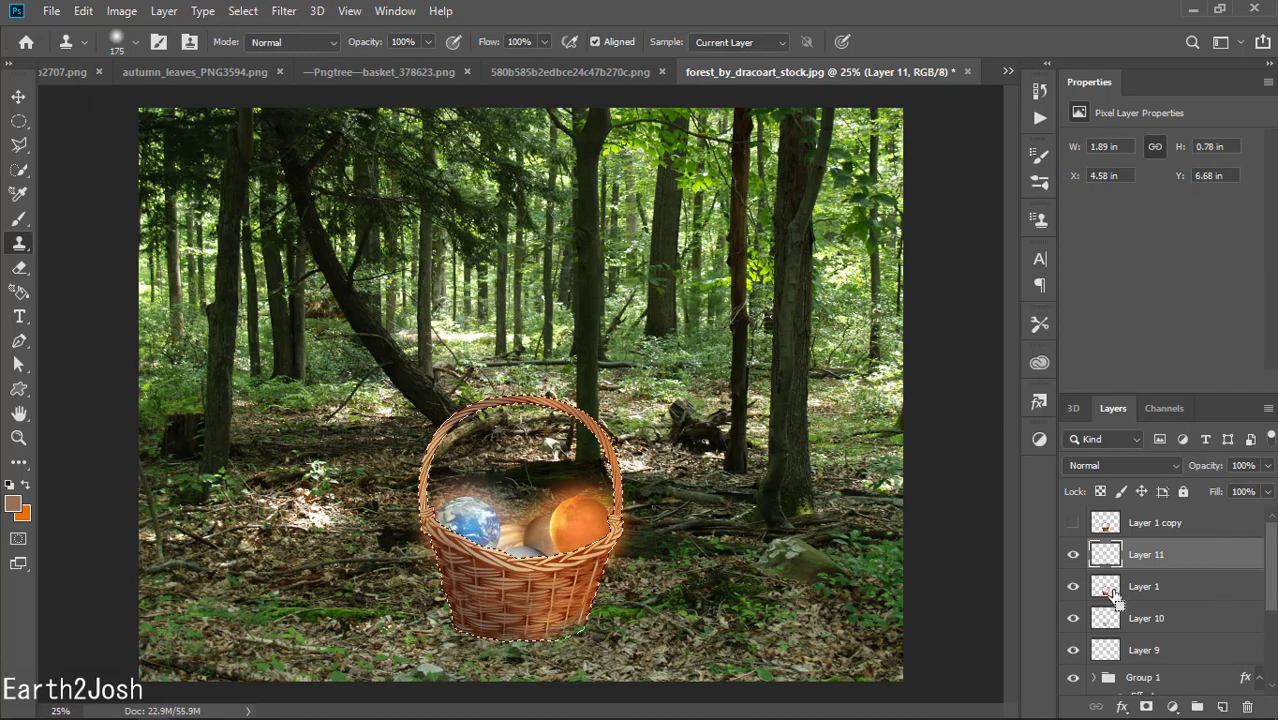
key(g)
click(566, 622)
key(ctrl+z)
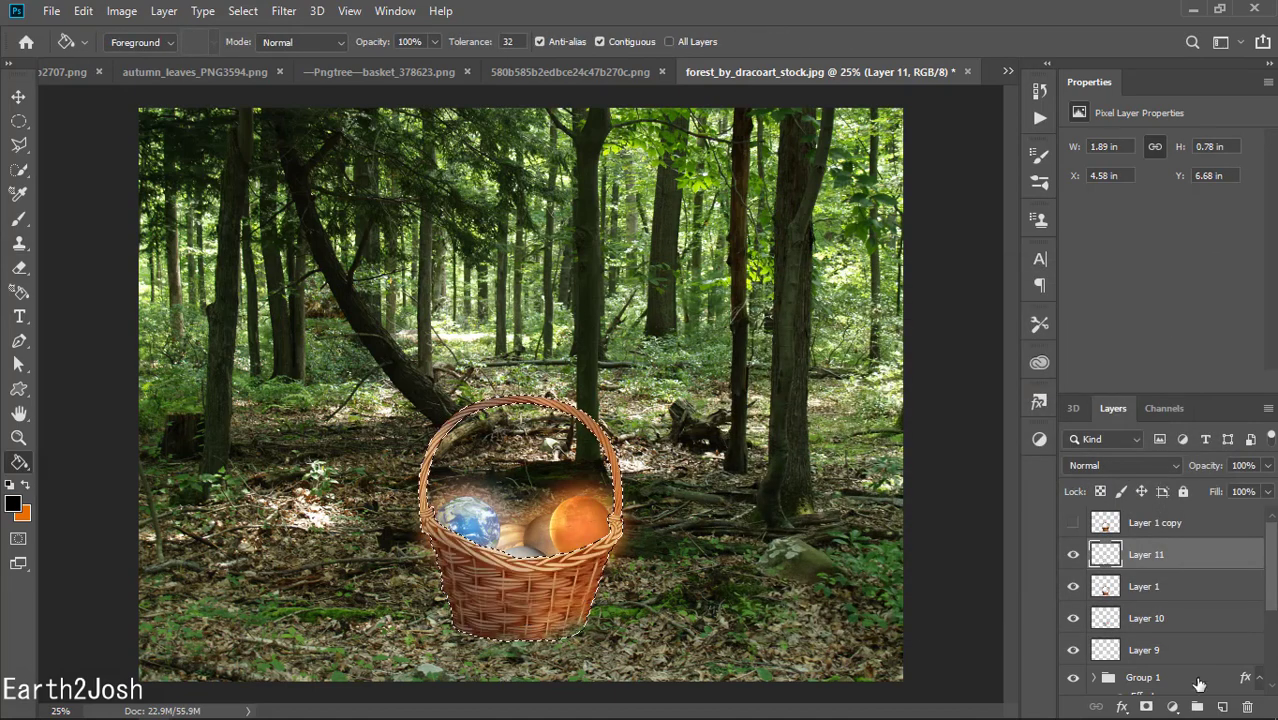
click(1222, 707)
key(alt+BackSpace)
key(ctrl+d)
drag(1146, 554, 1170, 622)
key(v)
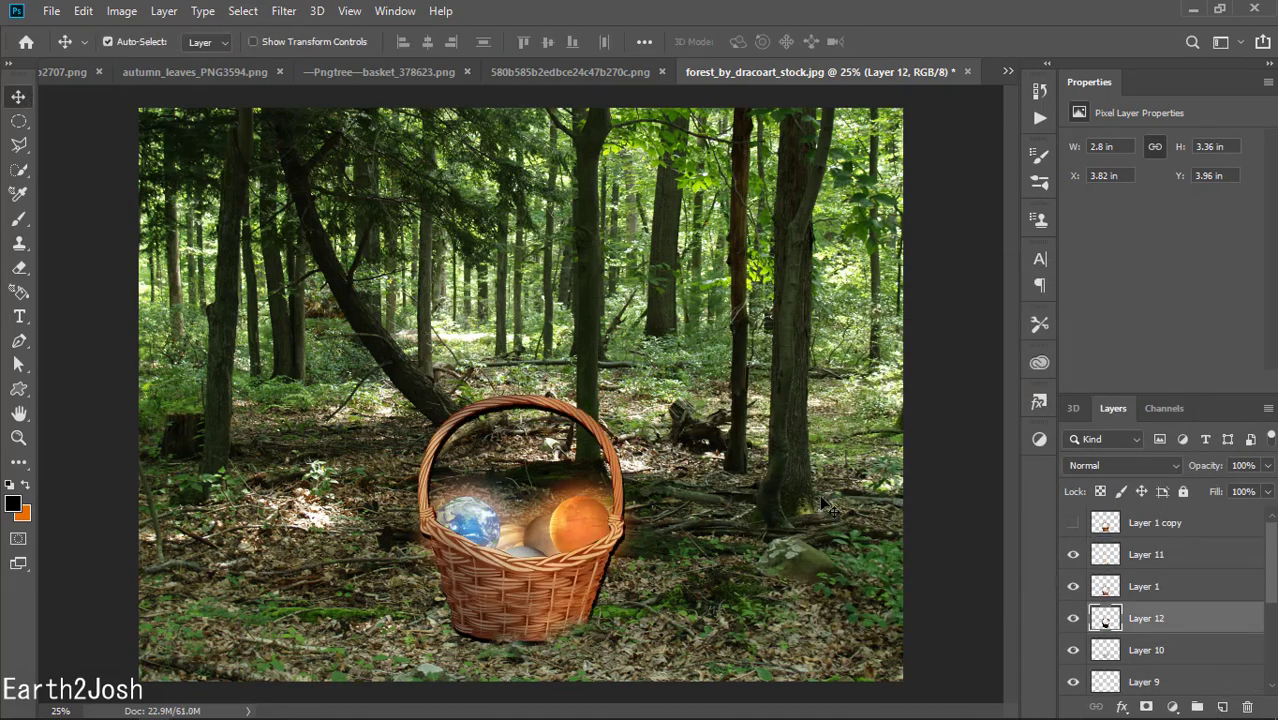
Erase and Gaussian Blur the black layer into a soft shadow
click(19, 269)
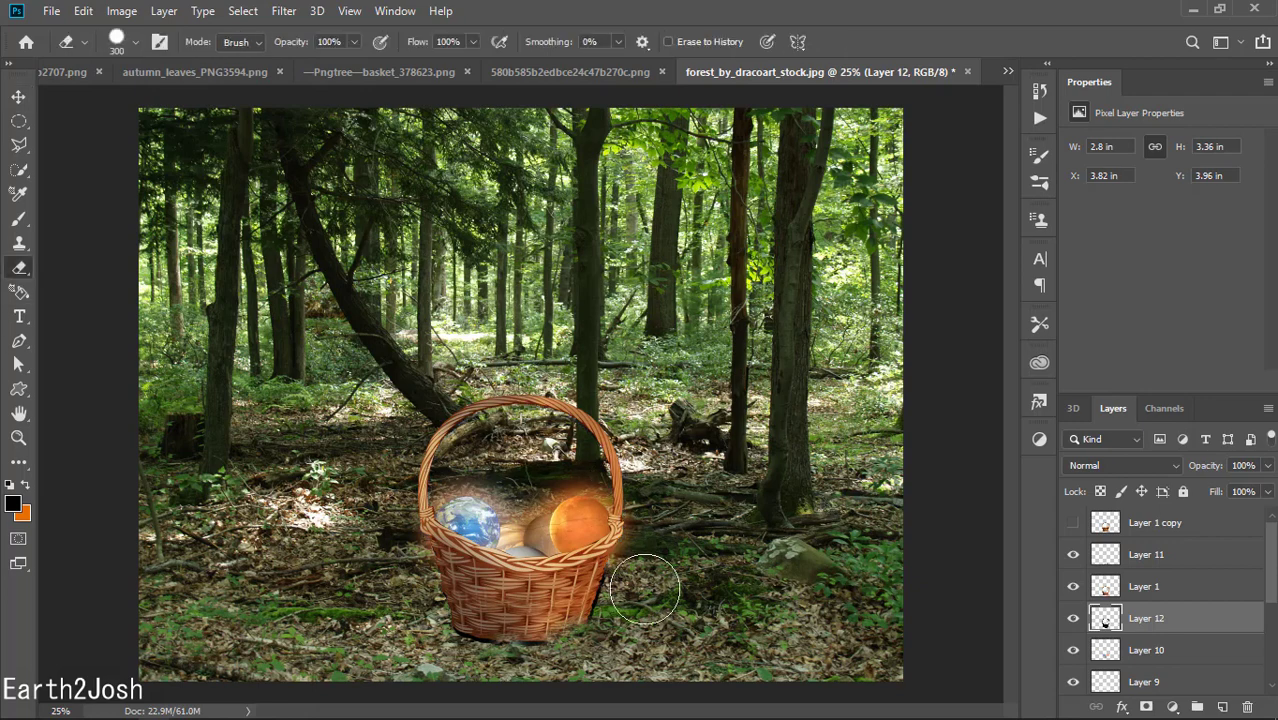
click(284, 11)
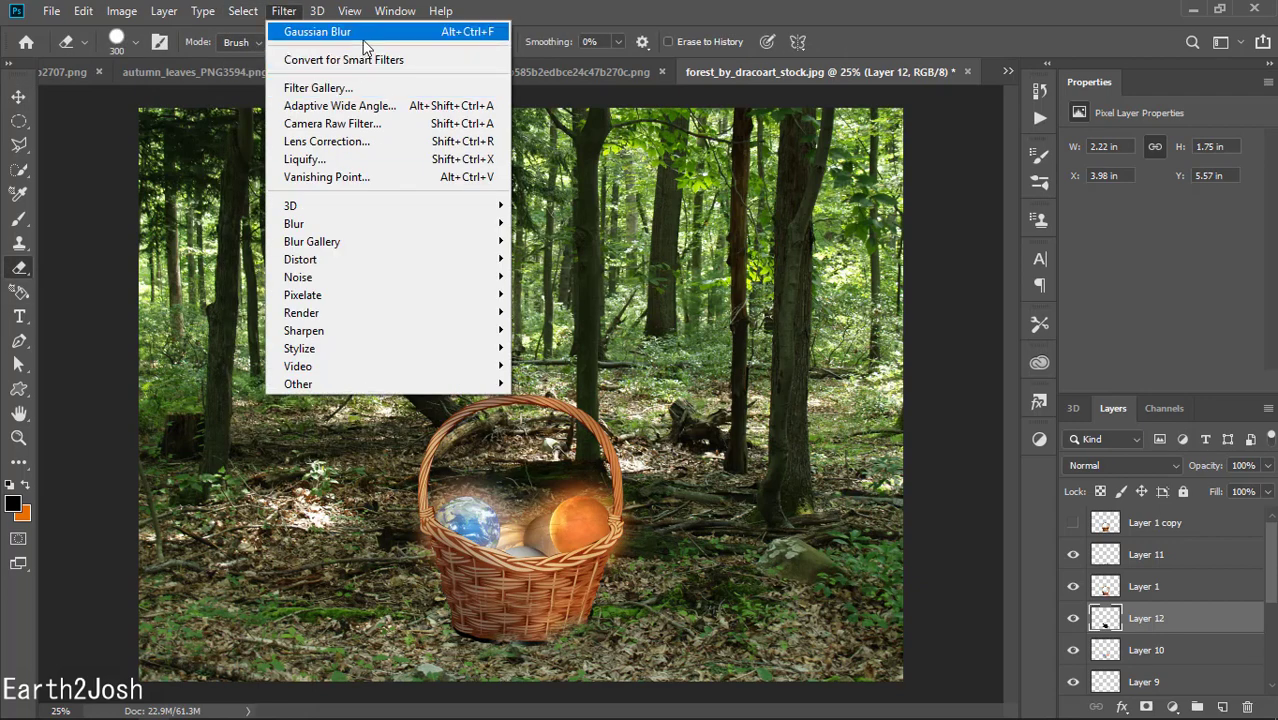
click(330, 28)
click(17, 96)
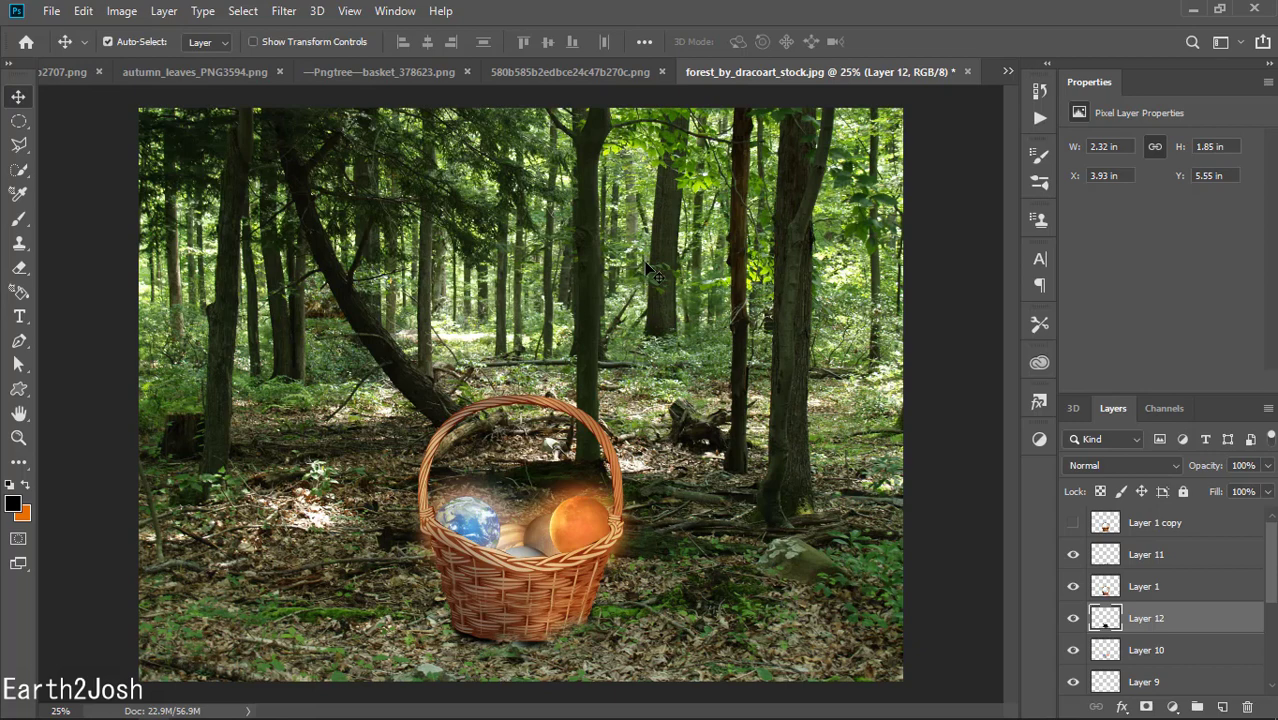
click(22, 218)
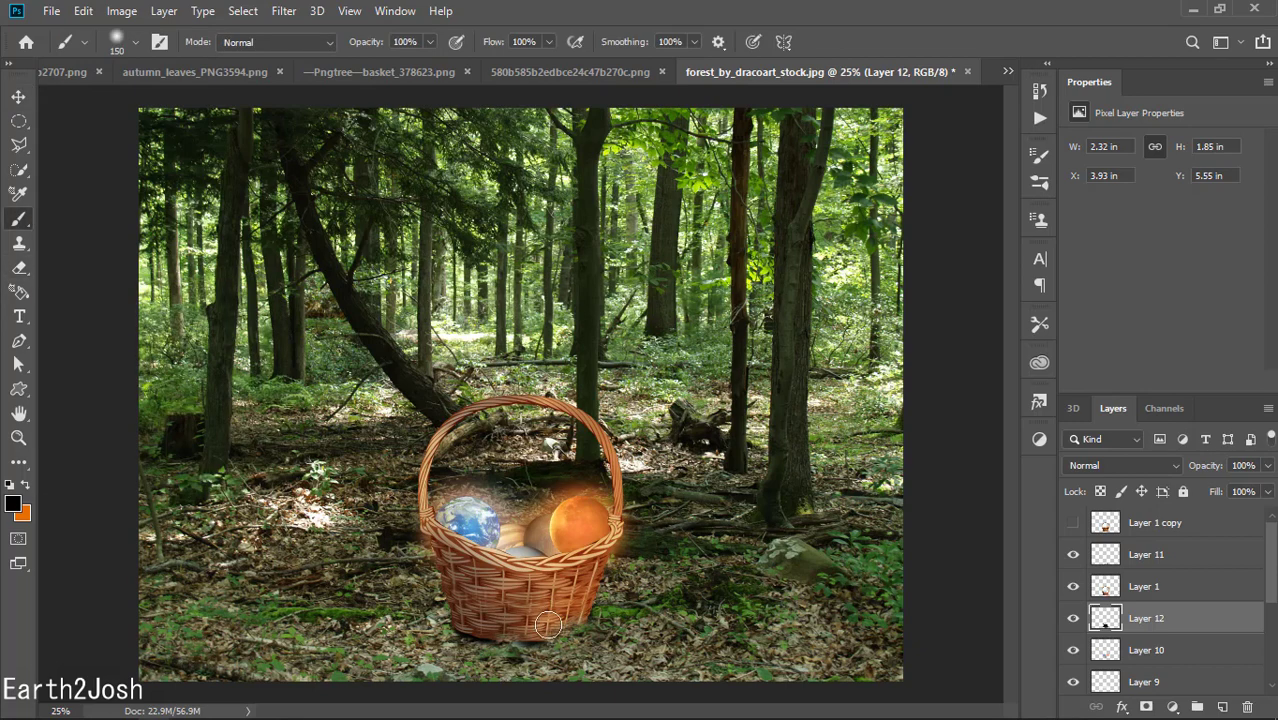
Paint an extra dark shadow under the basket, masked by the inverted basket selection
click(1192, 557)
click(1221, 706)
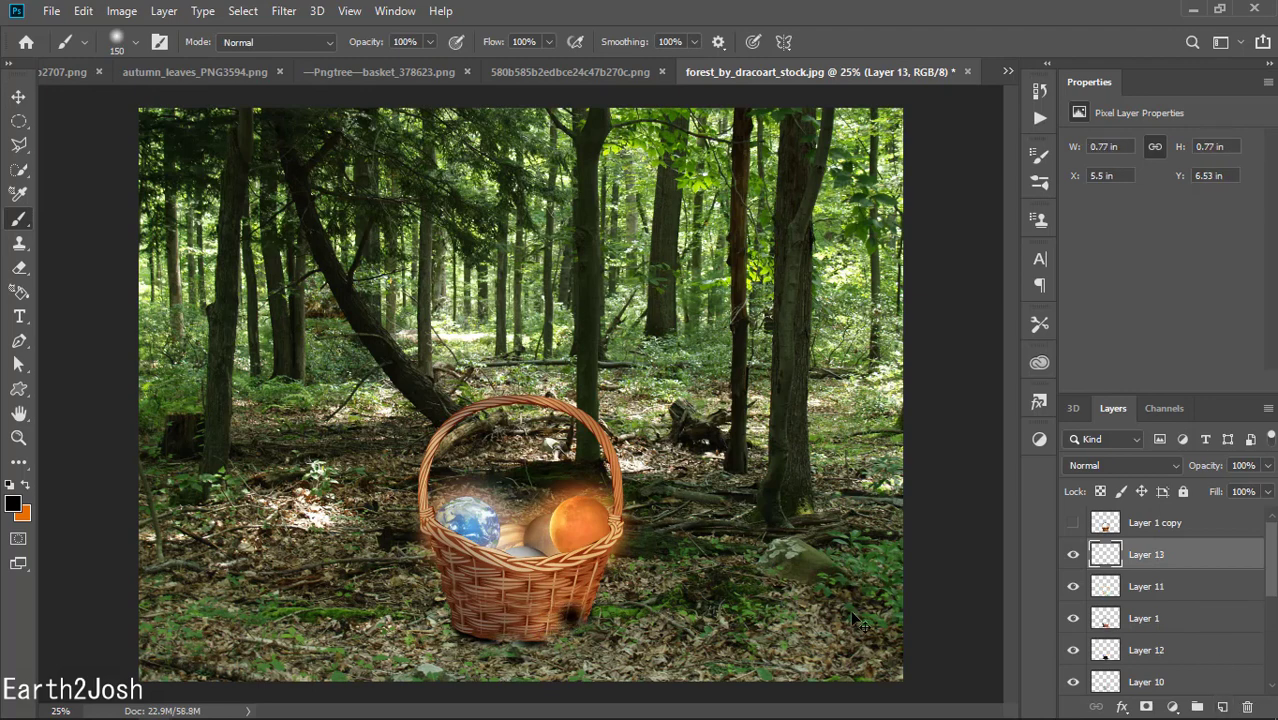
key(ctrl+bracketleft)
key(ctrl+e)
click(1202, 560)
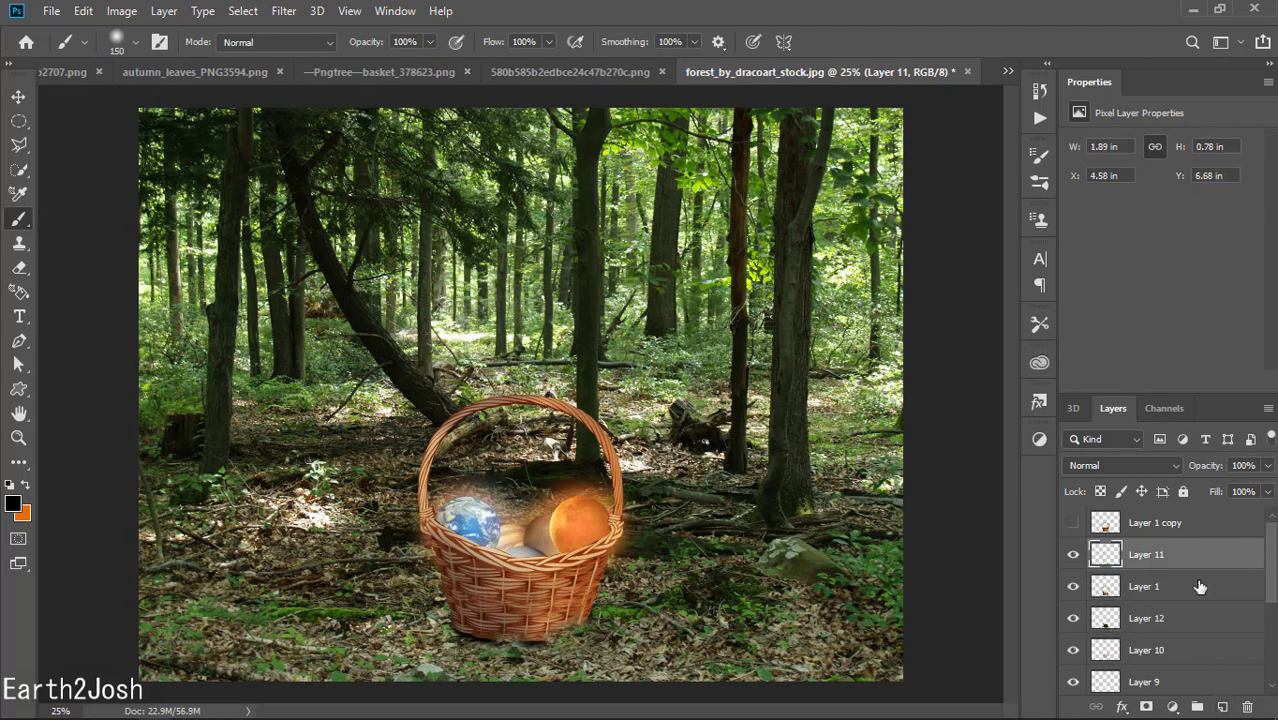
ctrl+click(1105, 586)
key(ctrl+shift+i)
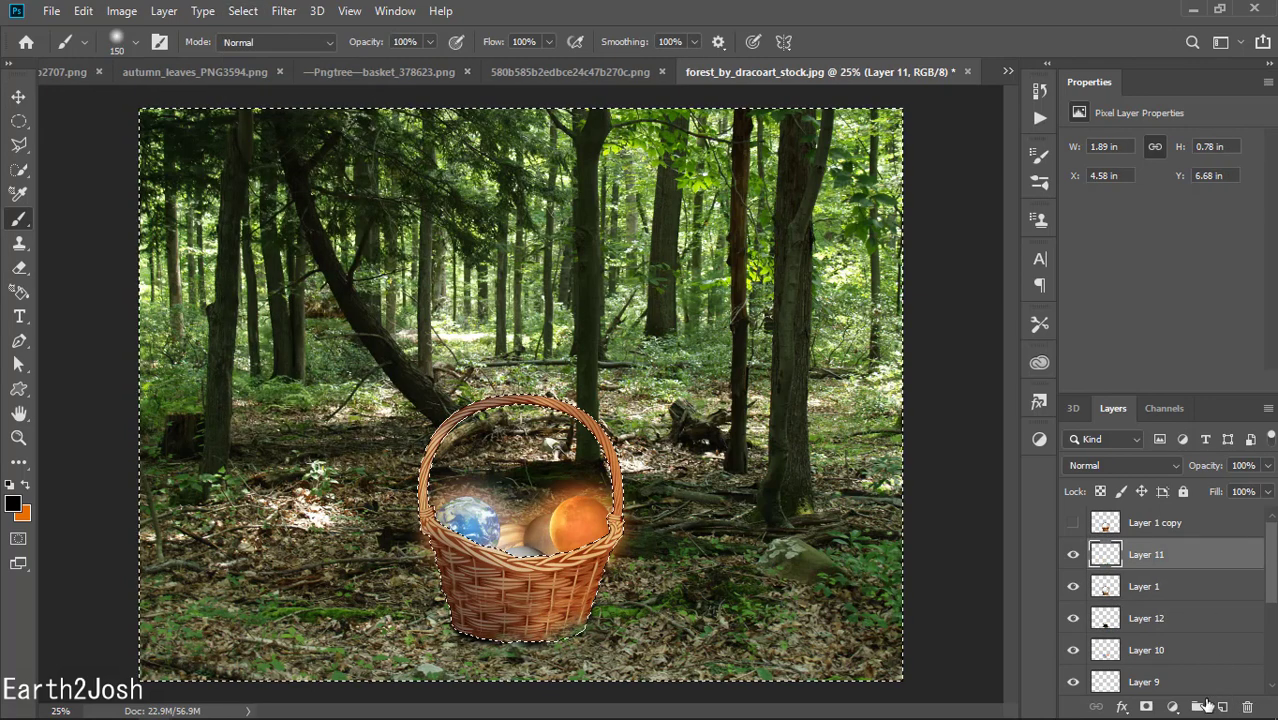
key(ctrl+shift+alt+n)
drag(567, 628, 522, 640)
key(ctrl+d)
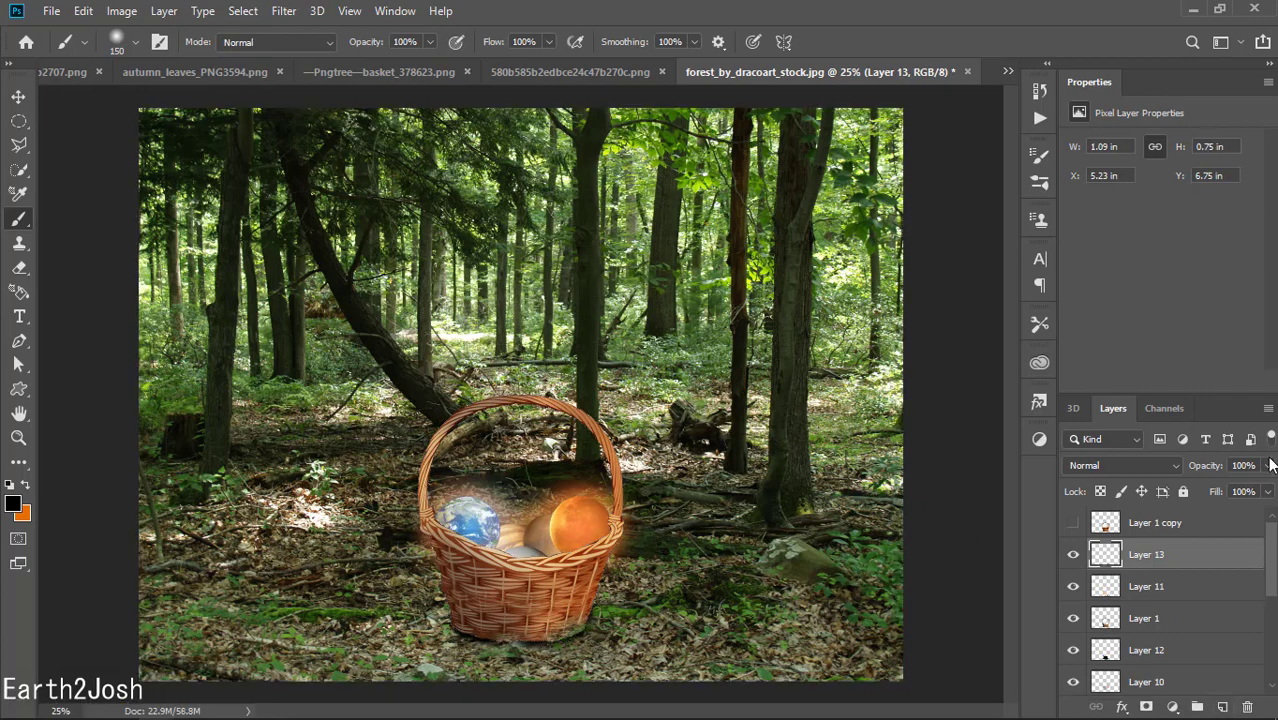
Add a Hue/Saturation adjustment layer above the forest background Layer 0
key(alt+bracketleft)
key(alt+bracketleft)
key(alt+bracketleft)
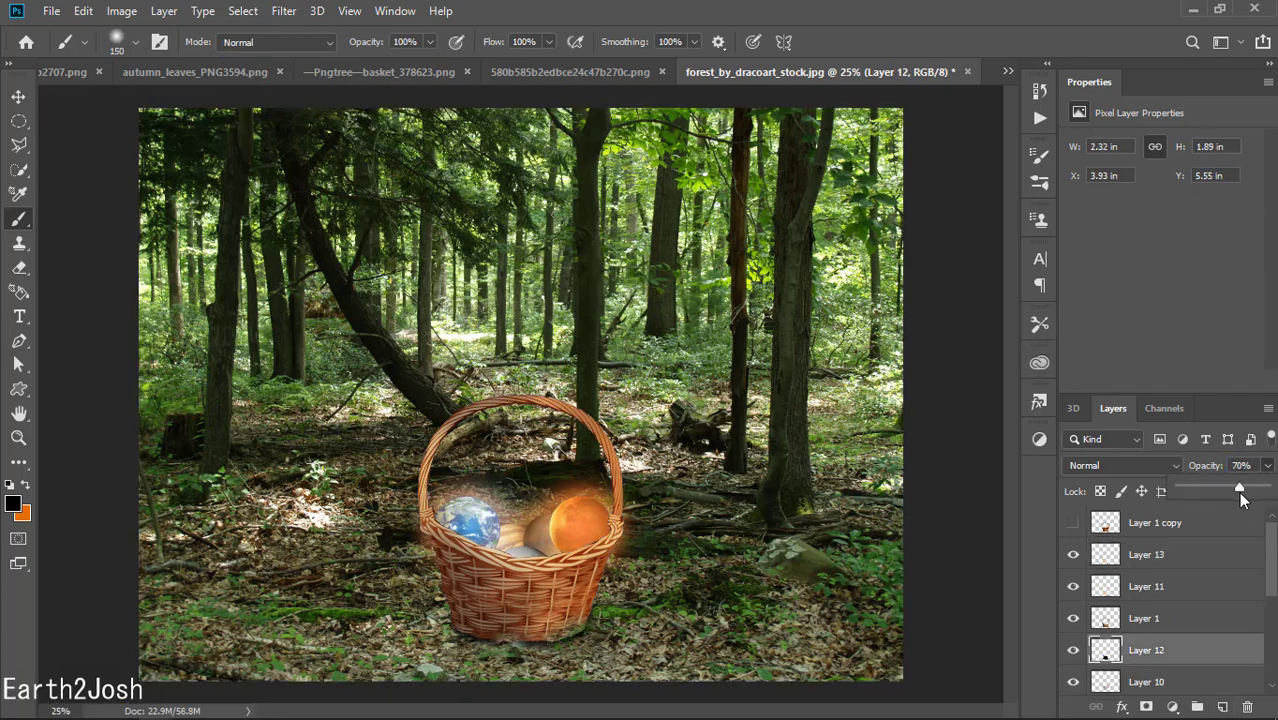
key(alt+bracketleft)
key(alt+bracketleft)
key(alt+bracketleft)
key(alt+bracketleft)
key(alt+bracketleft)
click(1172, 707)
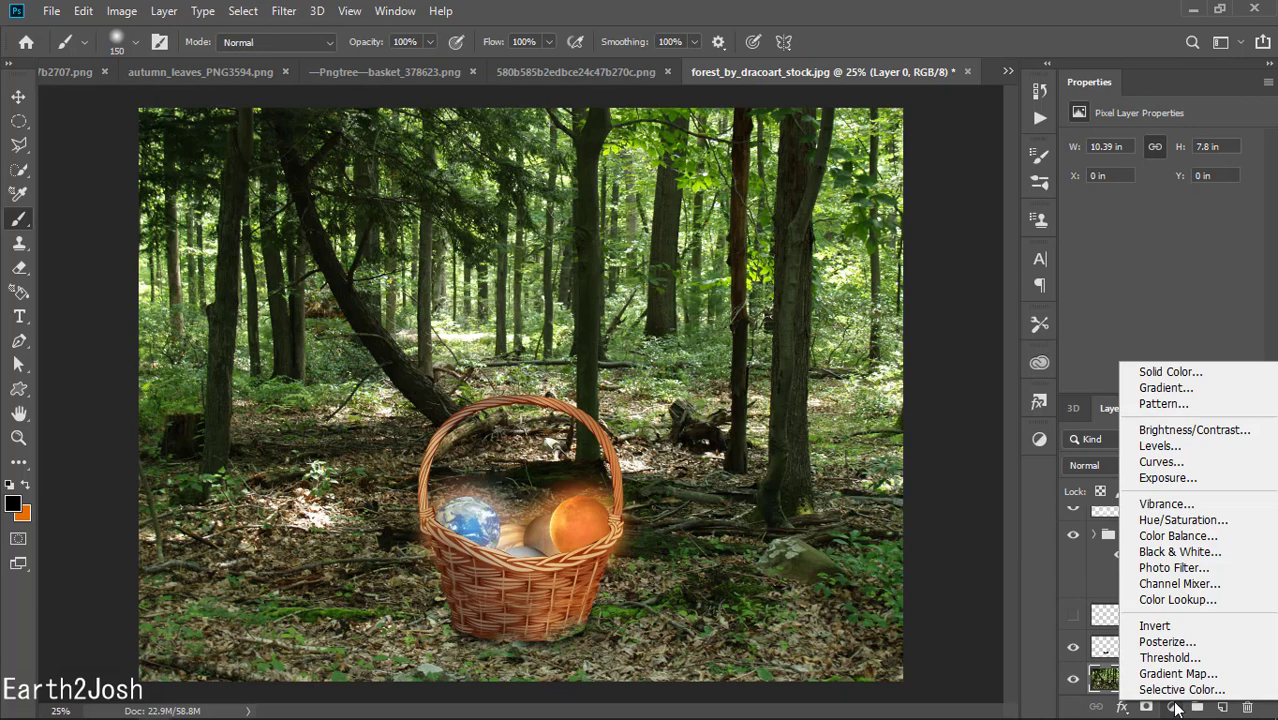
click(1182, 520)
click(1080, 169)
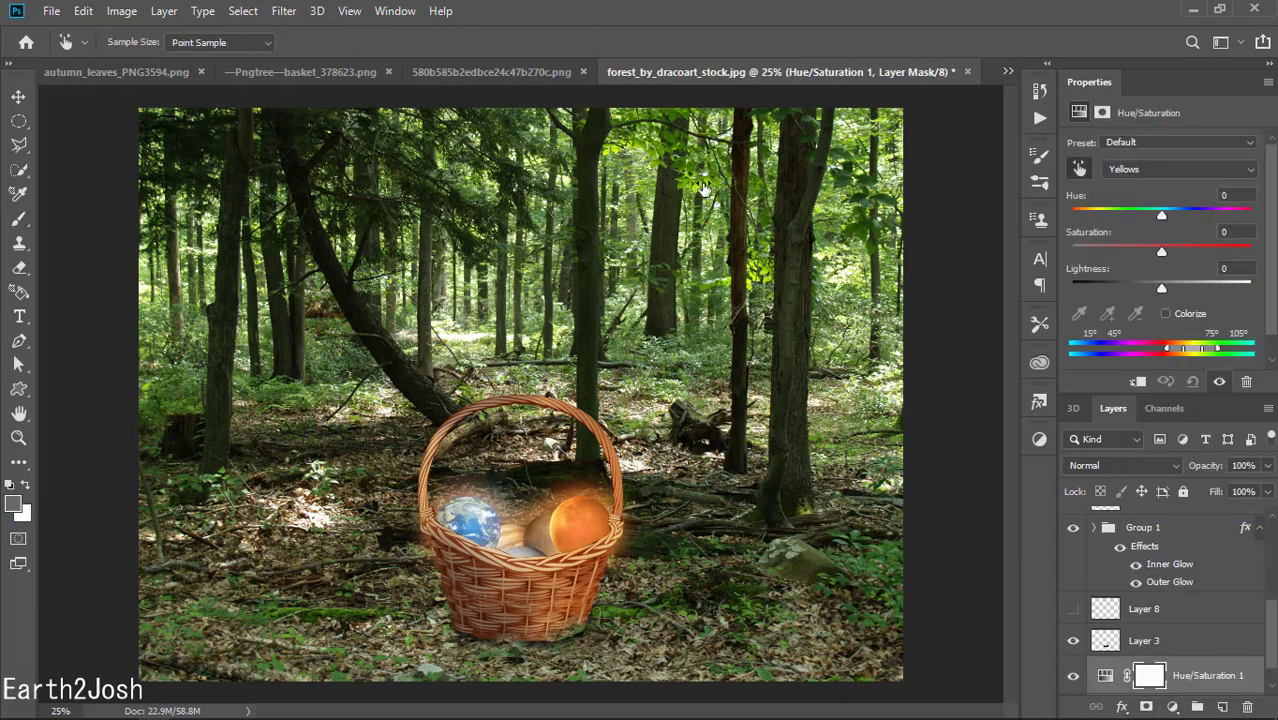
Shift the Greens hue to -78 and Yellows hue to about -41 for autumn foliage
drag(703, 188, 660, 187)
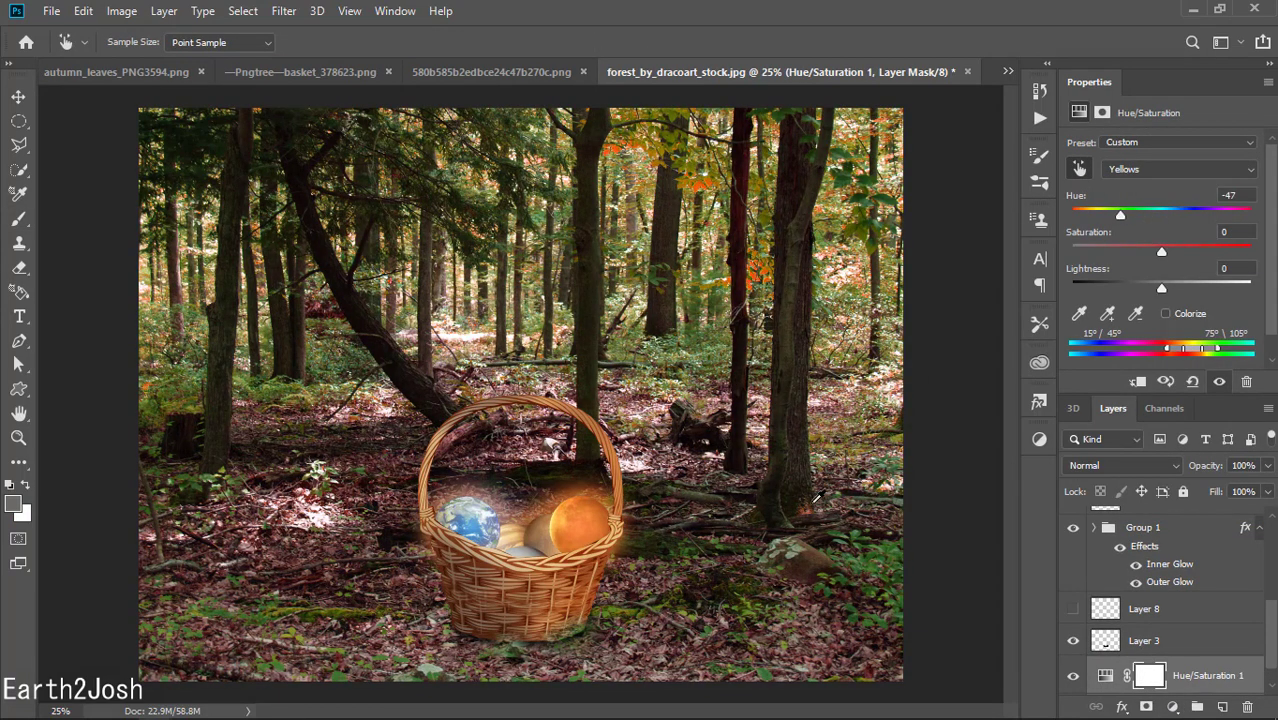
drag(898, 577, 806, 571)
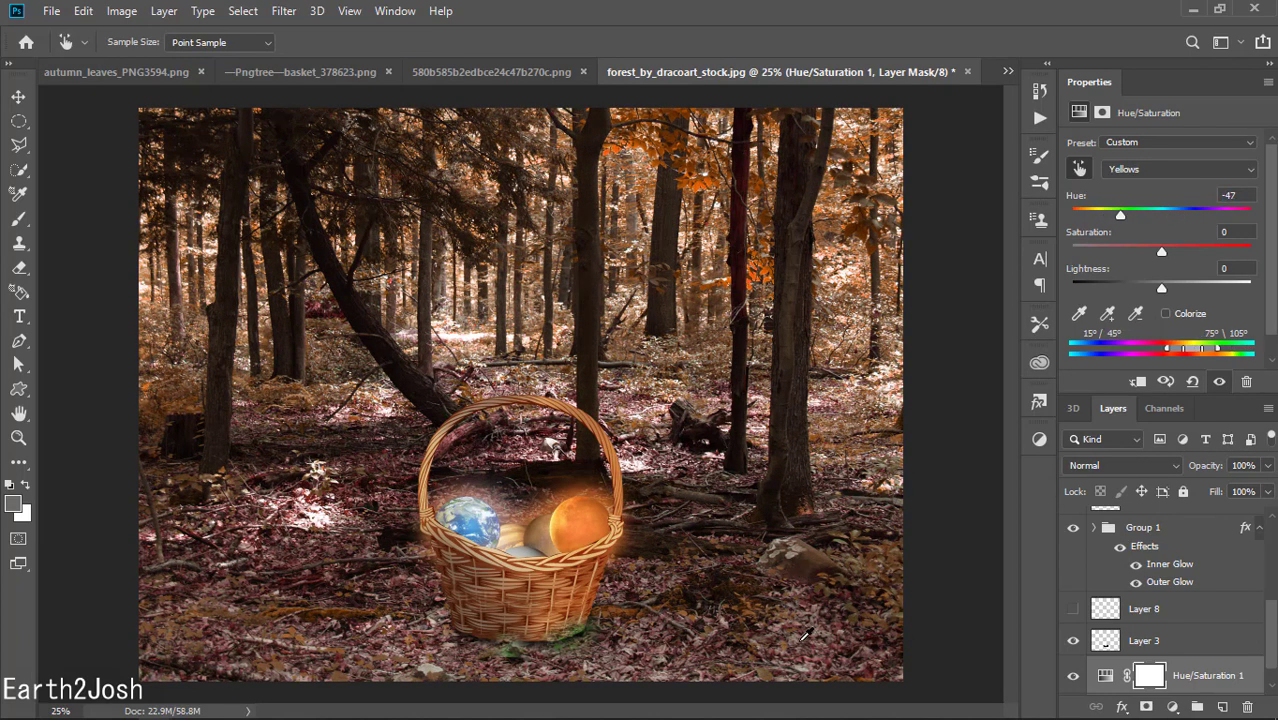
drag(803, 635, 806, 648)
Add a Brightness/Contrast adjustment layer from the adjustments menu
scroll(1160, 640, down, 1)
click(1200, 680)
key(b)
click(1172, 707)
Set the Brightness/Contrast 1 layer's Brightness to -87 to darken the forest
click(1150, 428)
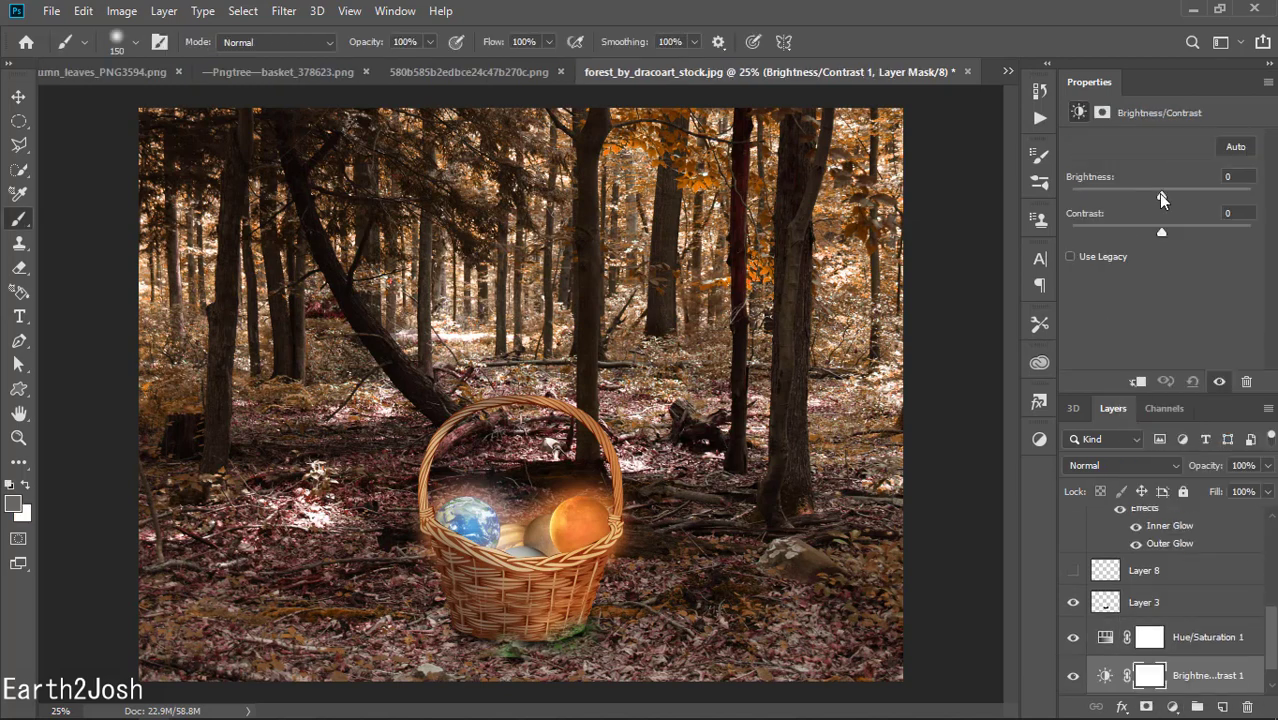
drag(1161, 198, 1109, 196)
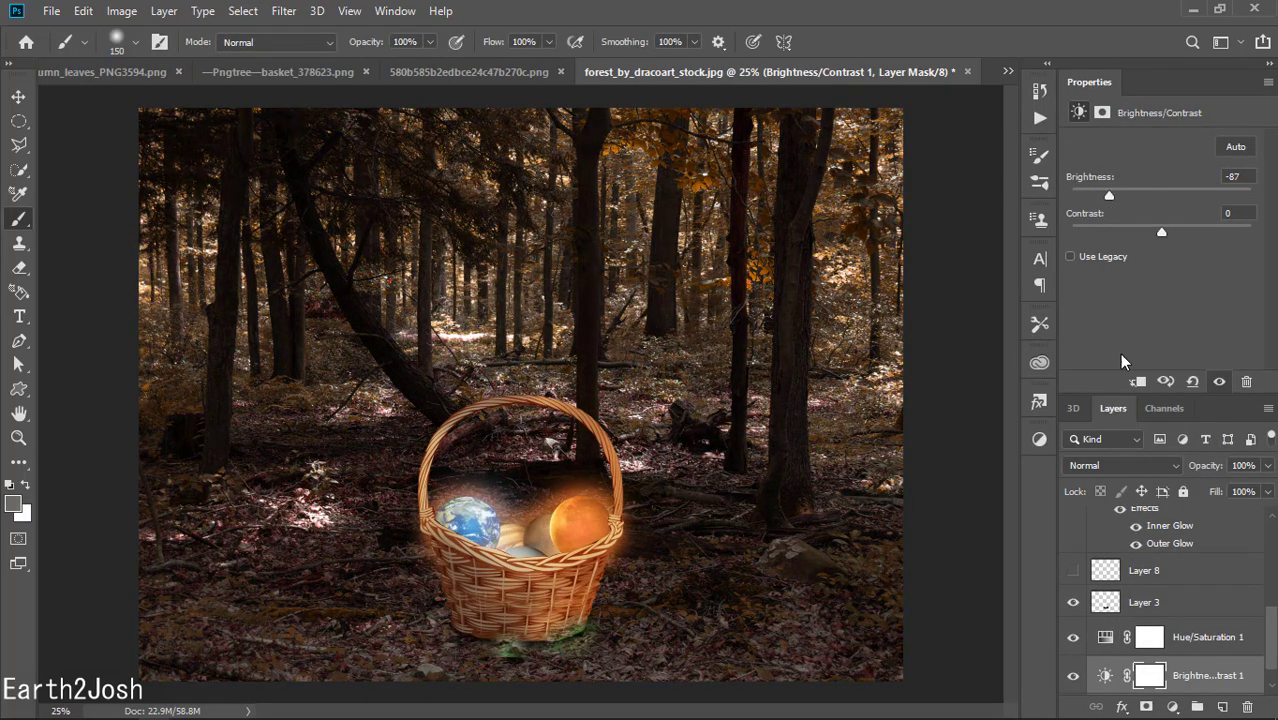
scroll(1190, 697, down, 1)
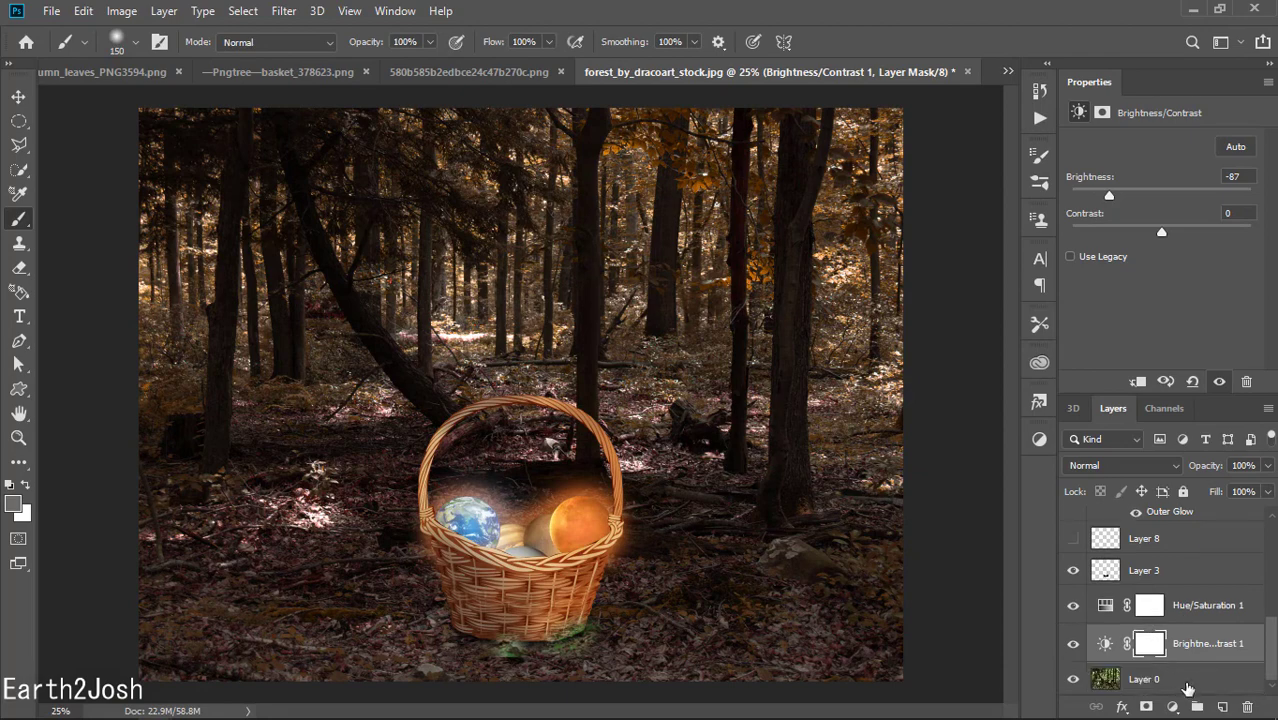
Apply Levels to basket Layer 1 with black input 41
key(v)
click(497, 637)
click(120, 10)
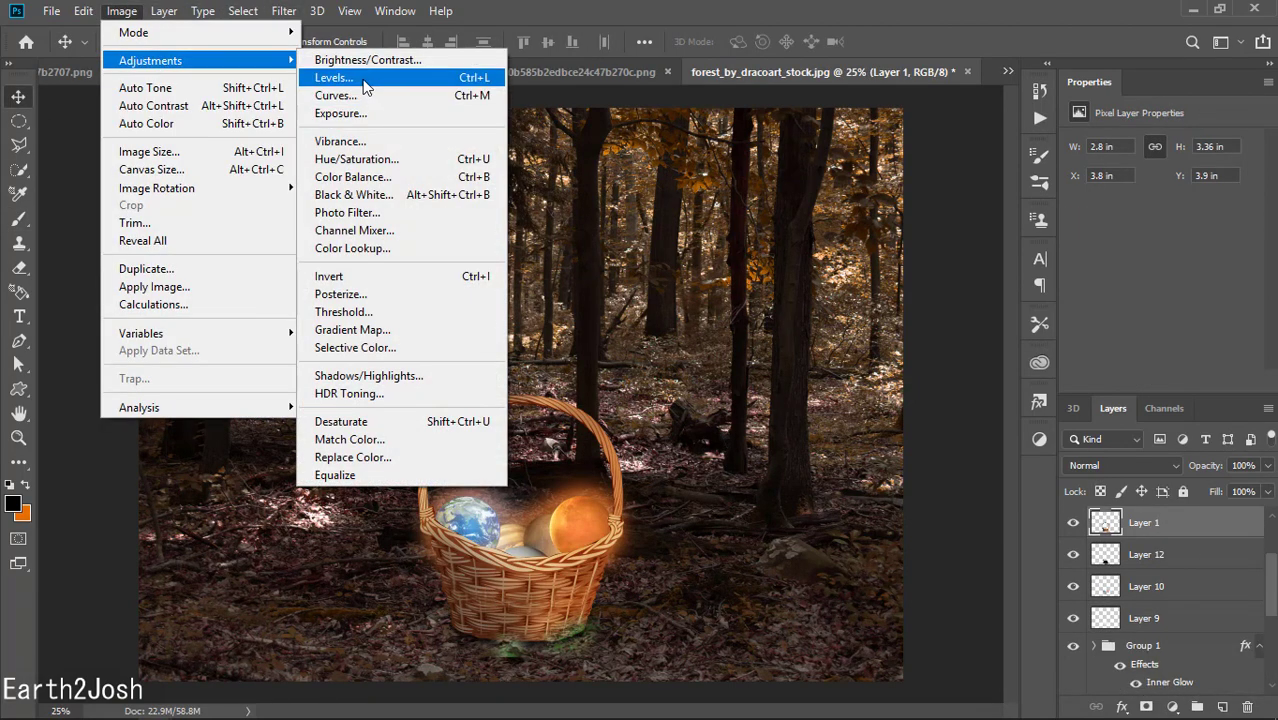
click(342, 80)
drag(886, 510, 1006, 511)
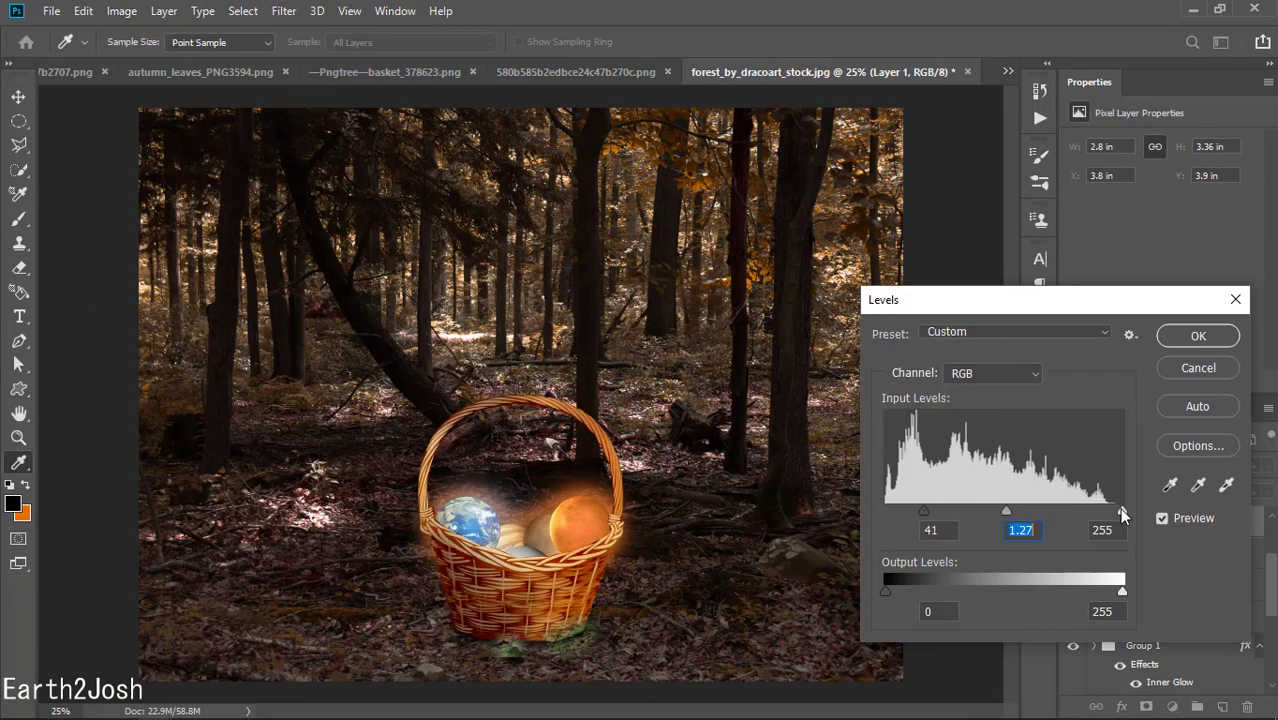
click(1198, 335)
Lower the basket layer's brightness to -47 with Brightness/Contrast
click(120, 10)
click(342, 58)
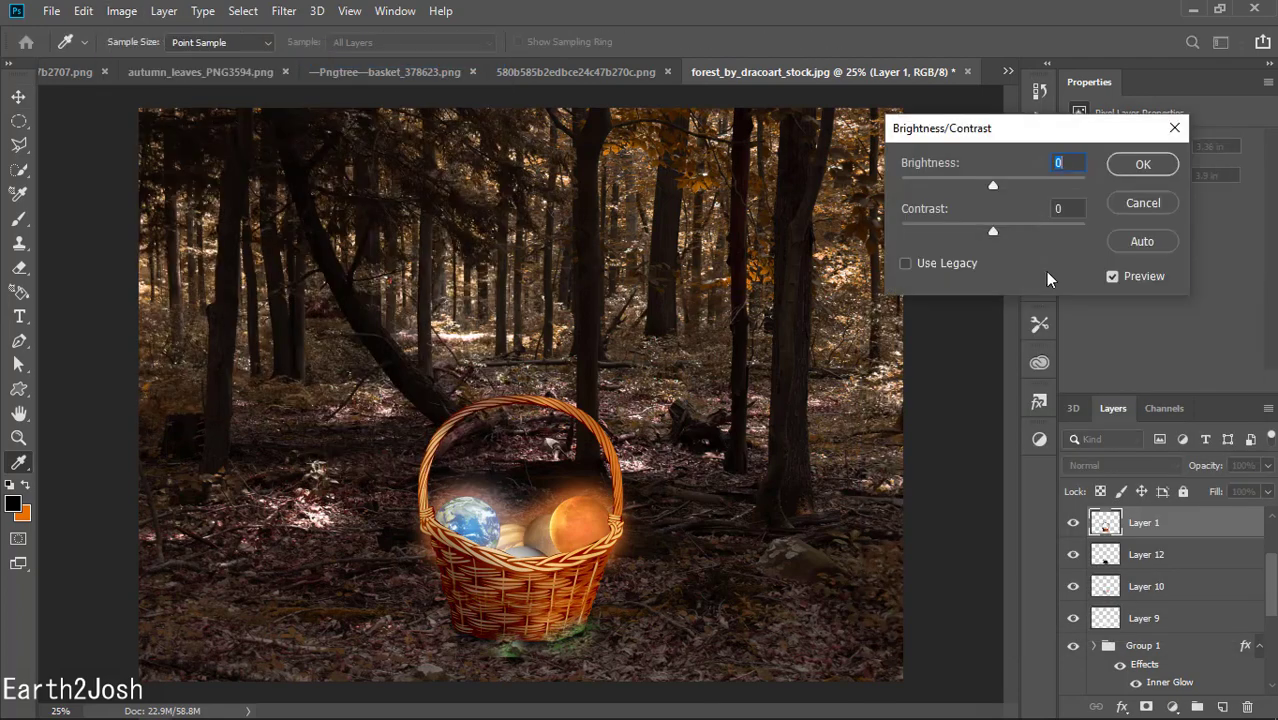
drag(993, 186, 965, 188)
click(1163, 164)
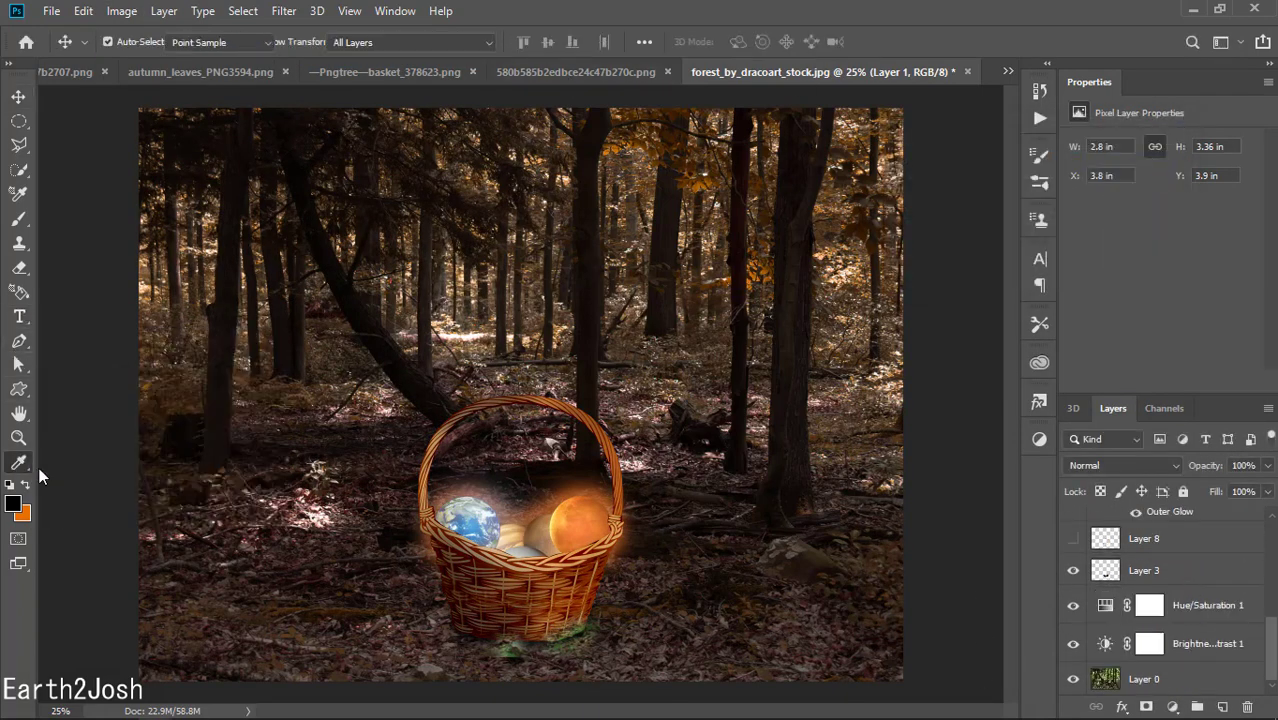
click(18, 462)
Add Layer 14 with a black-to-transparent gradient over the lower scene, placed above Layer 1
click(1222, 707)
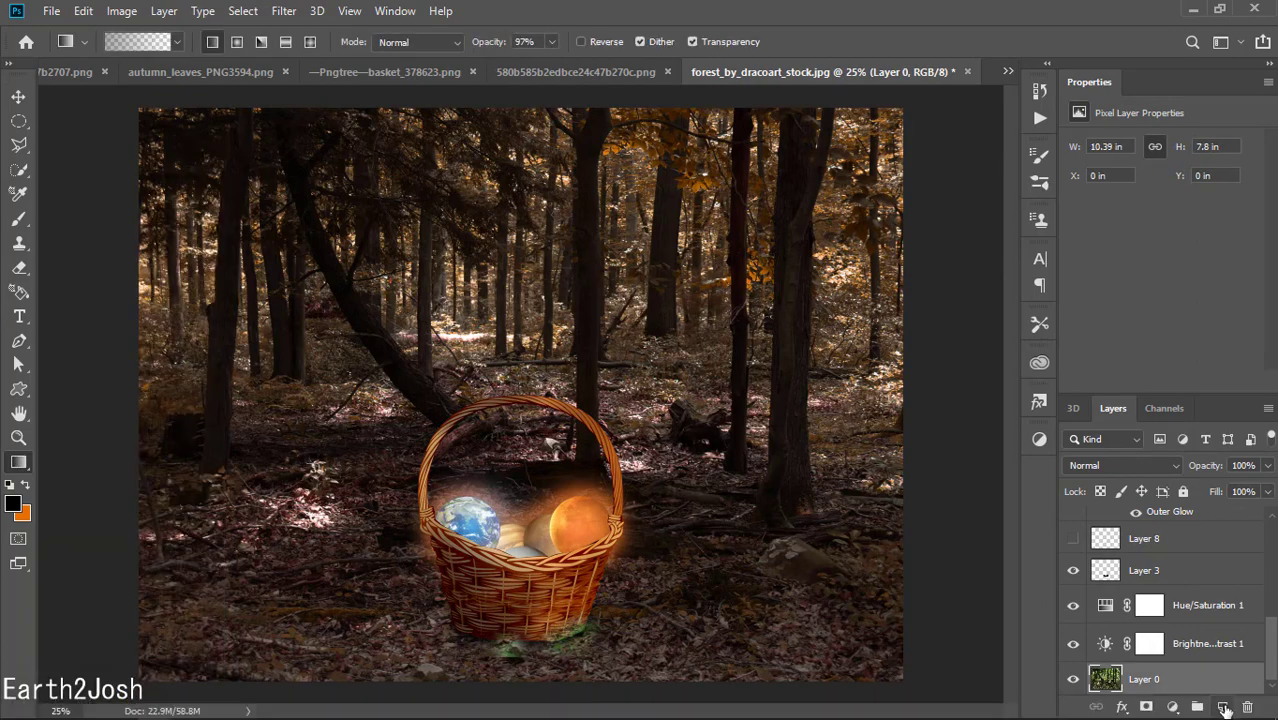
drag(514, 510, 530, 190)
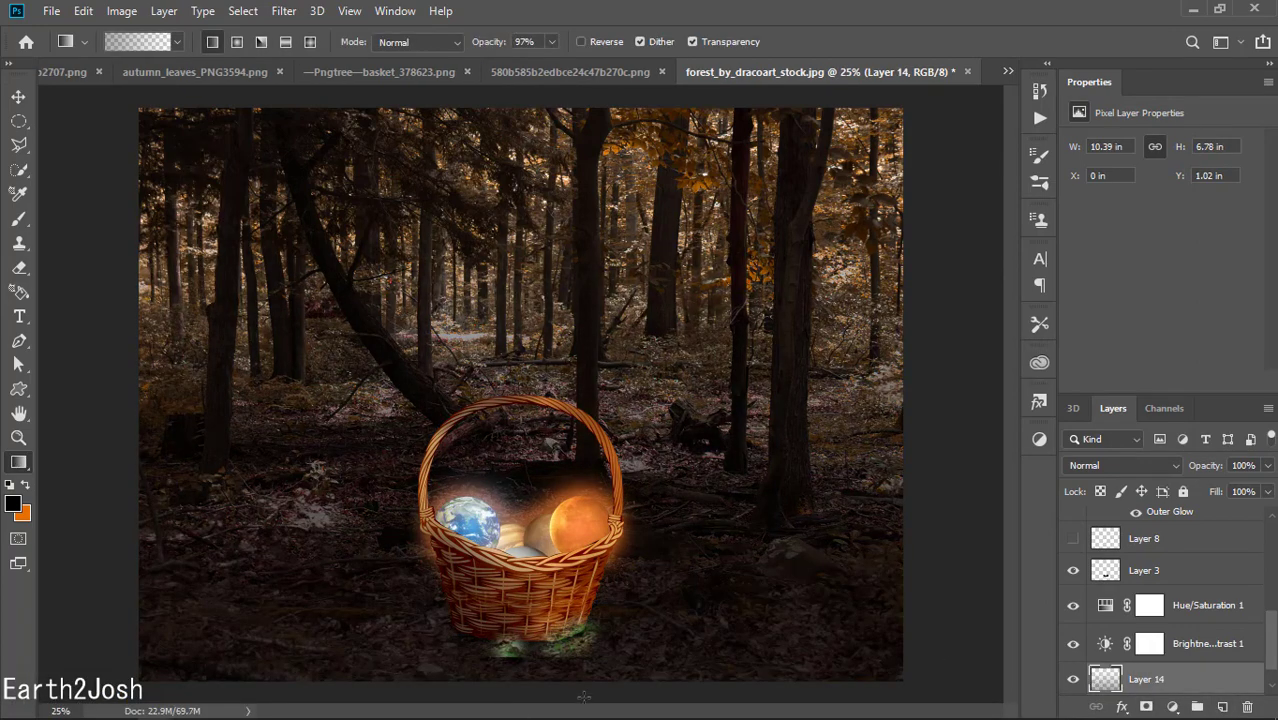
drag(1218, 685, 1193, 510)
scroll(1072, 621, up, 1)
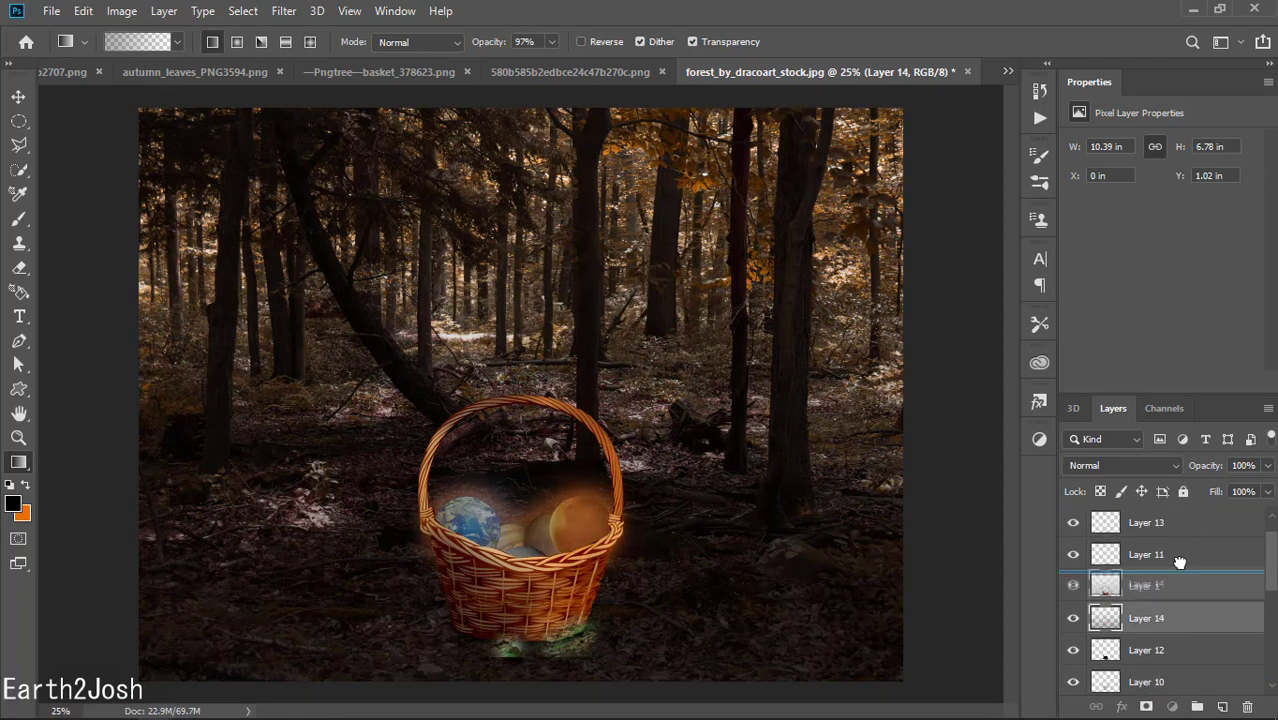
drag(1178, 564, 1178, 510)
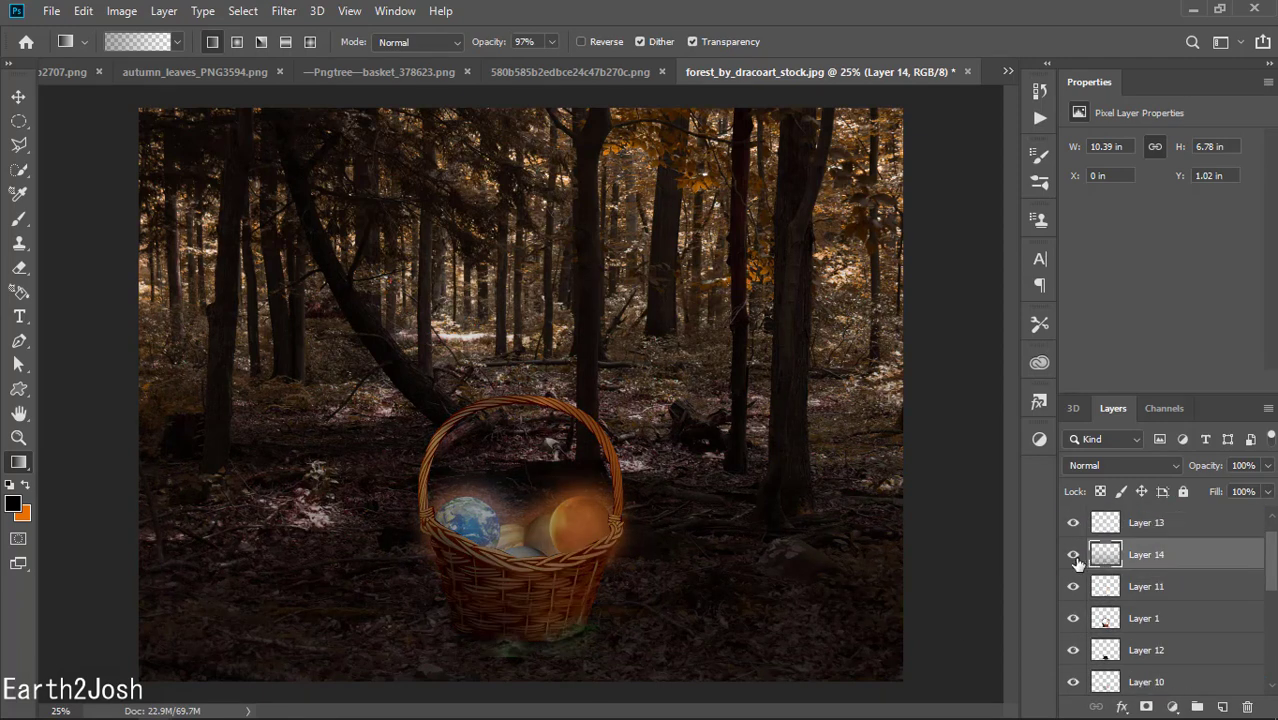
click(1074, 556)
click(1074, 556)
click(1074, 587)
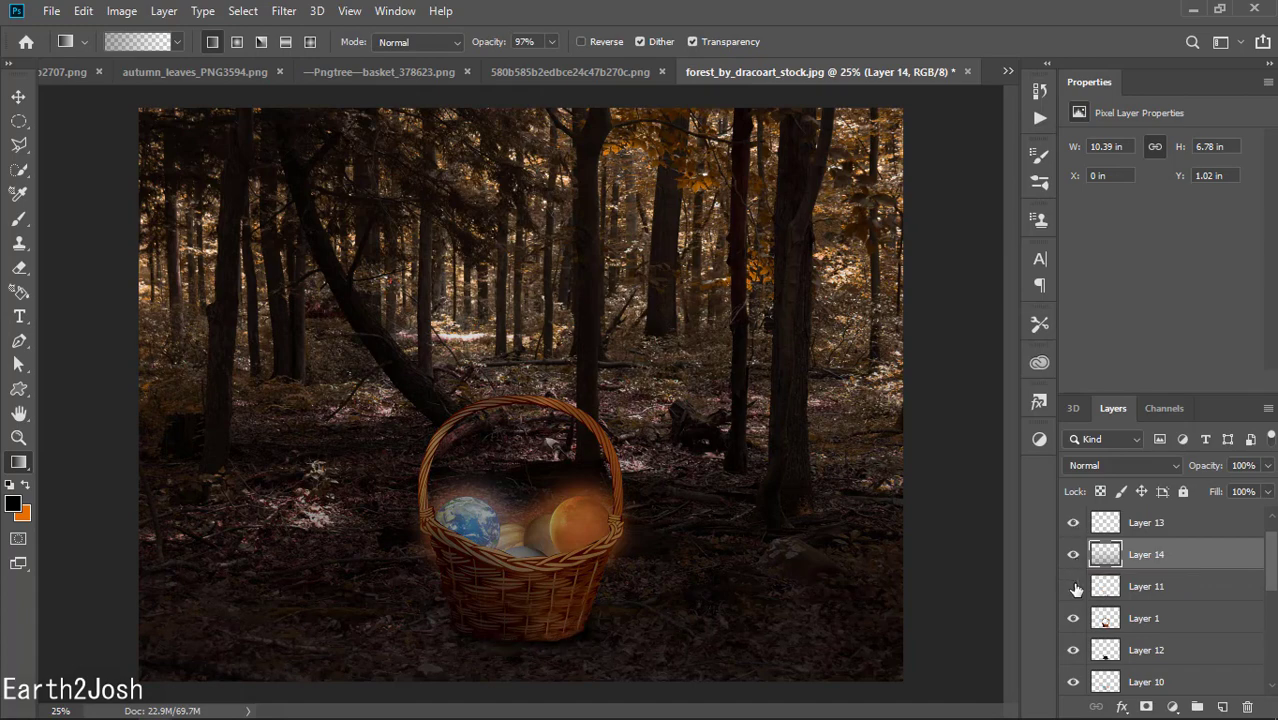
click(1074, 587)
Darken Layer 11's glow under the basket to brightness -34 and shift its hue
click(1150, 587)
click(121, 11)
click(365, 54)
drag(993, 187, 949, 187)
click(1170, 166)
key(g)
click(121, 11)
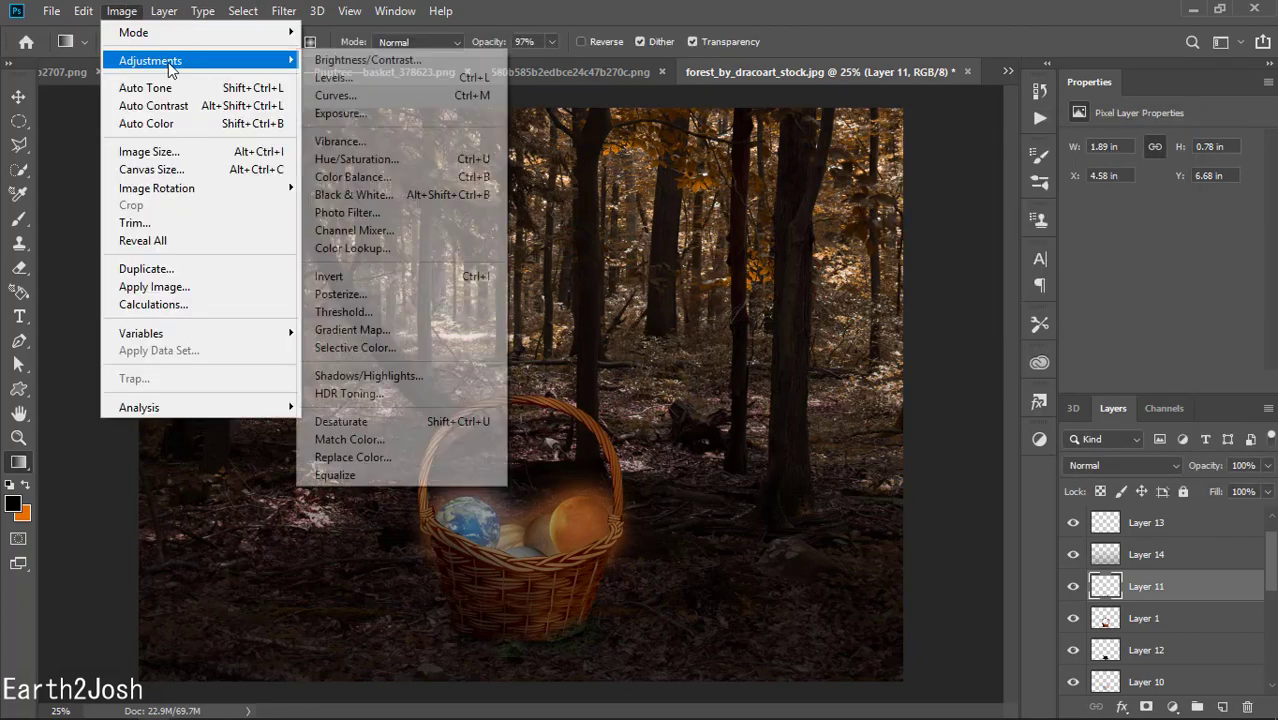
click(356, 159)
drag(794, 251, 755, 250)
key(Return)
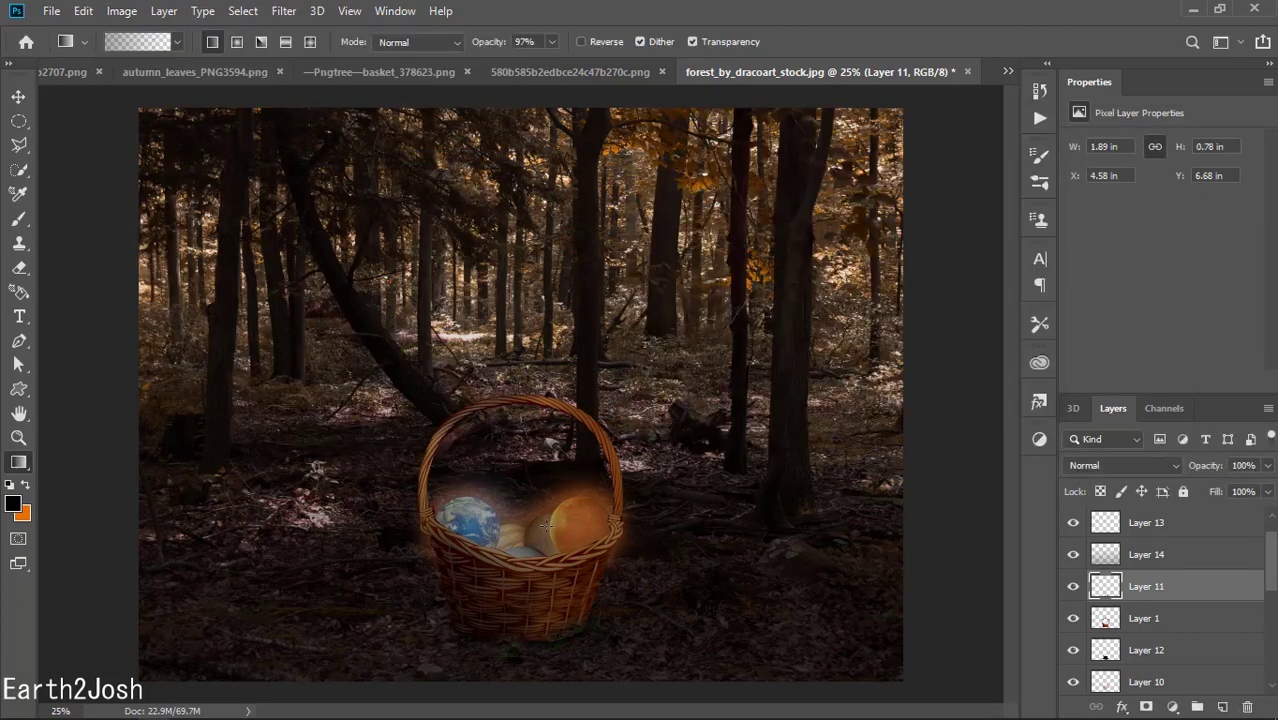
Apply Levels to basket Layer 1 with white input 165 and midtones 1.05
click(1197, 624)
click(121, 11)
click(365, 76)
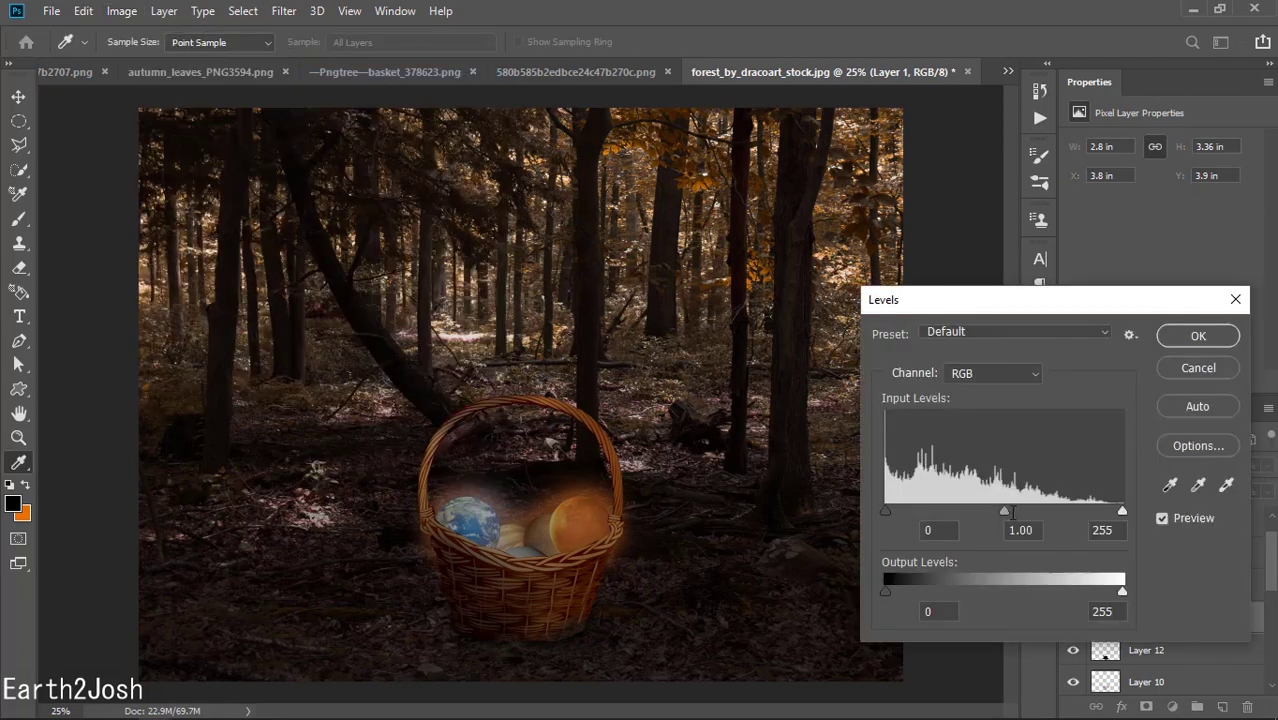
drag(1003, 511, 999, 511)
drag(1096, 515, 1040, 515)
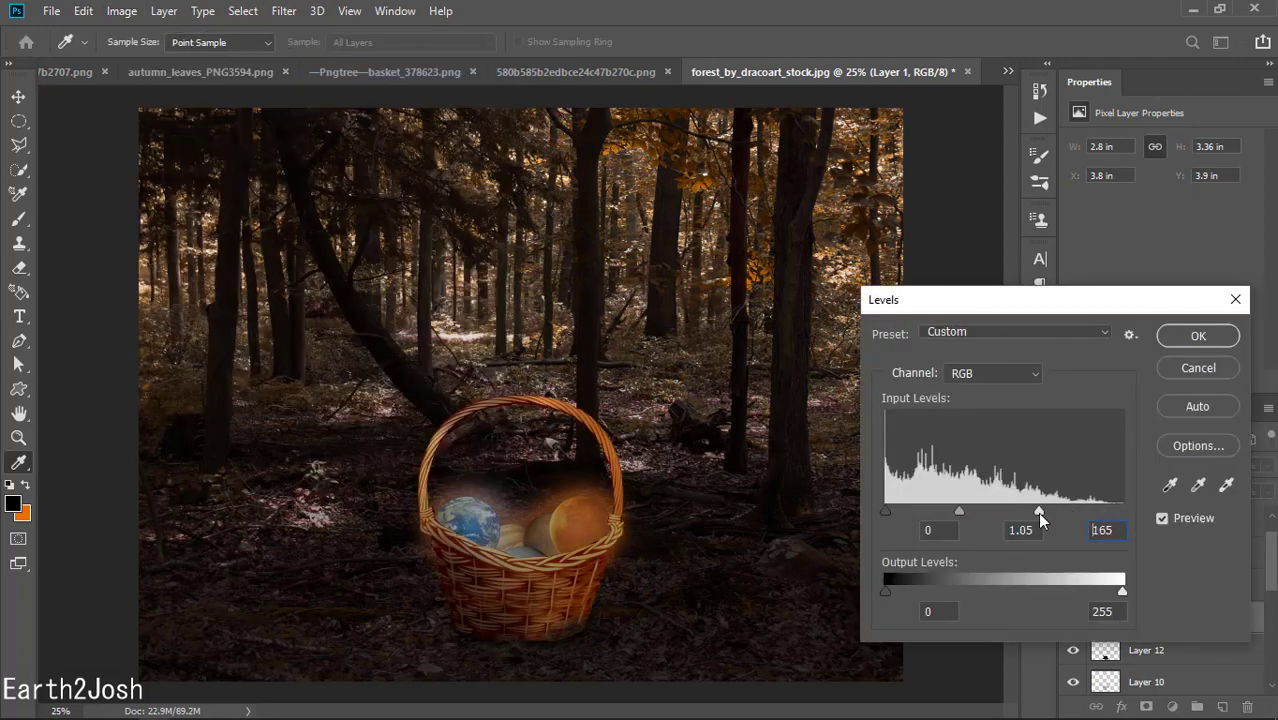
key(Return)
key(g)
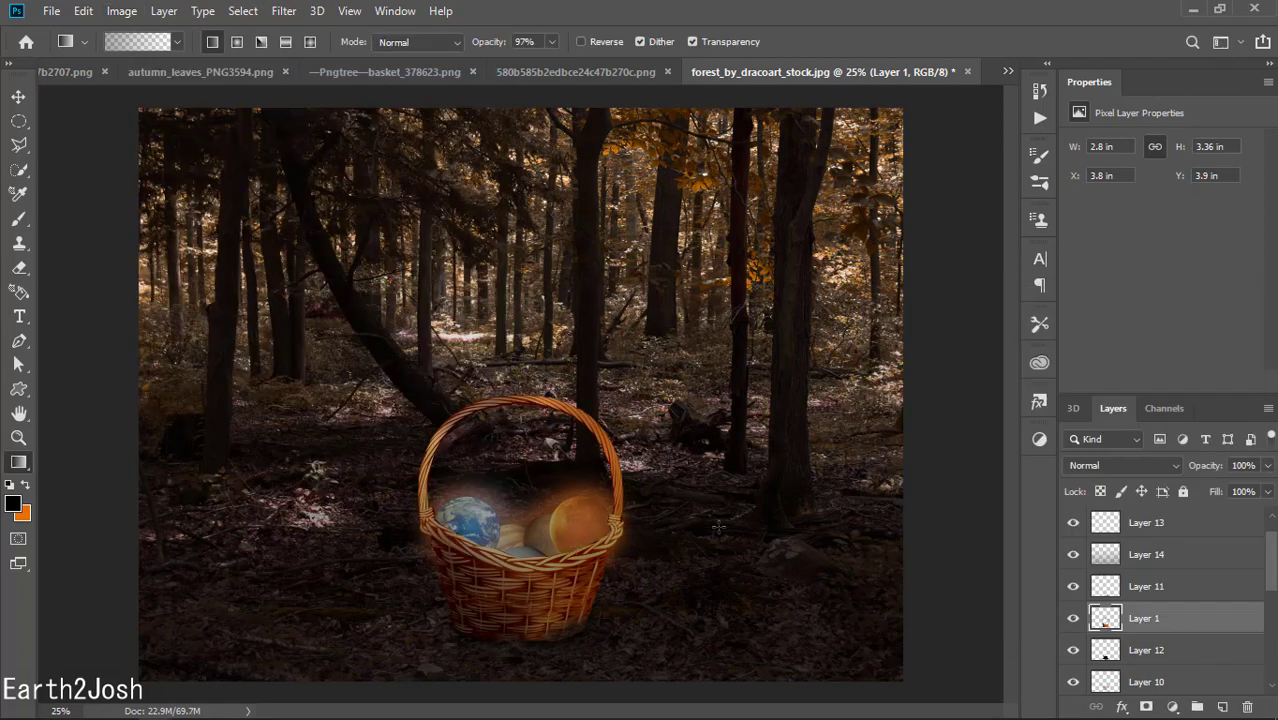
scroll(1160, 600, down, 5)
scroll(1160, 600, down, 2)
click(1144, 679)
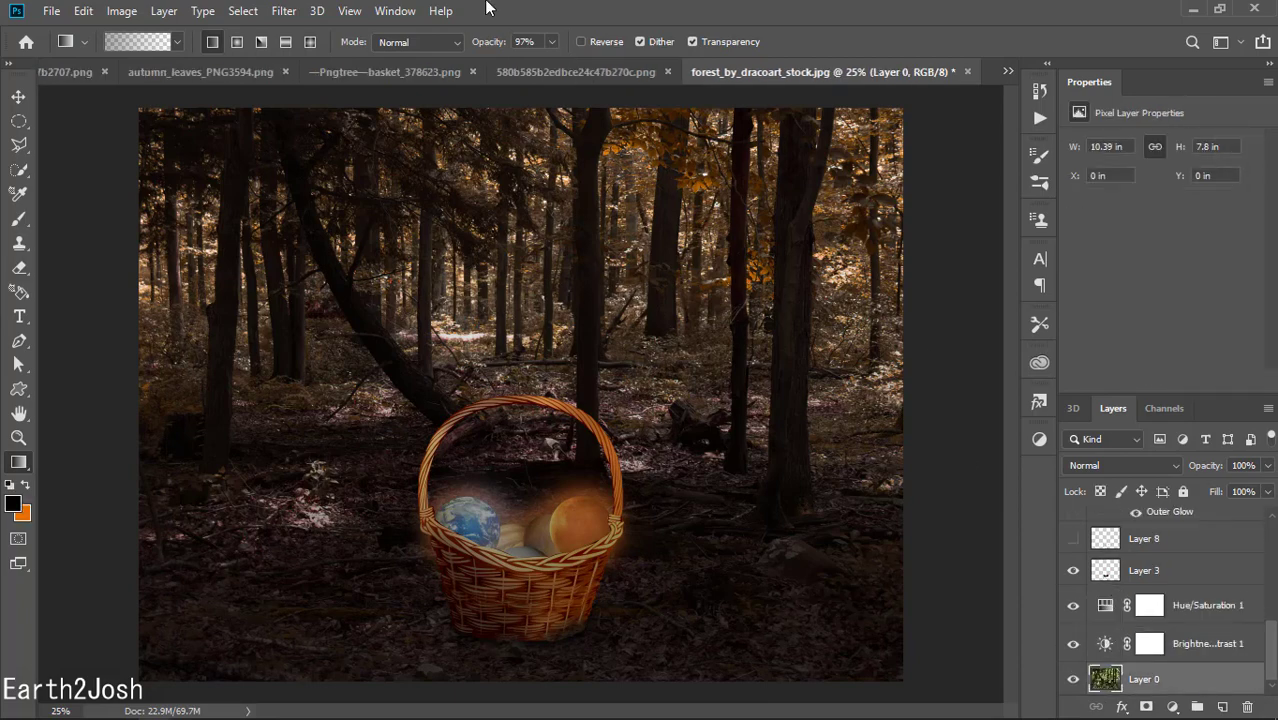
Bring the maple leaf from autumn_leaves into the forest and scale it down to a small leaf
click(200, 72)
key(v)
mouse_move(599, 357)
mouse_down()
mouse_move(1192, 680)
mouse_move(1170, 540)
mouse_up()
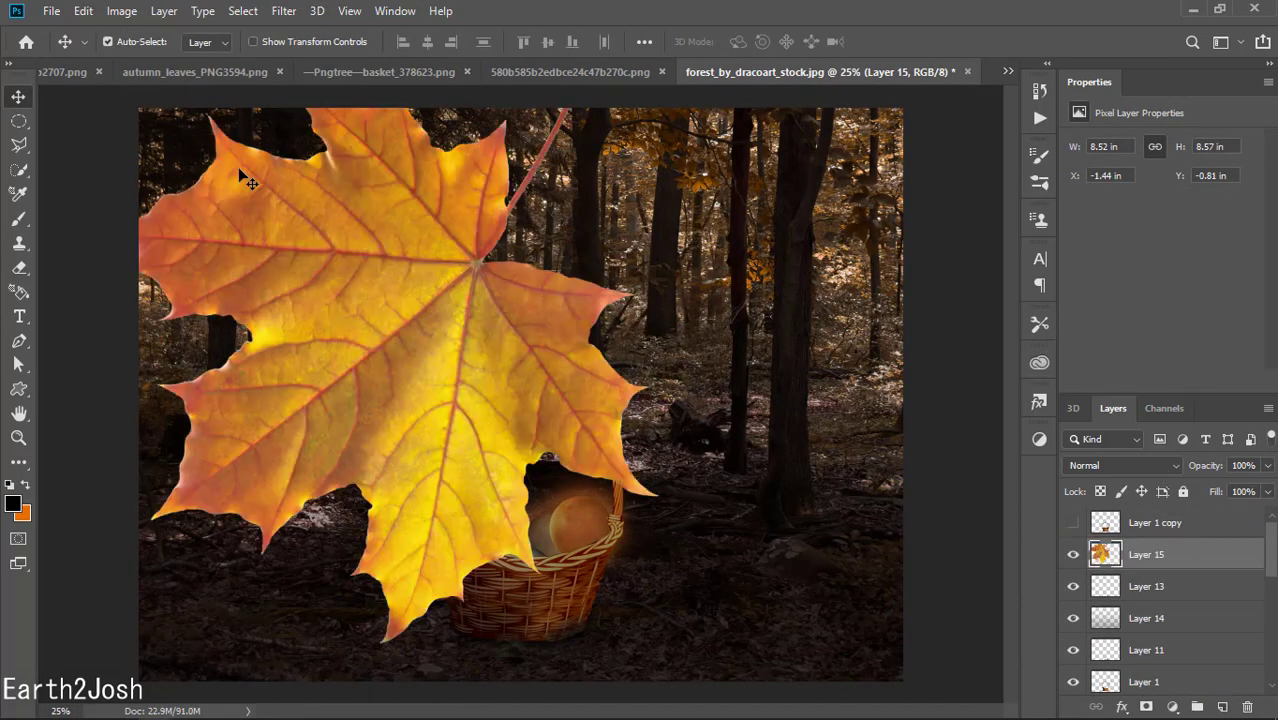
drag(396, 185, 441, 301)
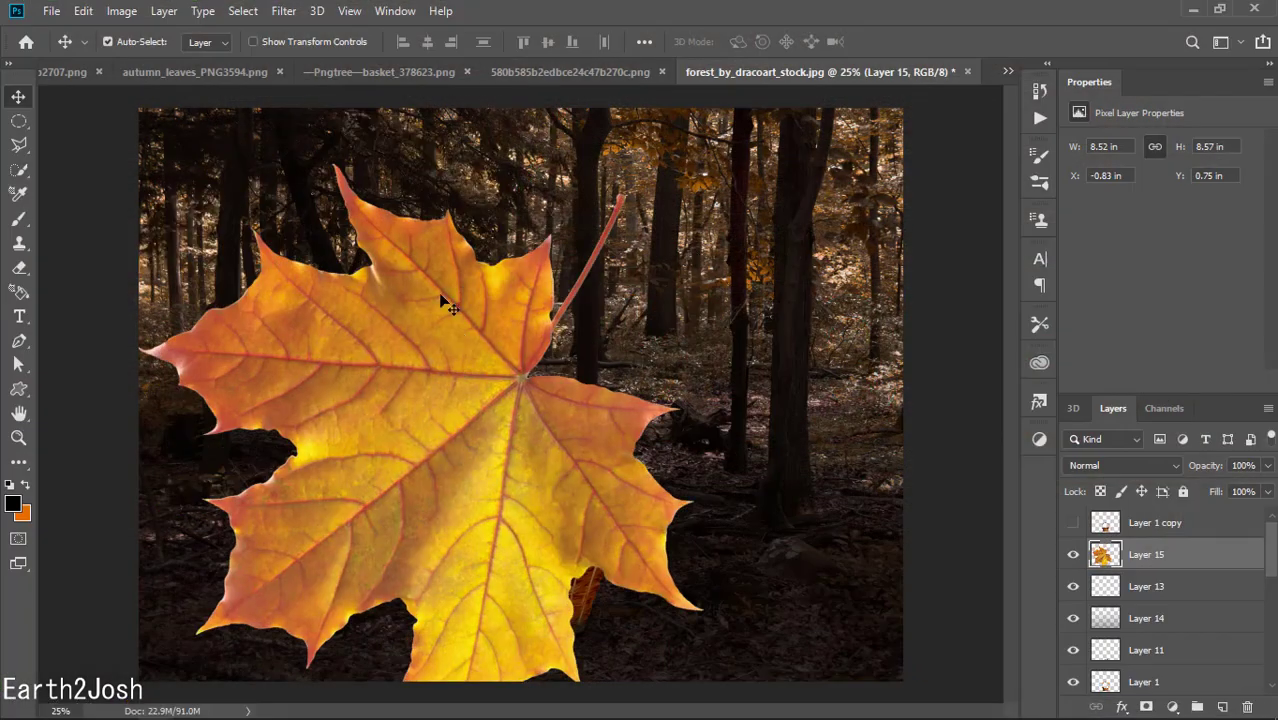
key(ctrl+t)
drag(162, 205, 507, 550)
drag(650, 640, 357, 238)
mouse_move(485, 428)
mouse_down()
mouse_move(378, 333)
mouse_move(300, 228)
mouse_move(348, 365)
mouse_move(245, 427)
mouse_move(498, 460)
mouse_move(679, 513)
mouse_move(835, 196)
mouse_move(483, 195)
mouse_move(540, 280)
mouse_up()
key(Return)
Scatter duplicate leaves around the scene, with an enlarged one lower right and one on the basket handle
mouse_move(679, 513)
mouse_down()
mouse_move(813, 557)
mouse_move(888, 490)
mouse_up()
key(ctrl+t)
key(Return)
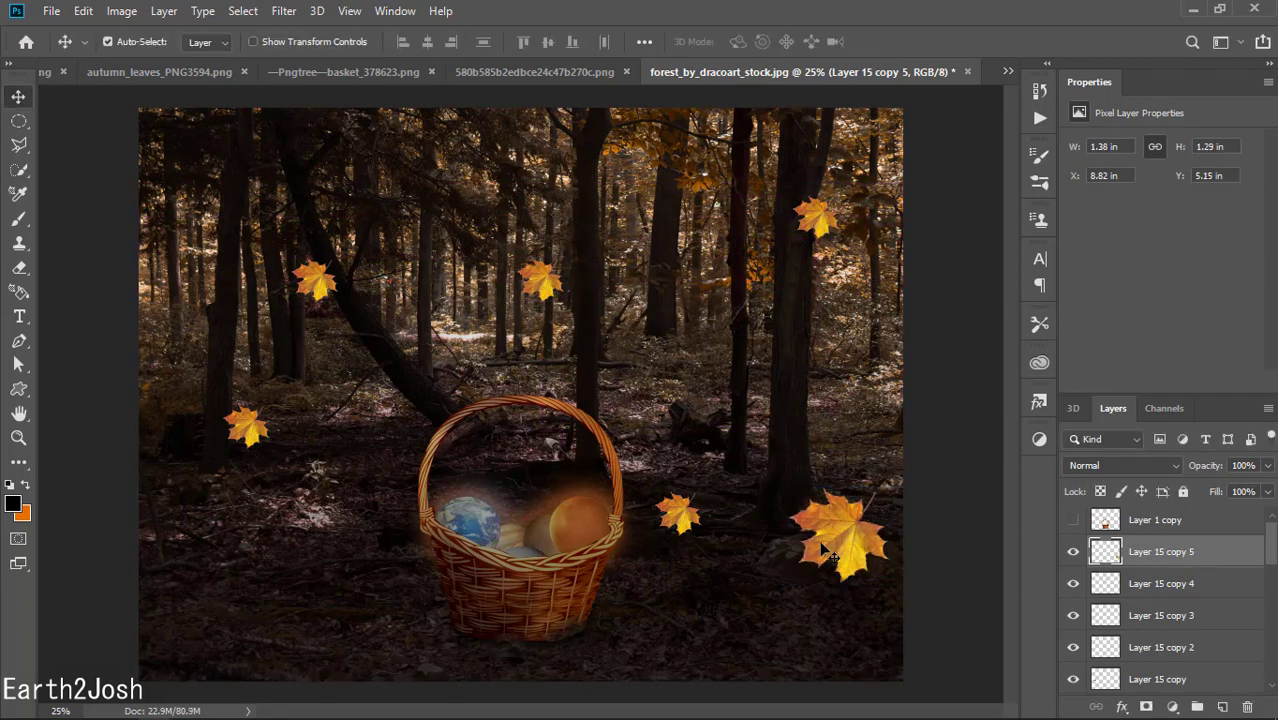
mouse_move(822, 548)
mouse_down()
mouse_move(272, 585)
mouse_move(415, 407)
mouse_move(473, 409)
mouse_up()
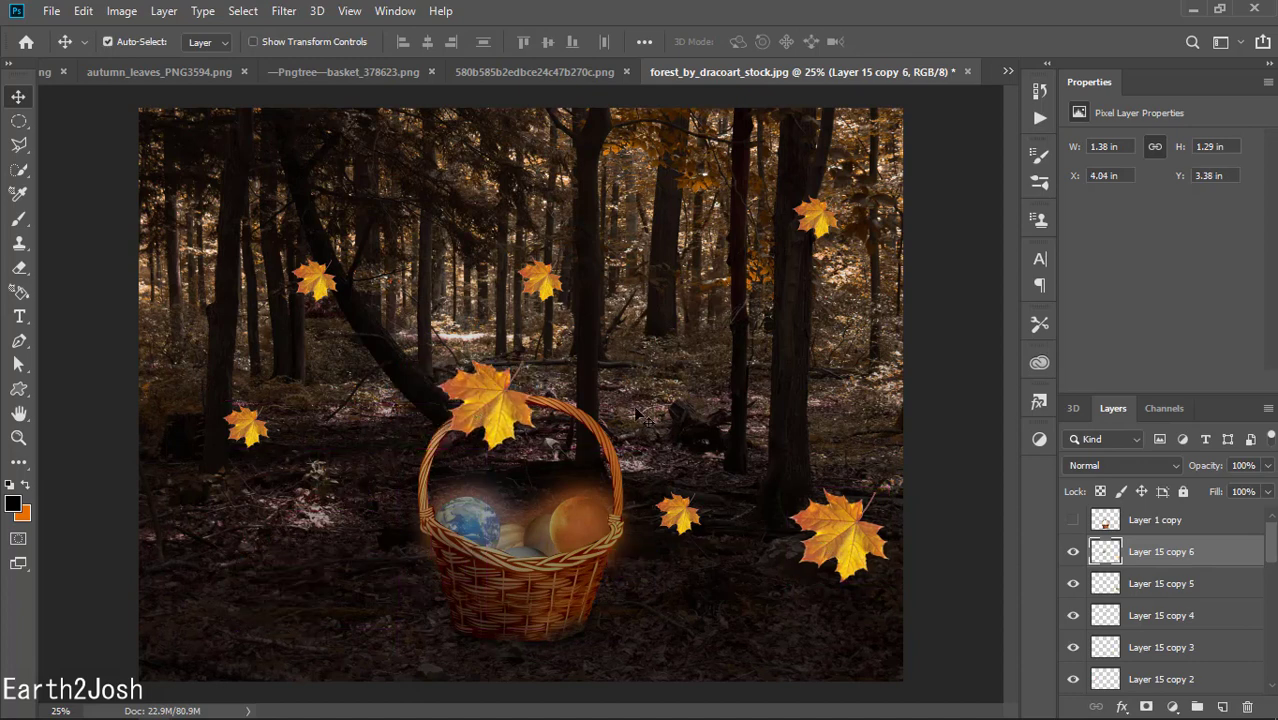
drag(247, 427, 200, 462)
drag(314, 280, 248, 194)
drag(540, 280, 505, 240)
drag(206, 461, 228, 392)
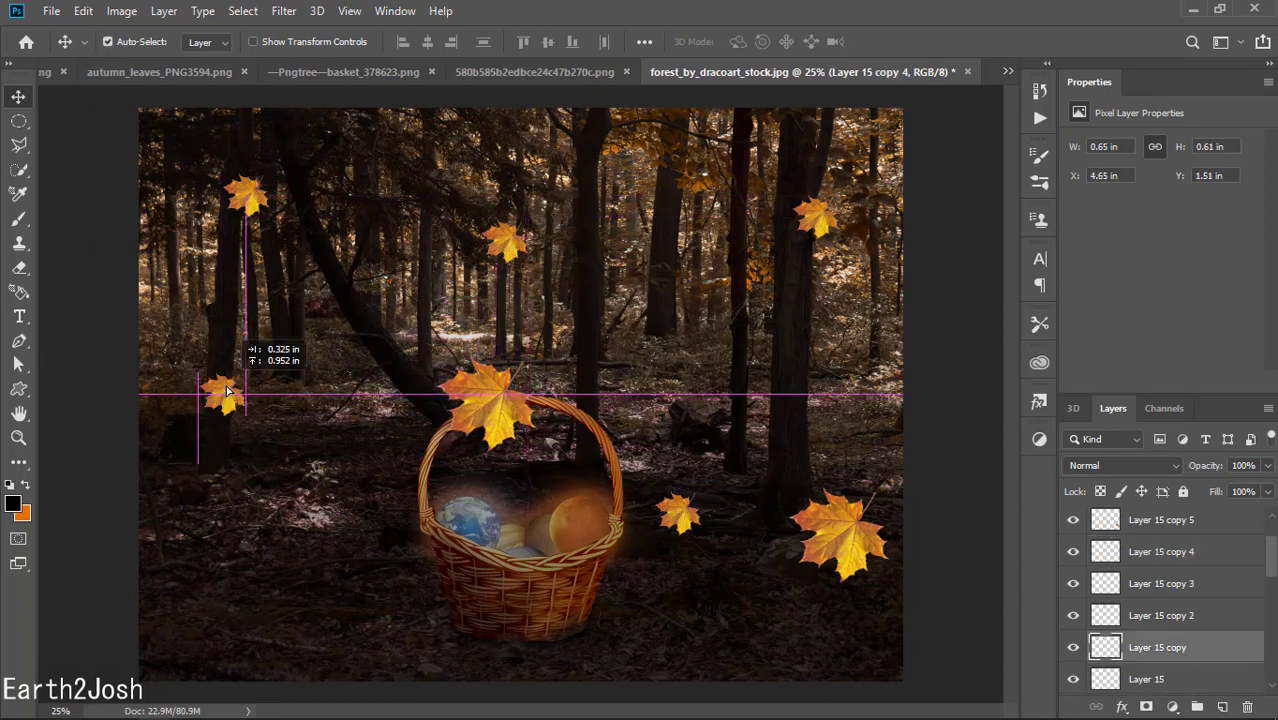
drag(245, 197, 245, 185)
drag(505, 242, 528, 242)
mouse_move(818, 215)
mouse_down()
mouse_move(818, 180)
mouse_move(818, 196)
mouse_up()
drag(678, 515, 713, 453)
Add another, smaller leaf duplicate toward the left side
mouse_move(838, 535)
mouse_down()
mouse_move(805, 583)
mouse_move(231, 551)
mouse_up()
key(ctrl+t)
drag(271, 613, 290, 580)
key(Return)
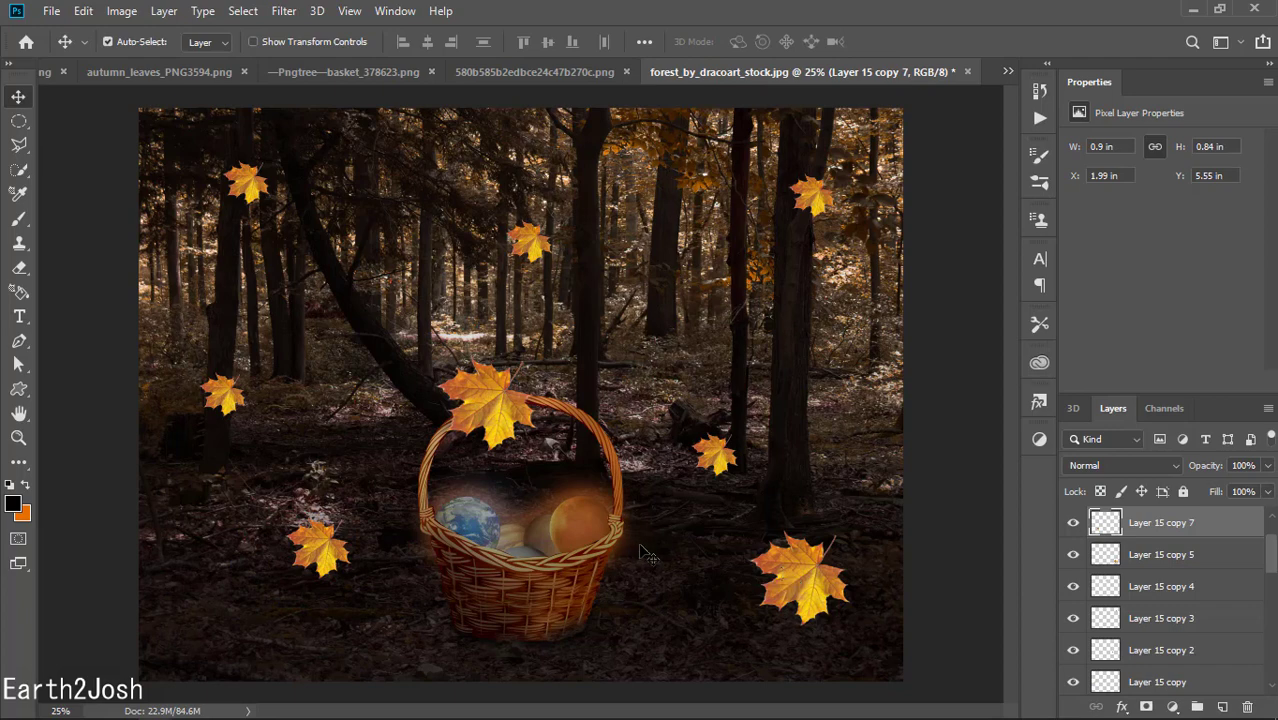
Apply a Motion Blur to the first leaf layer
click(283, 10)
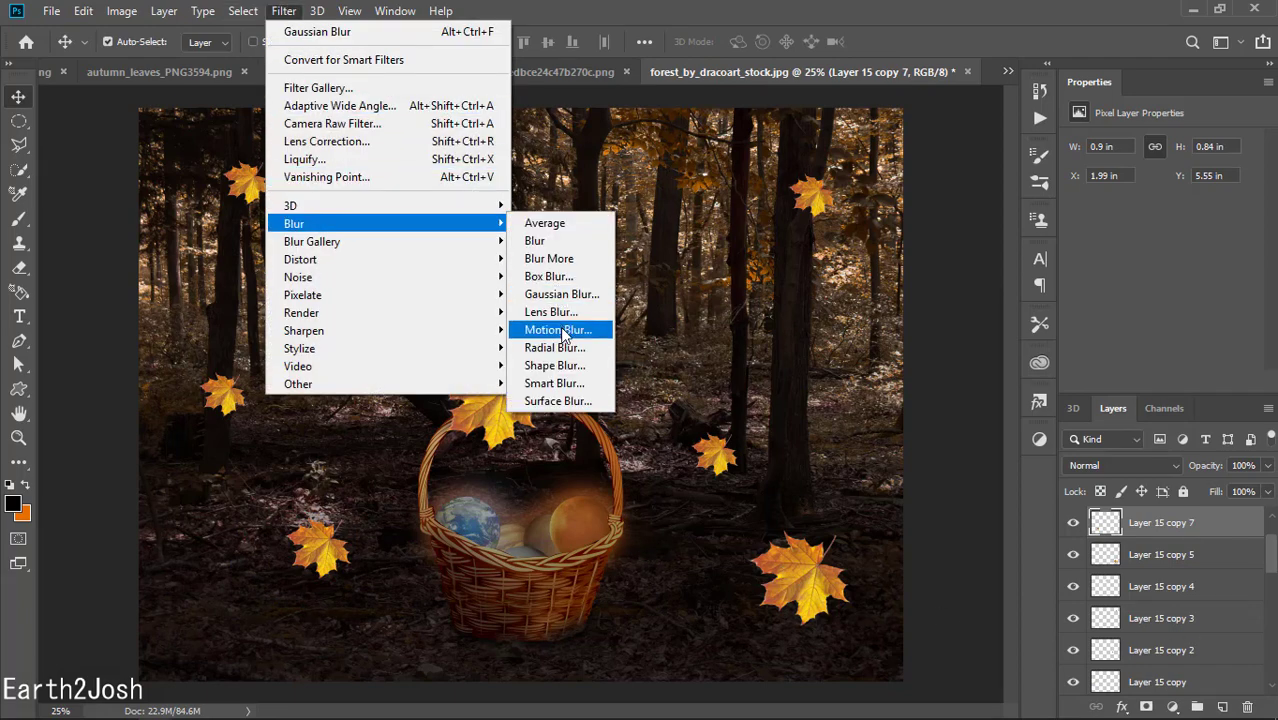
click(565, 328)
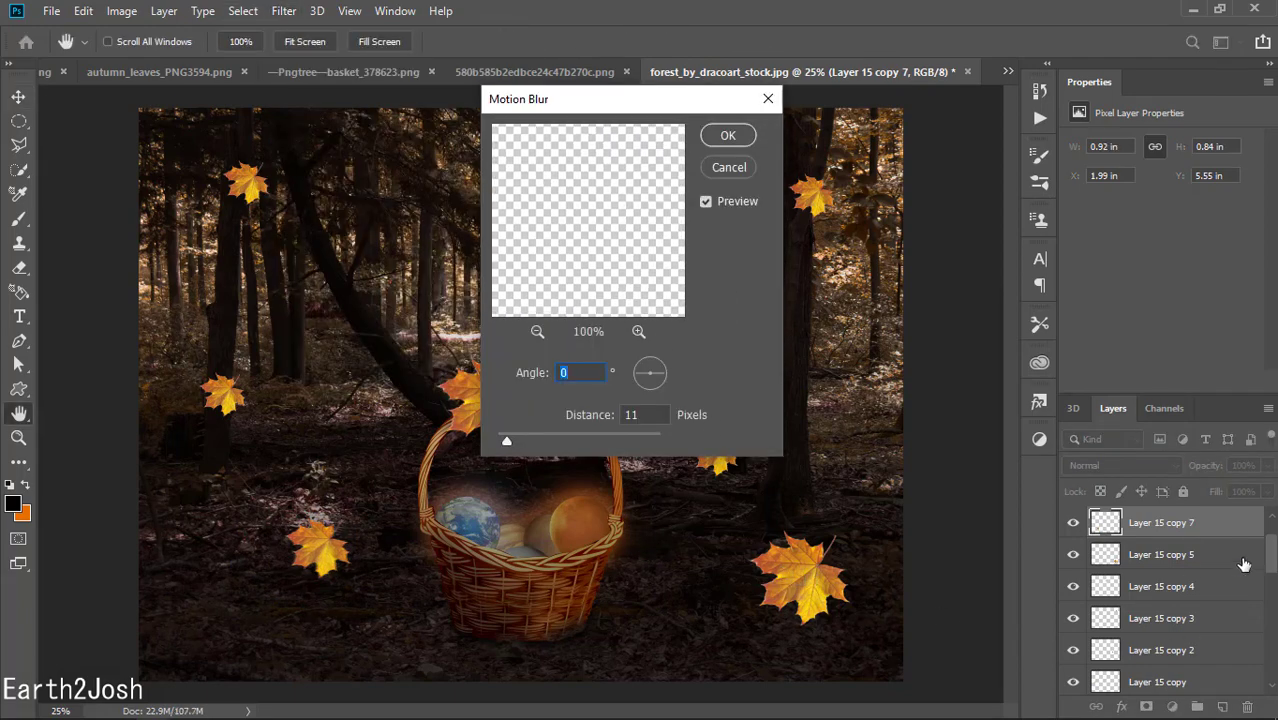
click(321, 556)
drag(519, 444, 529, 441)
key(Return)
Motion-blur the lower-right leaf and the leaf above the basket, distance 64
click(805, 590)
click(283, 10)
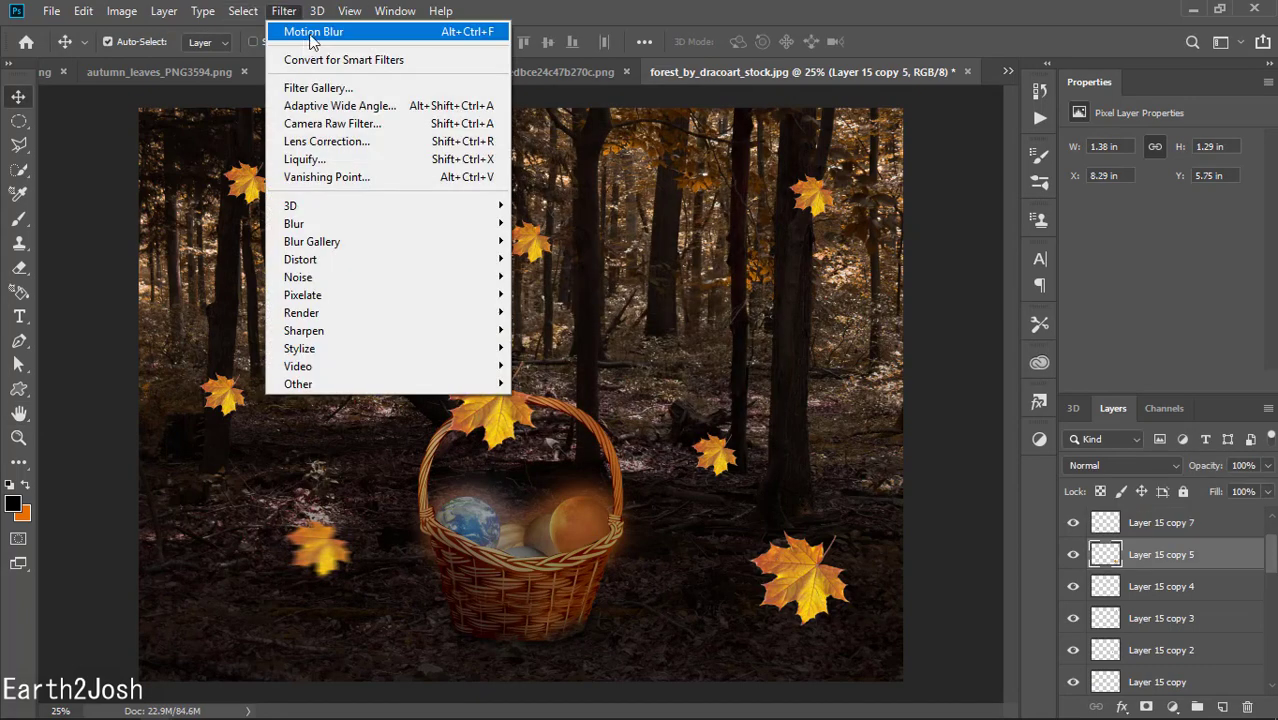
click(302, 34)
click(496, 402)
click(283, 10)
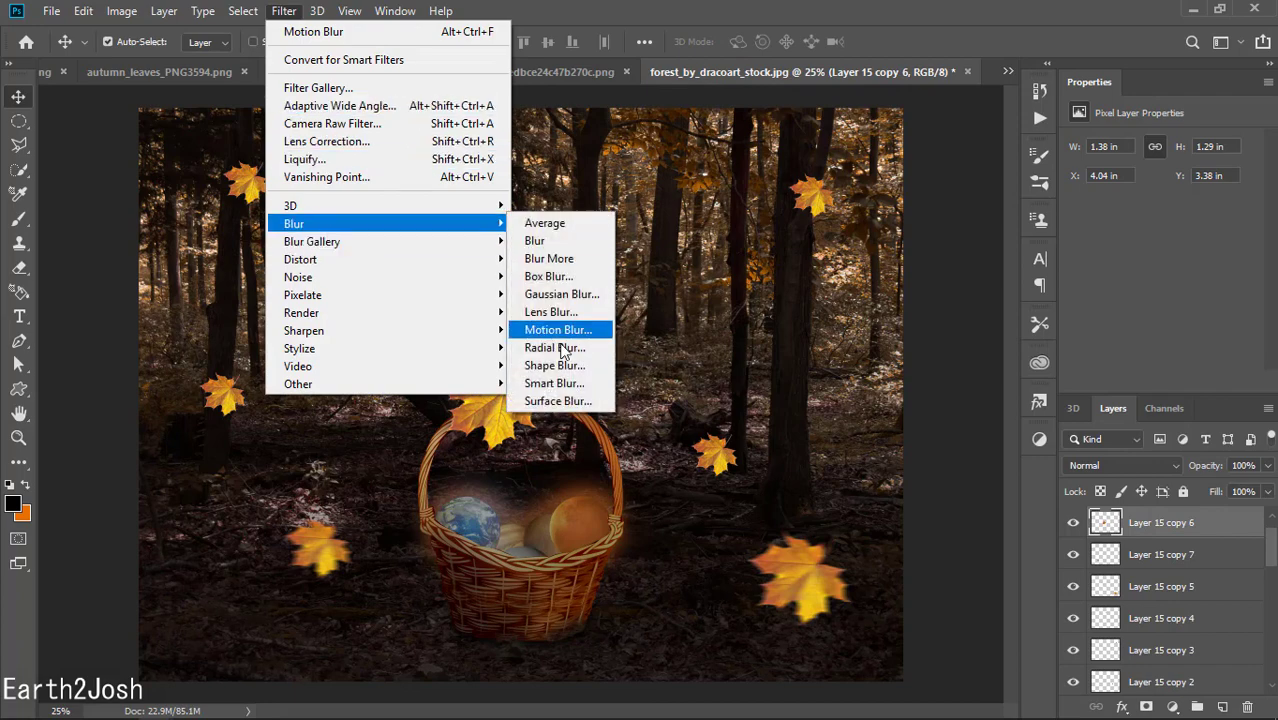
click(585, 325)
drag(528, 442, 545, 441)
click(730, 136)
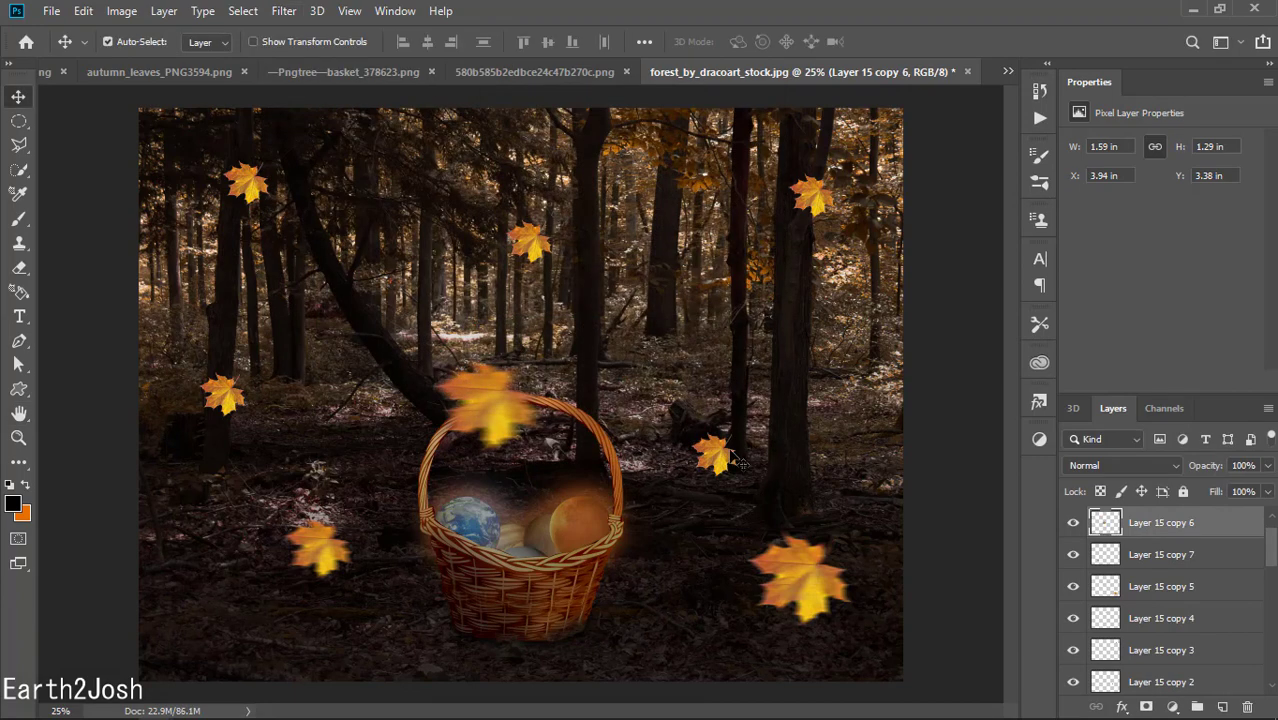
Apply a Gaussian Blur to the top-right leaf and another leaf
click(830, 192)
click(288, 10)
click(560, 310)
click(1075, 198)
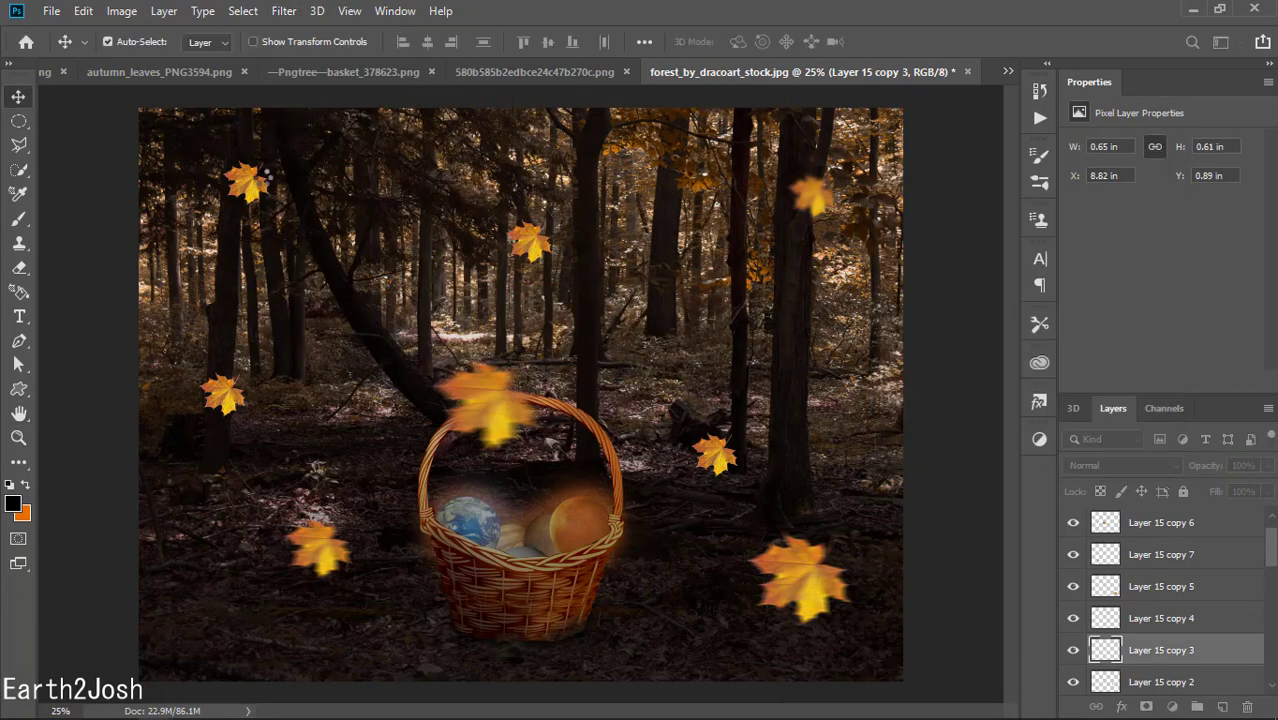
click(284, 10)
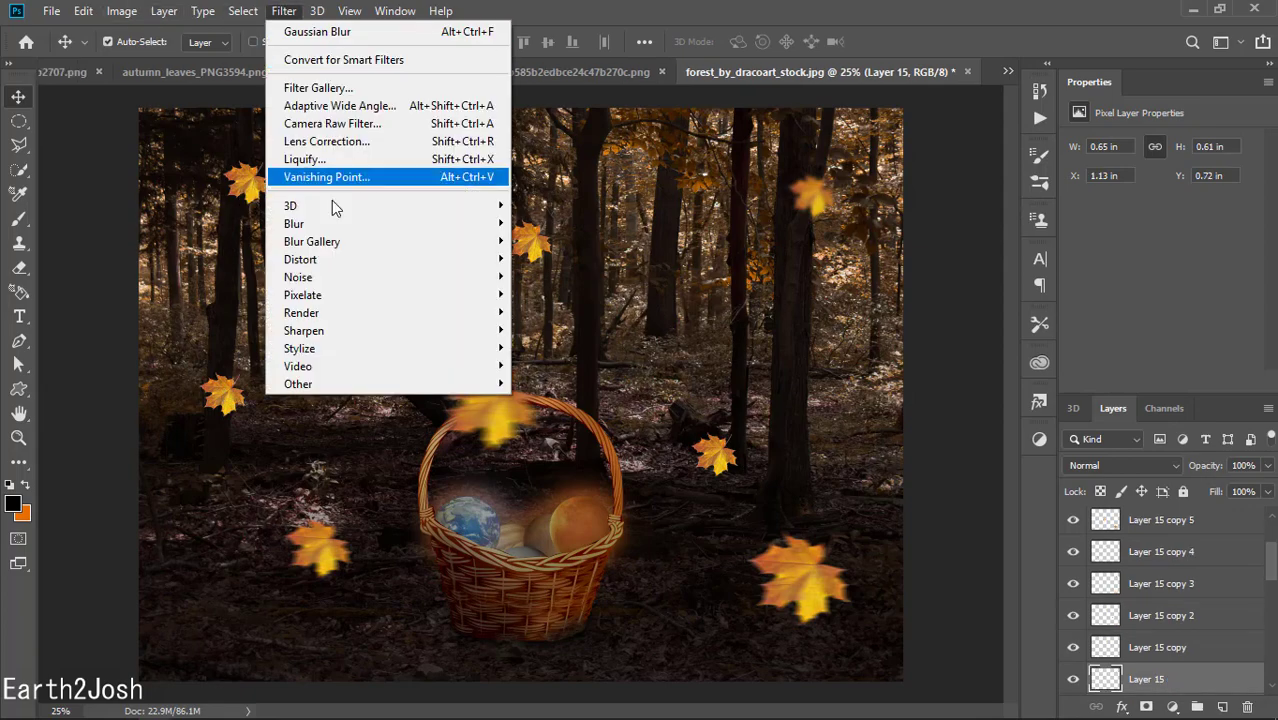
click(588, 312)
key(Escape)
click(284, 10)
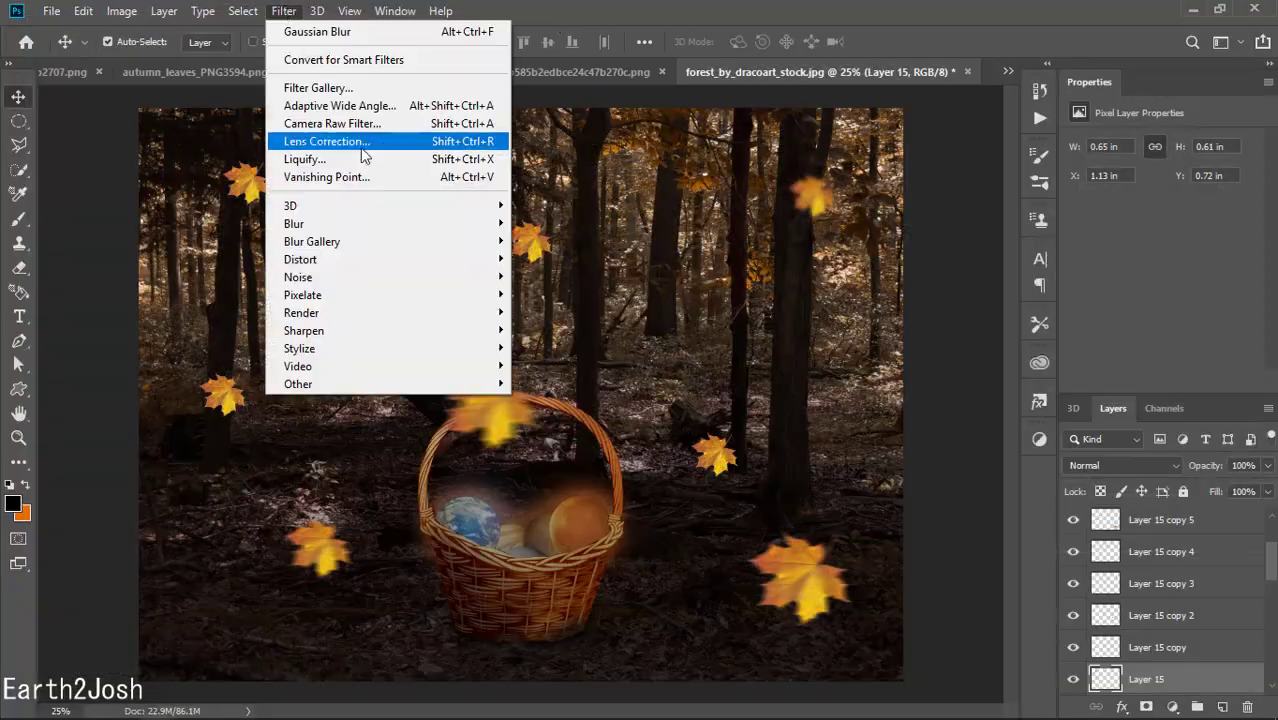
click(550, 234)
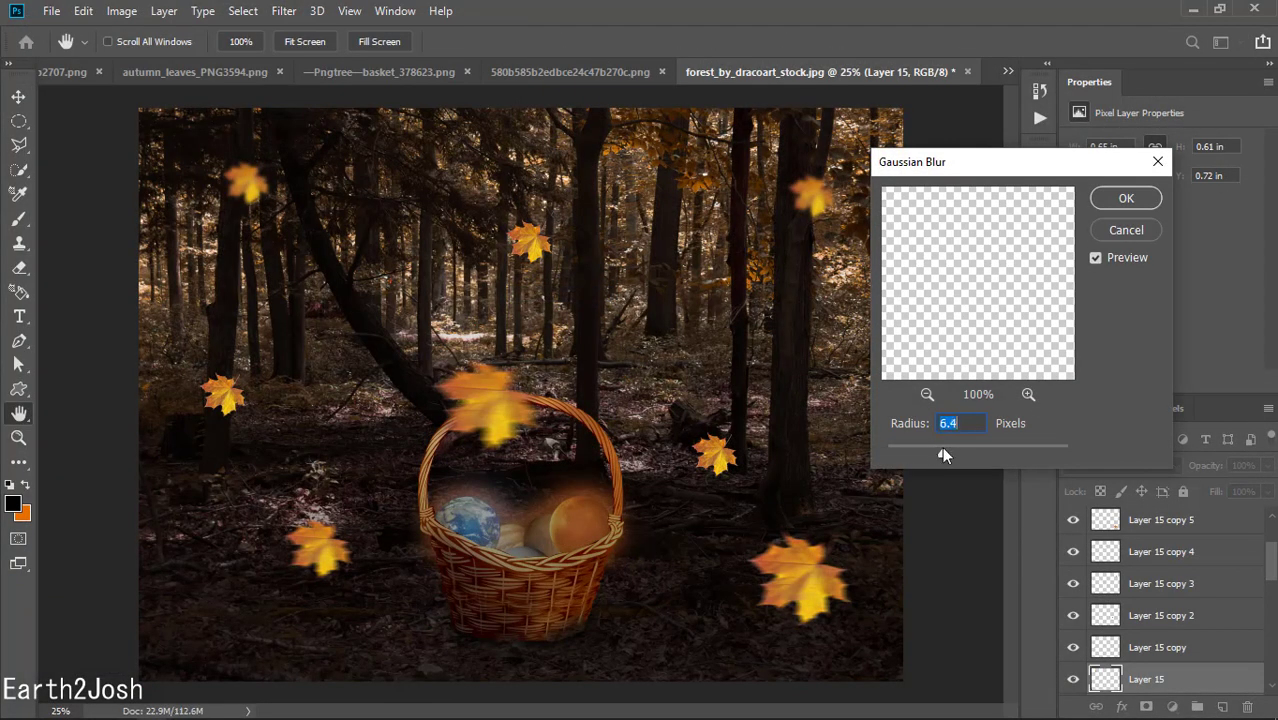
click(1124, 200)
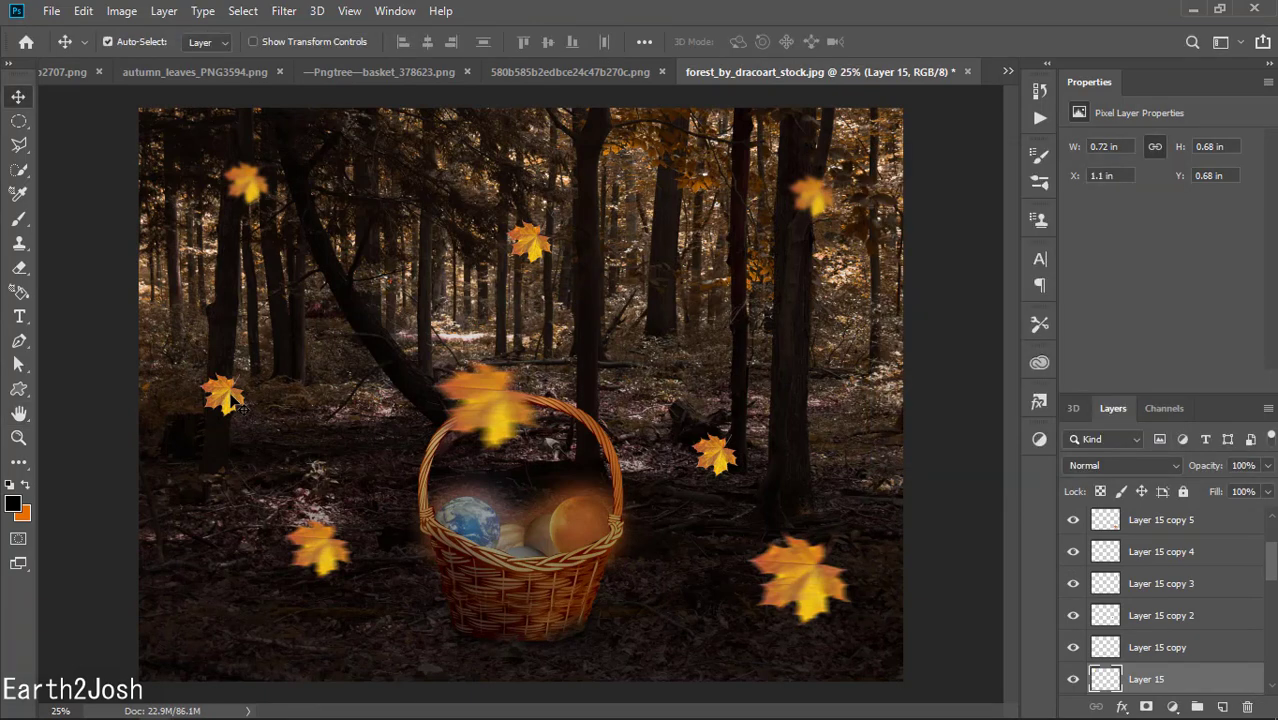
Soften the Layer 15 copy leaf with a 6.4-pixel Gaussian Blur
click(243, 408)
click(298, 12)
click(568, 285)
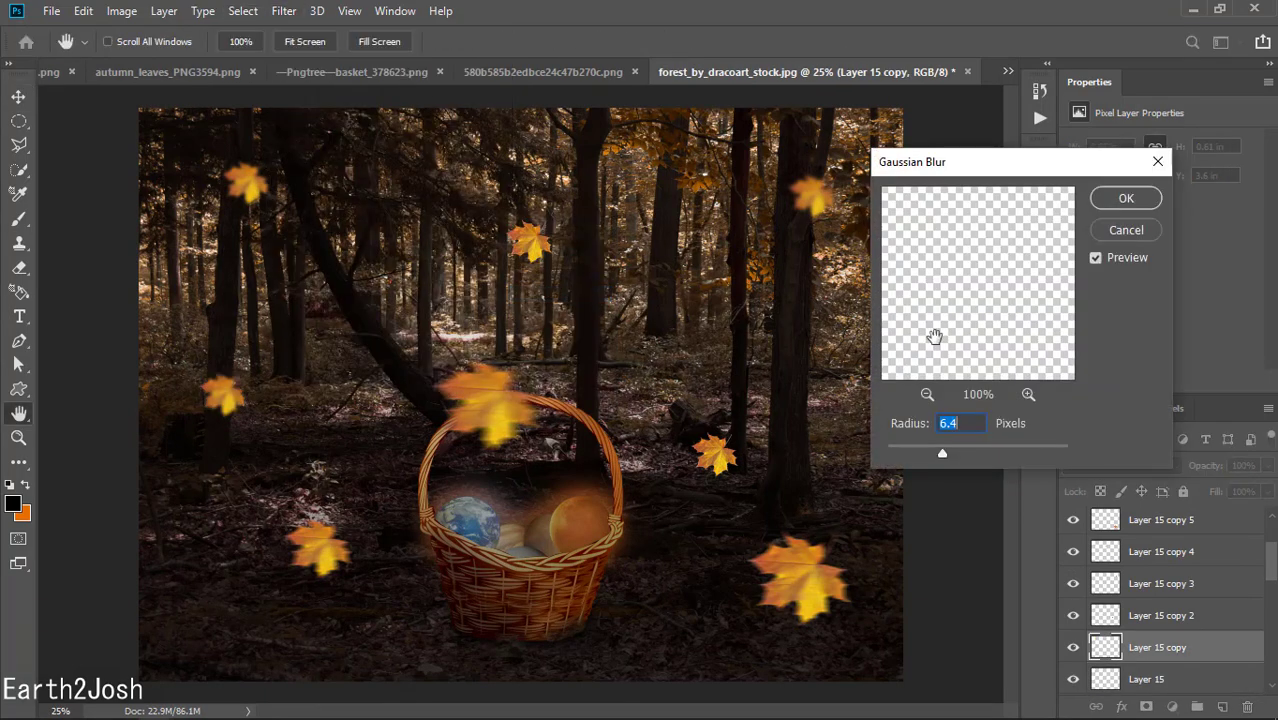
click(1126, 198)
Reposition three leaves and add a duplicate leaf near the top centre
drag(318, 548, 263, 565)
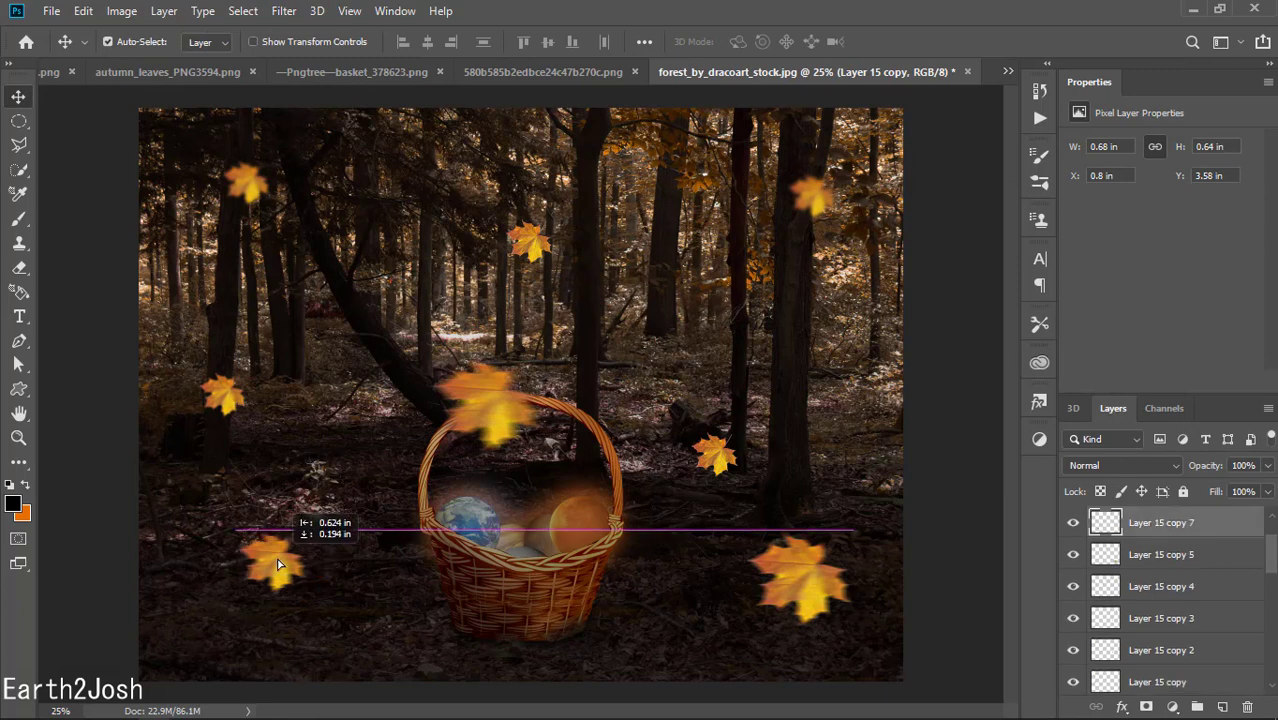
drag(800, 578, 795, 598)
mouse_move(715, 455)
mouse_down()
mouse_move(748, 420)
mouse_move(793, 414)
mouse_move(798, 455)
mouse_up()
mouse_move(533, 258)
mouse_down()
mouse_move(471, 268)
mouse_move(583, 132)
mouse_up()
Copy a leaf to the top edge and reapply the last blur to the new leaves
click(284, 10)
click(310, 26)
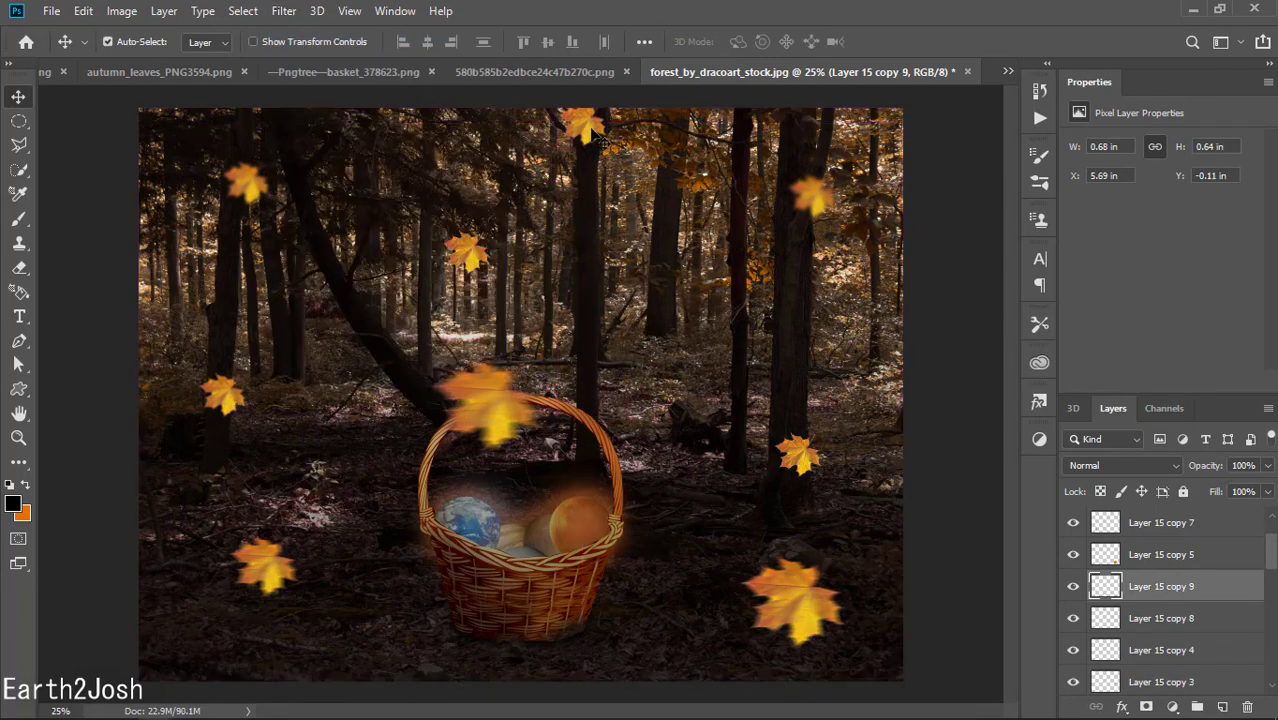
drag(585, 133, 153, 668)
click(284, 10)
click(310, 28)
click(284, 10)
click(299, 28)
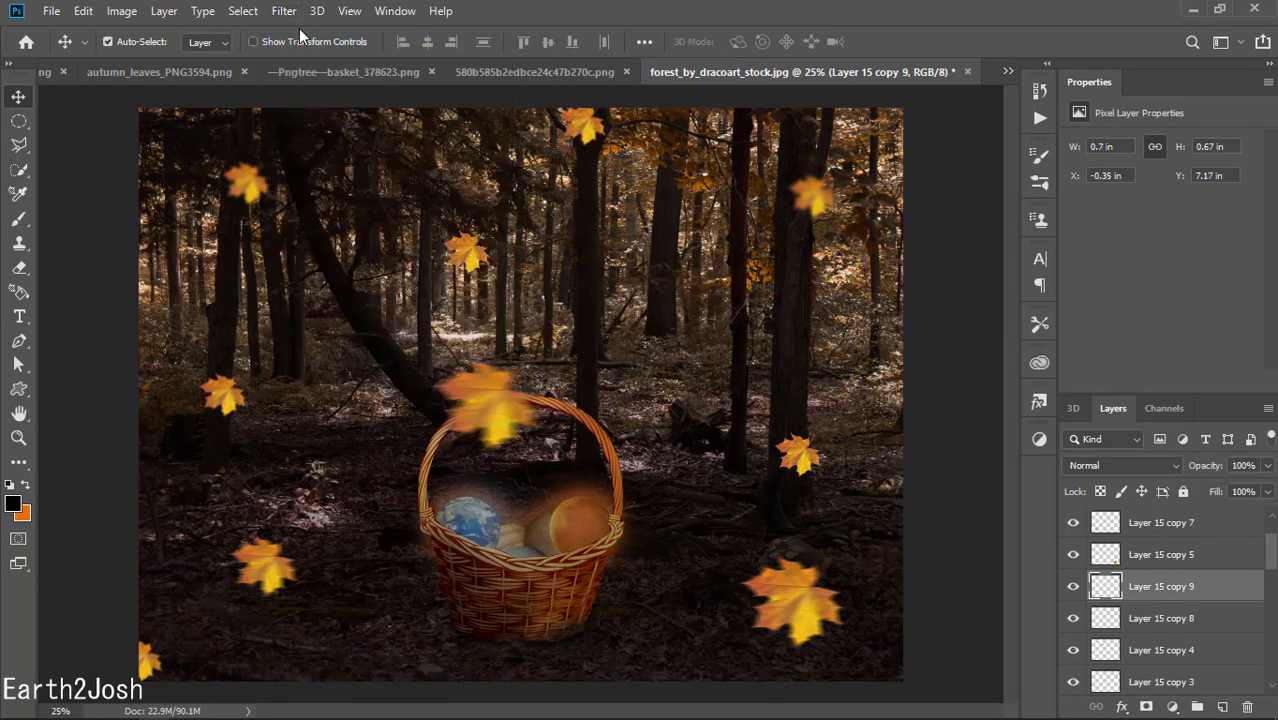
Duplicate the glowing basket group Group 1 with Ctrl+J, hiding one copy's inner glow
click(1160, 680)
scroll(1218, 651, down, 1)
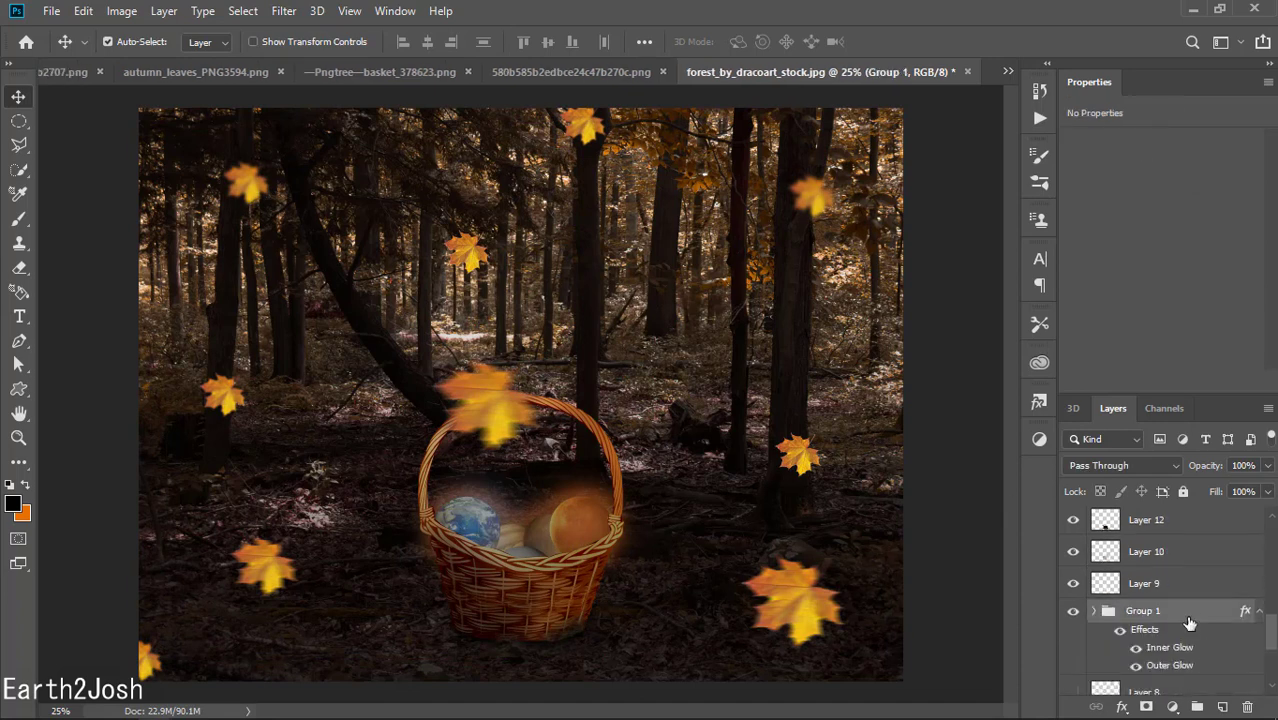
click(1189, 614)
scroll(1189, 614, down, 1)
click(1136, 615)
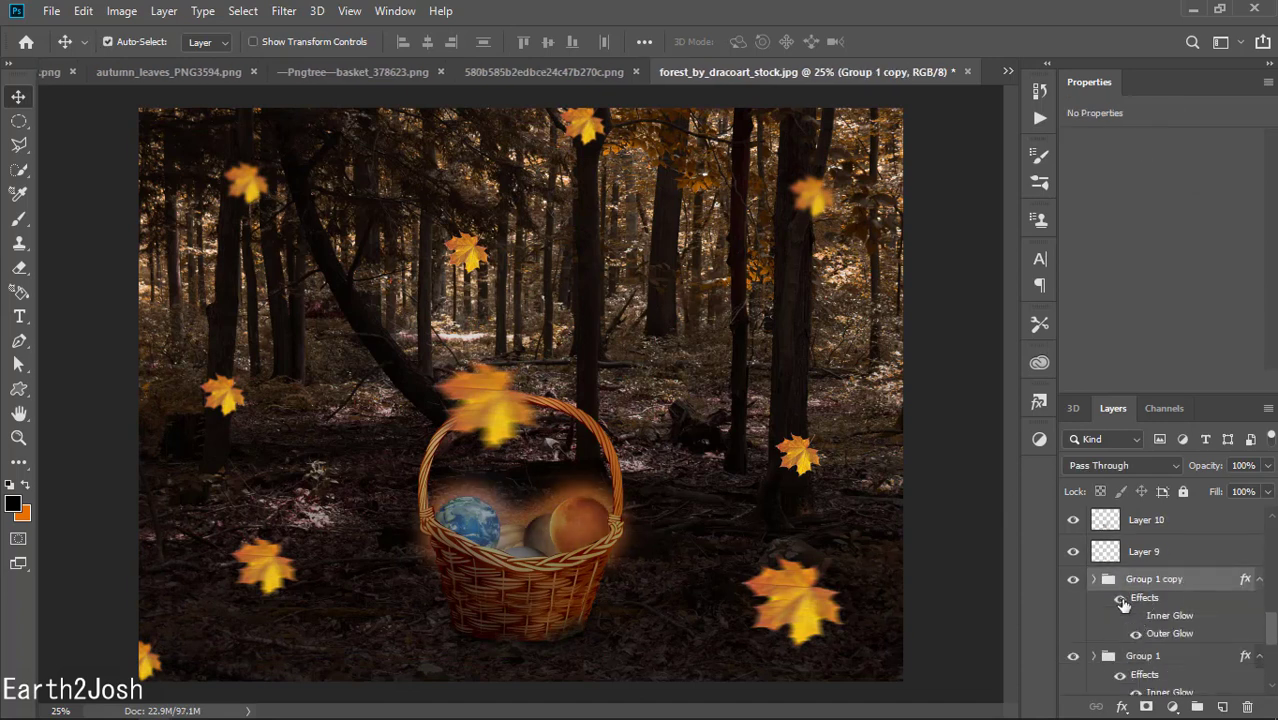
key(ctrl+j)
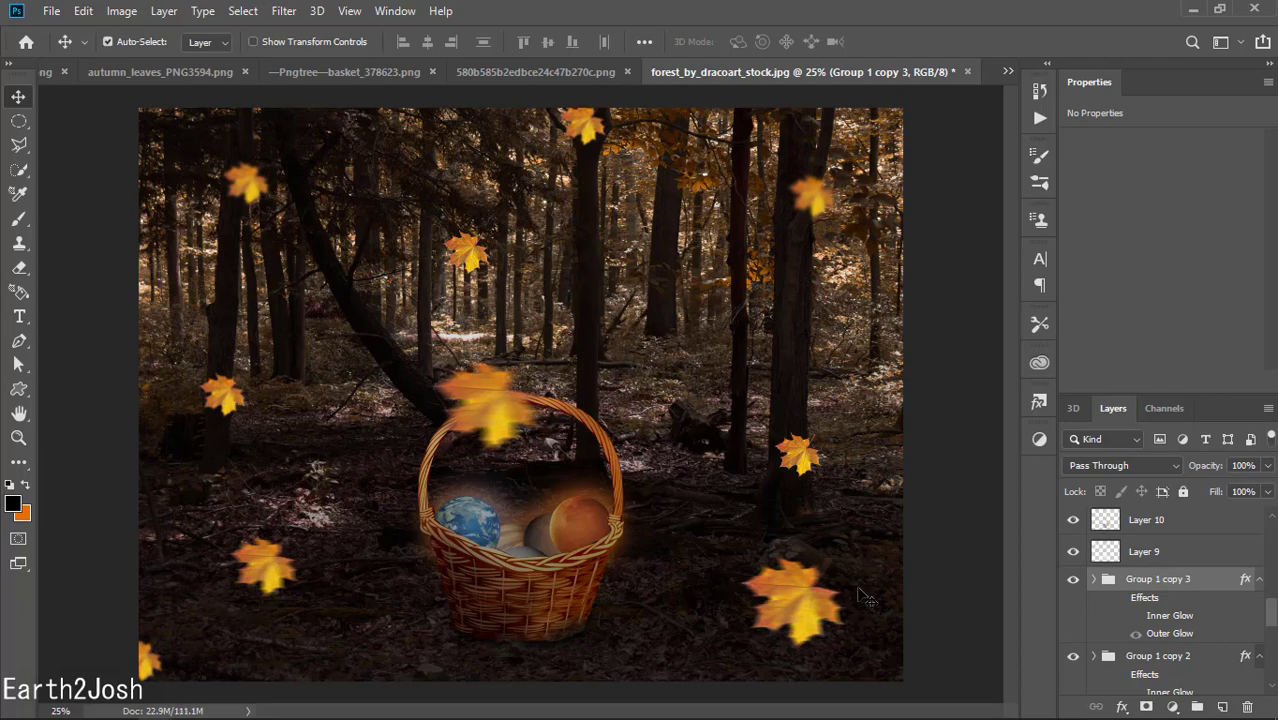
Give Group 1 copy 3 an Outer Glow of 49 px size at 34% opacity
scroll(1160, 580, down, 1)
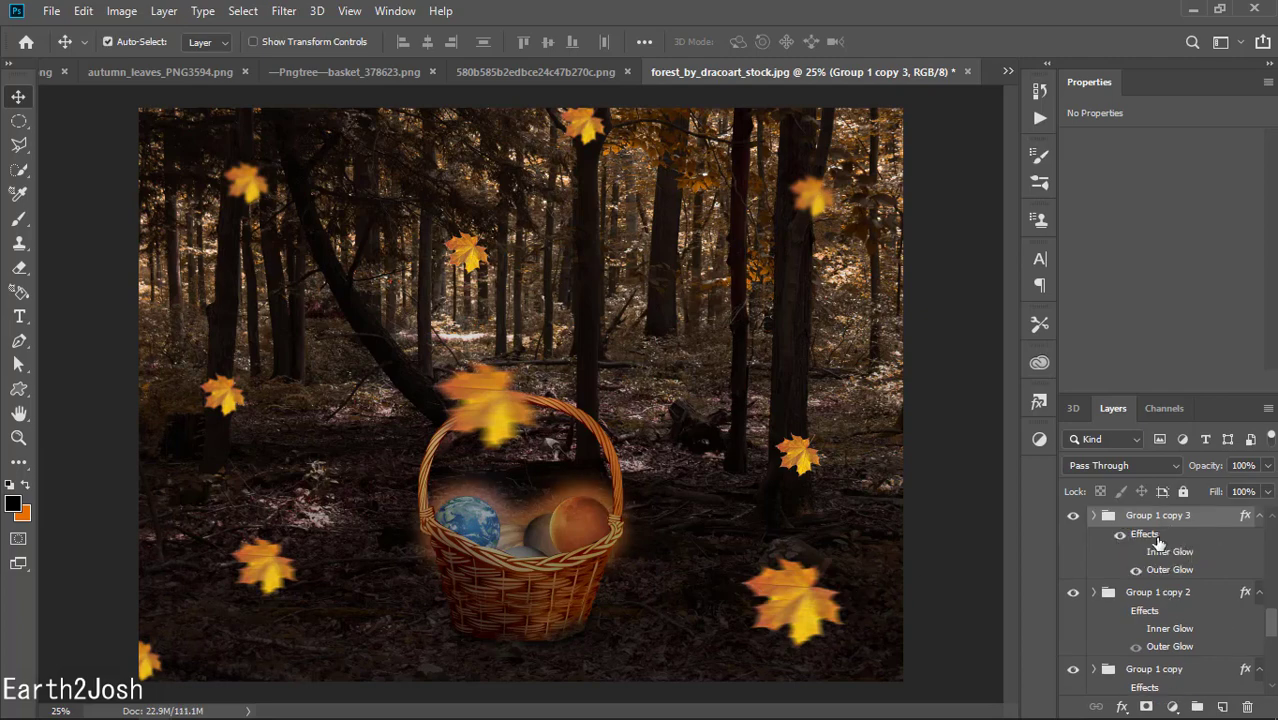
double_click(1145, 535)
drag(1010, 147, 963, 163)
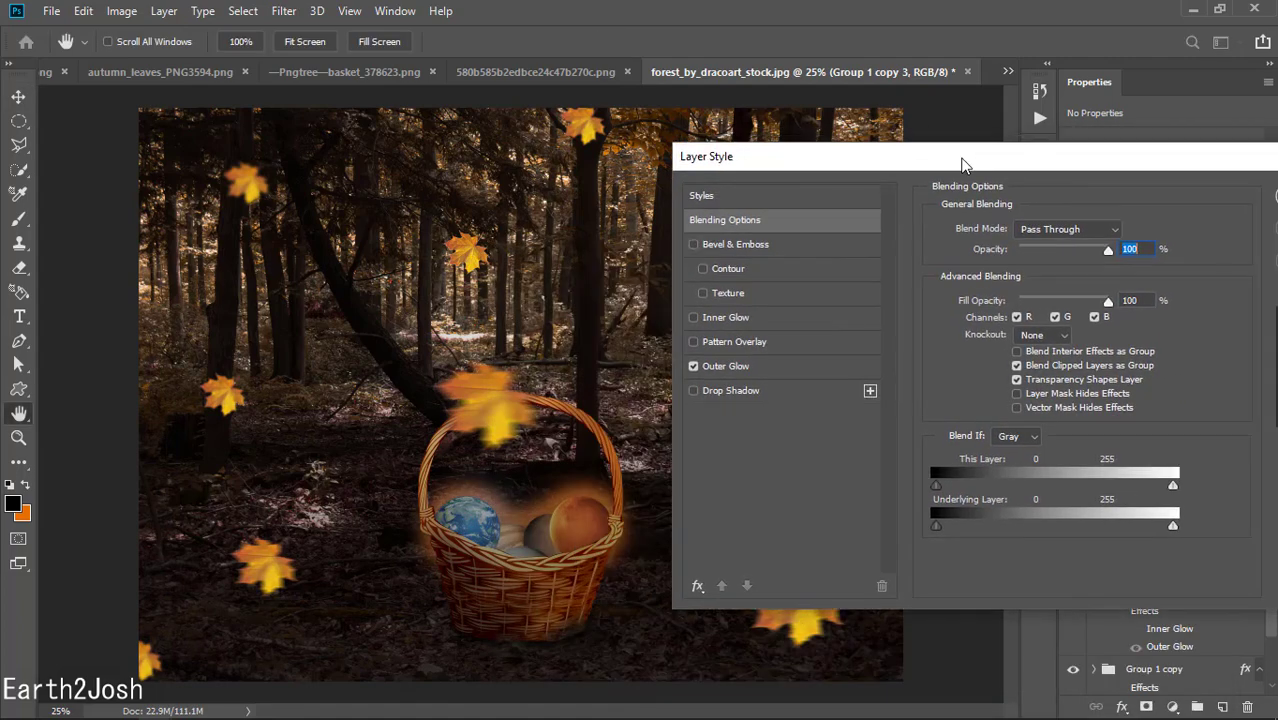
click(832, 370)
drag(1042, 390, 1008, 398)
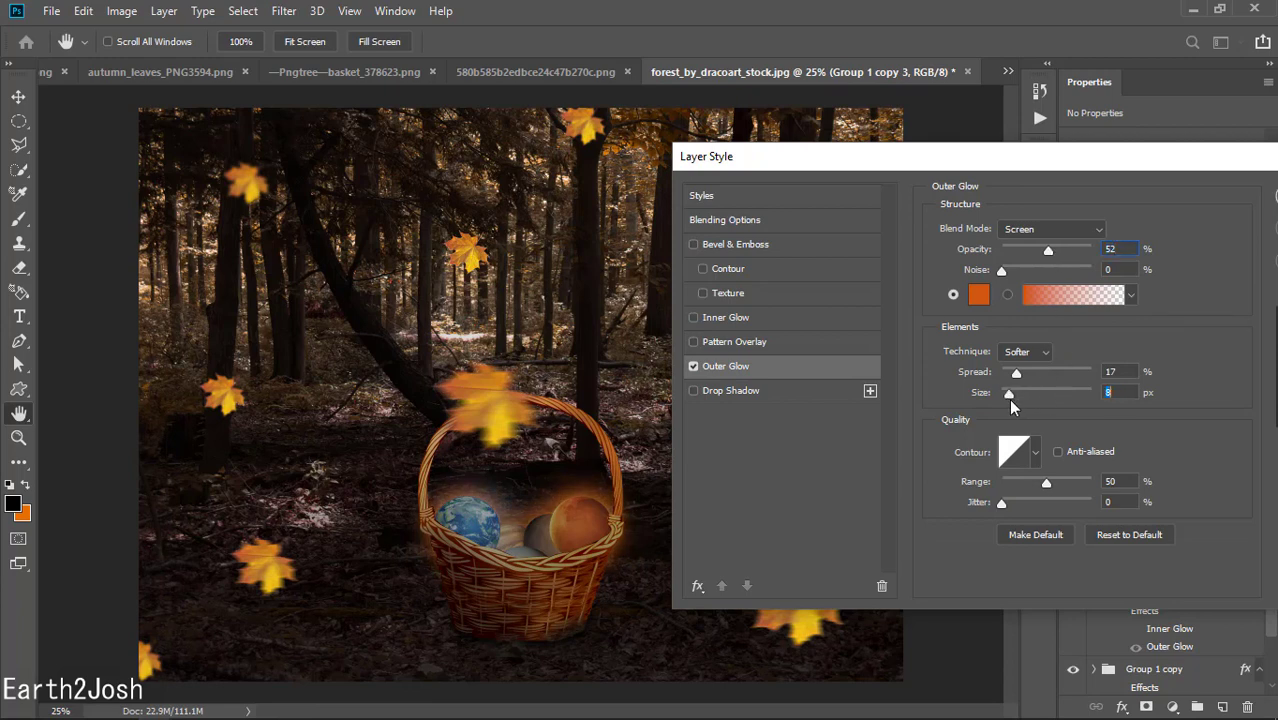
drag(1048, 250, 1091, 250)
drag(1009, 393, 1031, 393)
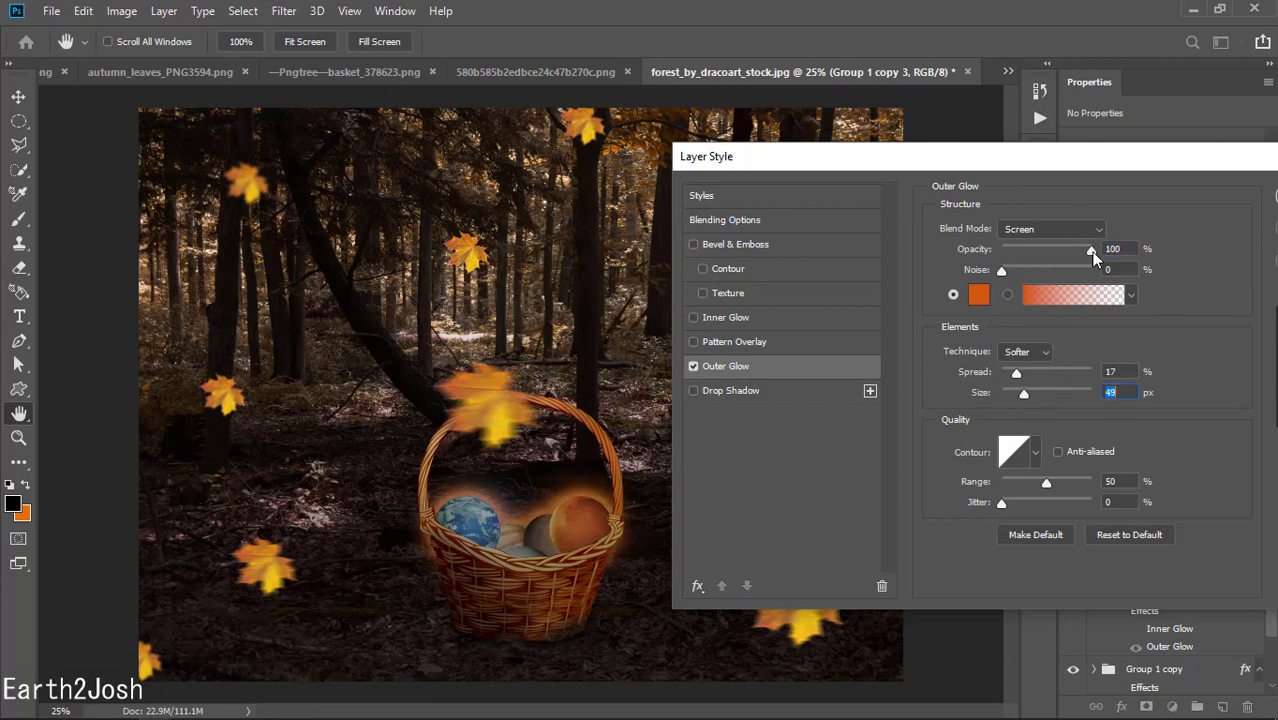
Change the outer glow colour to a soft peach and apply the layer style
click(1131, 294)
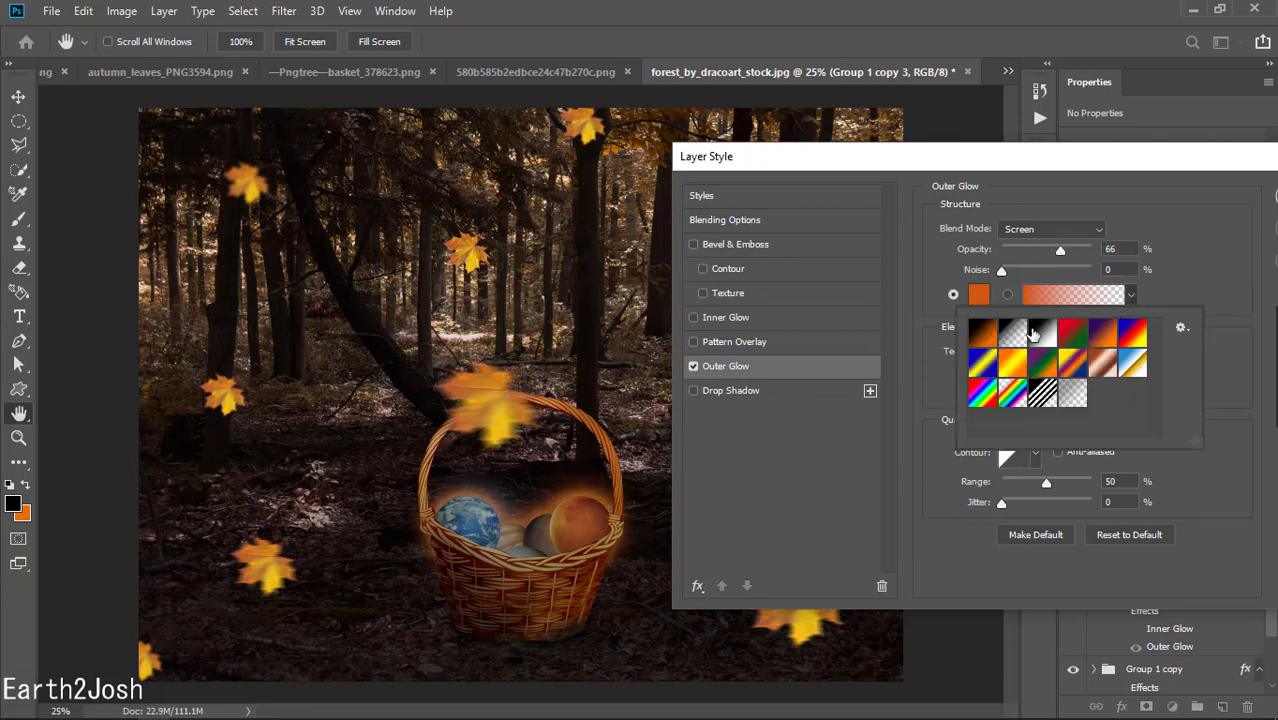
click(979, 294)
click(753, 372)
click(813, 343)
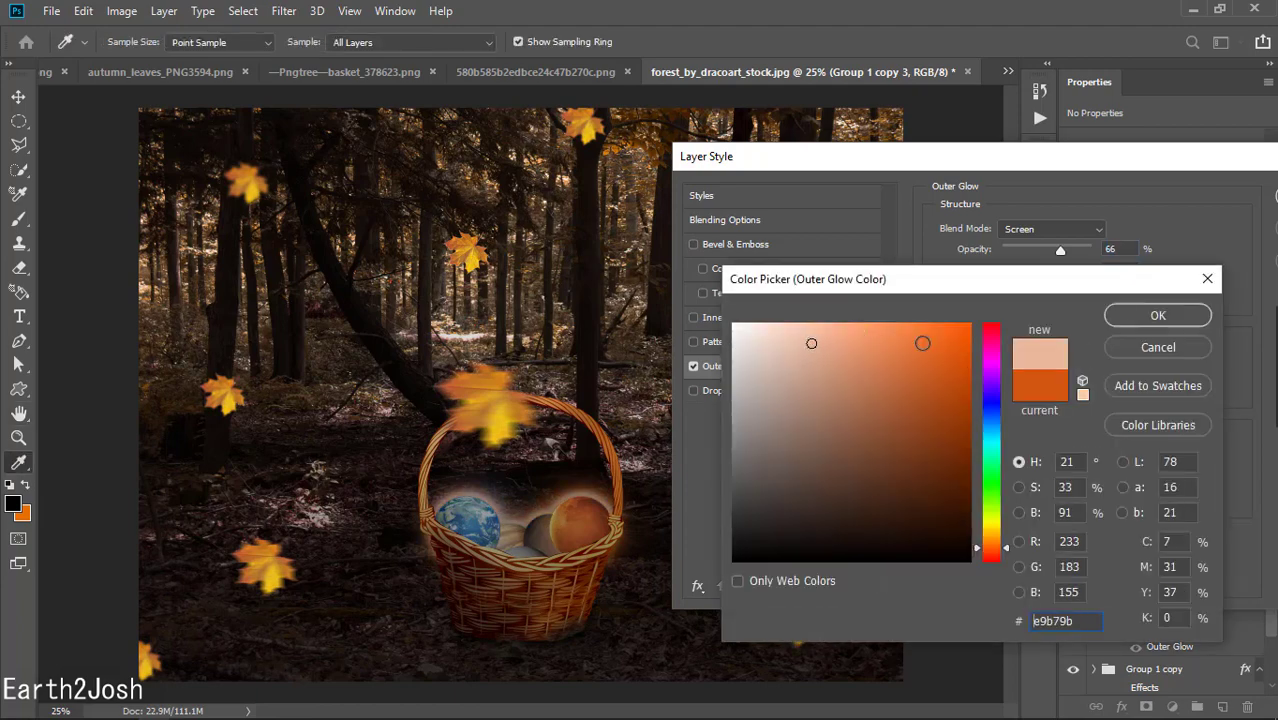
key(Return)
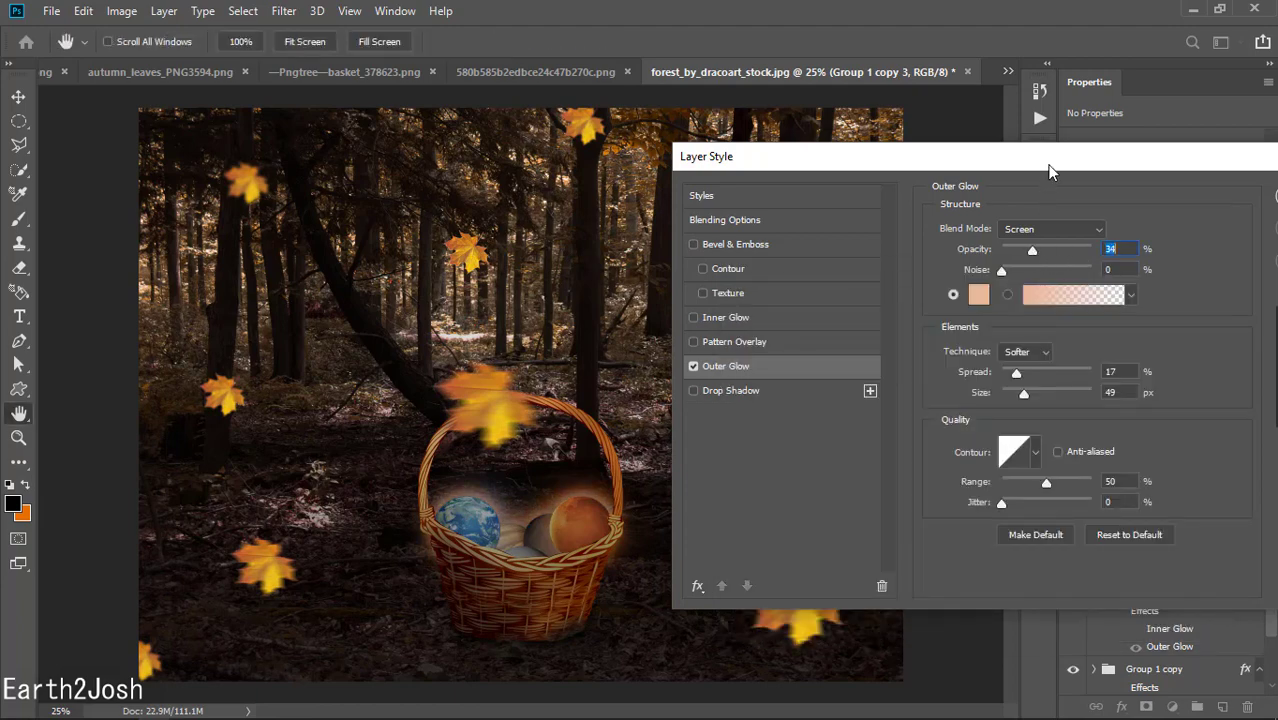
key(Return)
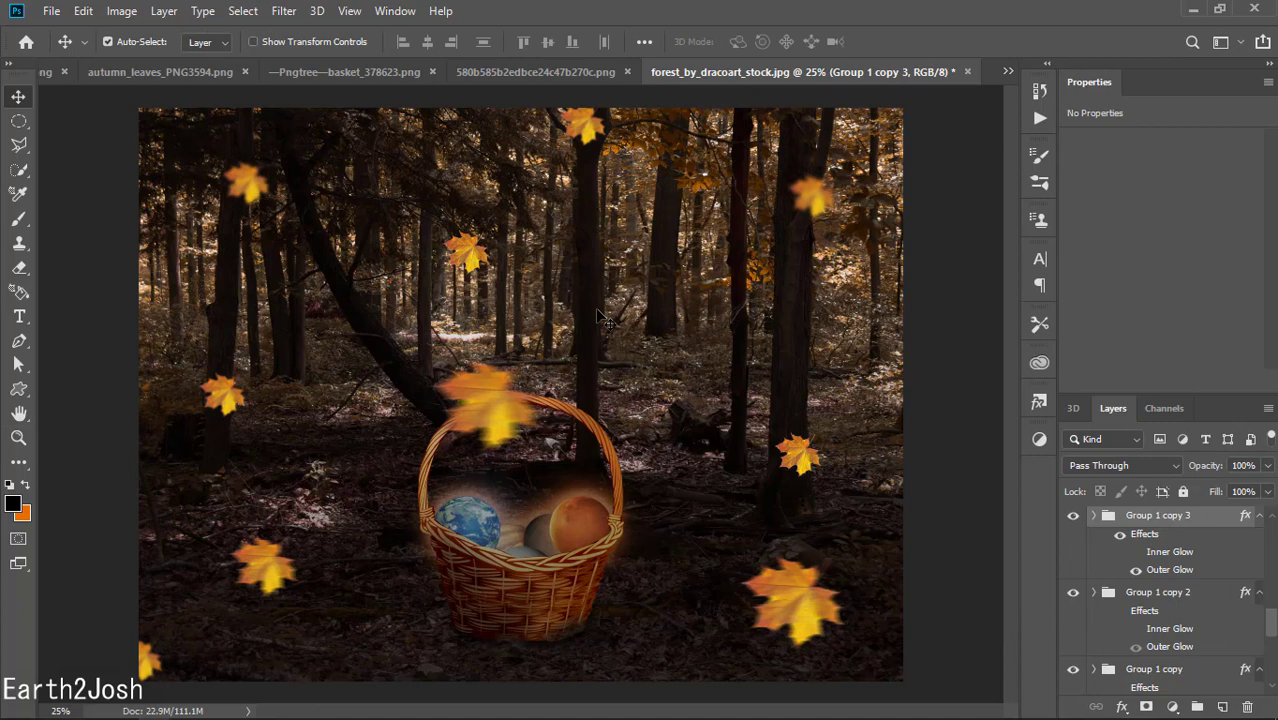
click(480, 262)
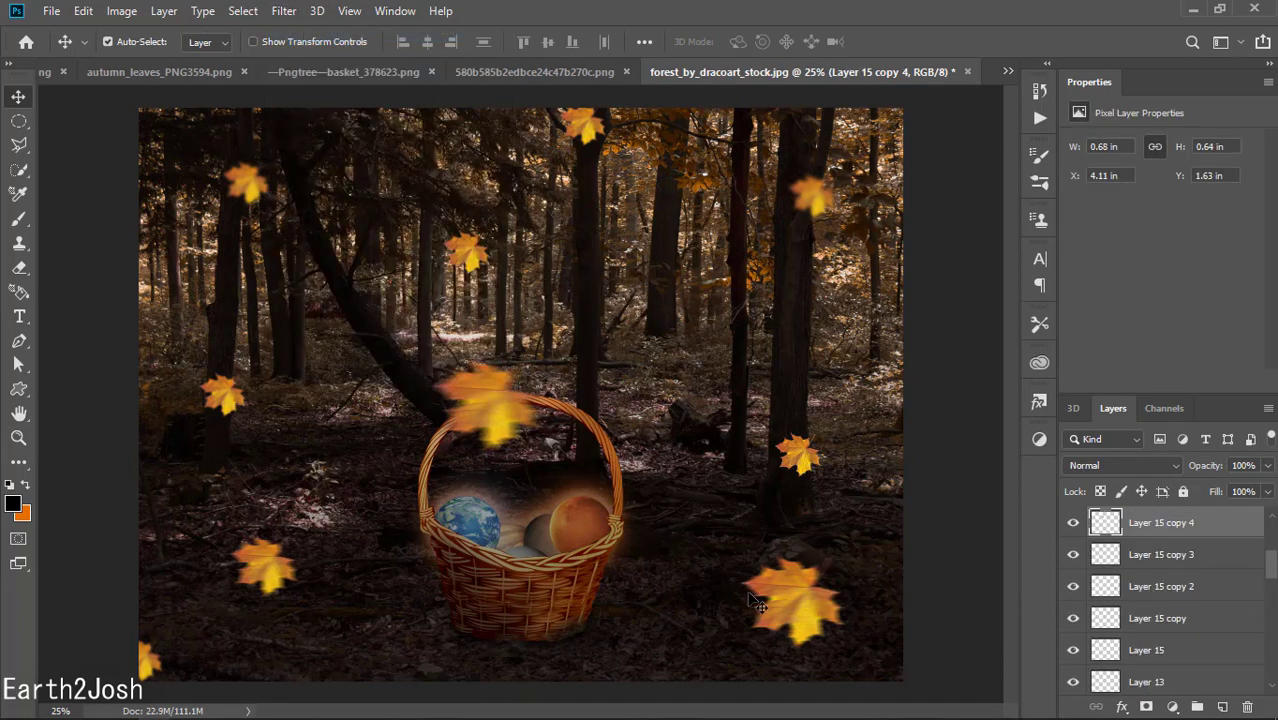
Lower Layer 10's glow behind the planets to 70% opacity
scroll(1180, 590, down, 5)
click(1192, 560)
shift+click(1143, 563)
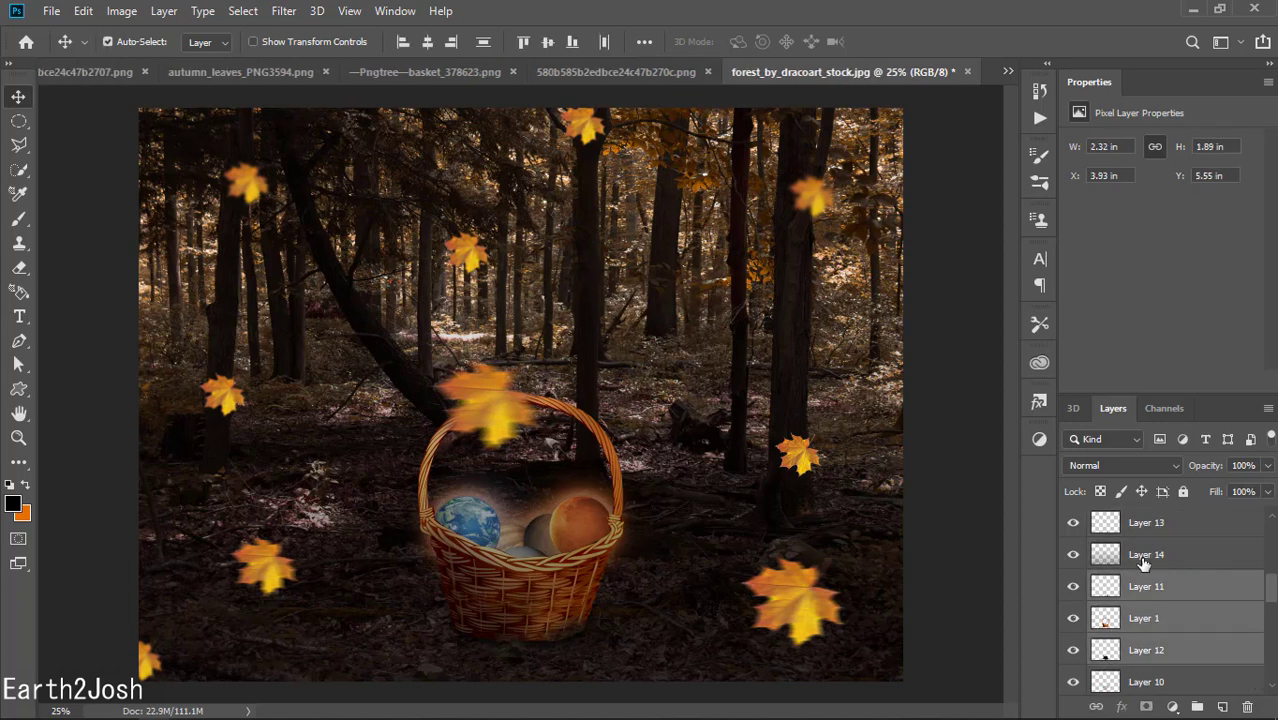
scroll(1130, 590, down, 2)
click(1076, 619)
click(1074, 618)
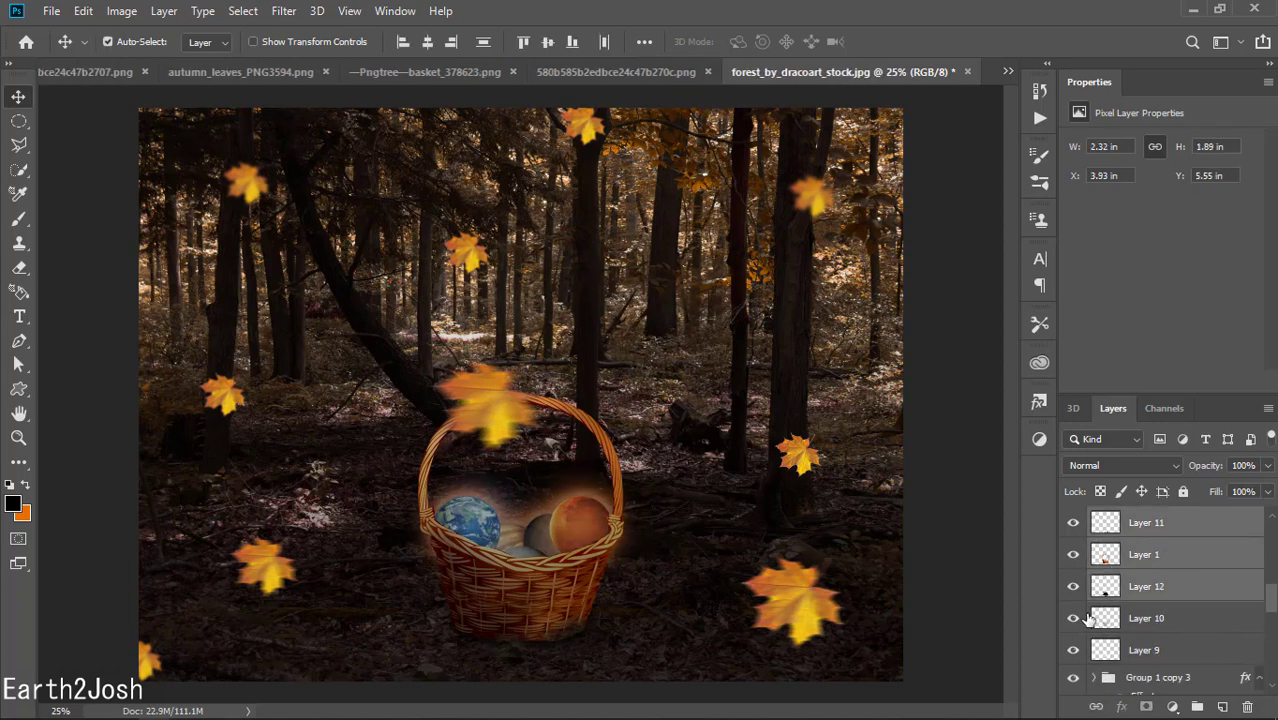
click(1150, 618)
drag(1267, 465, 1240, 490)
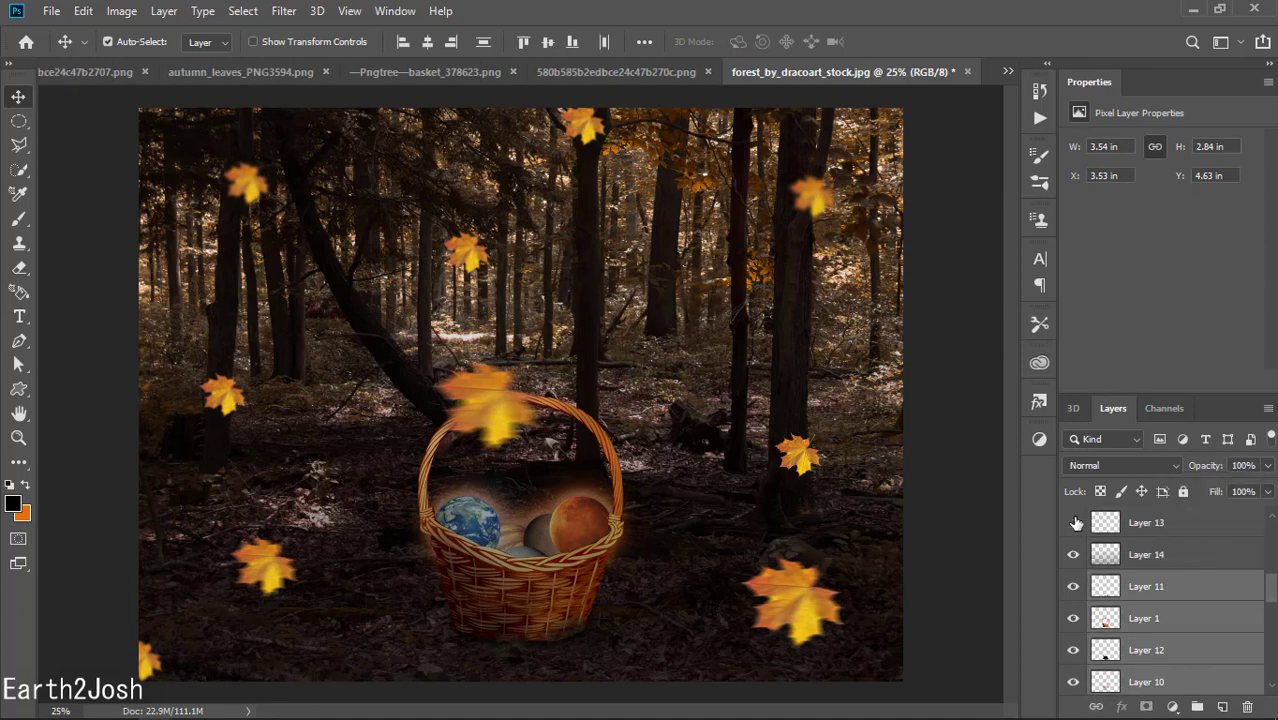
Select Layer 9 together with the glow groups in the Layers panel
scroll(1211, 531, down, 3)
click(1215, 620)
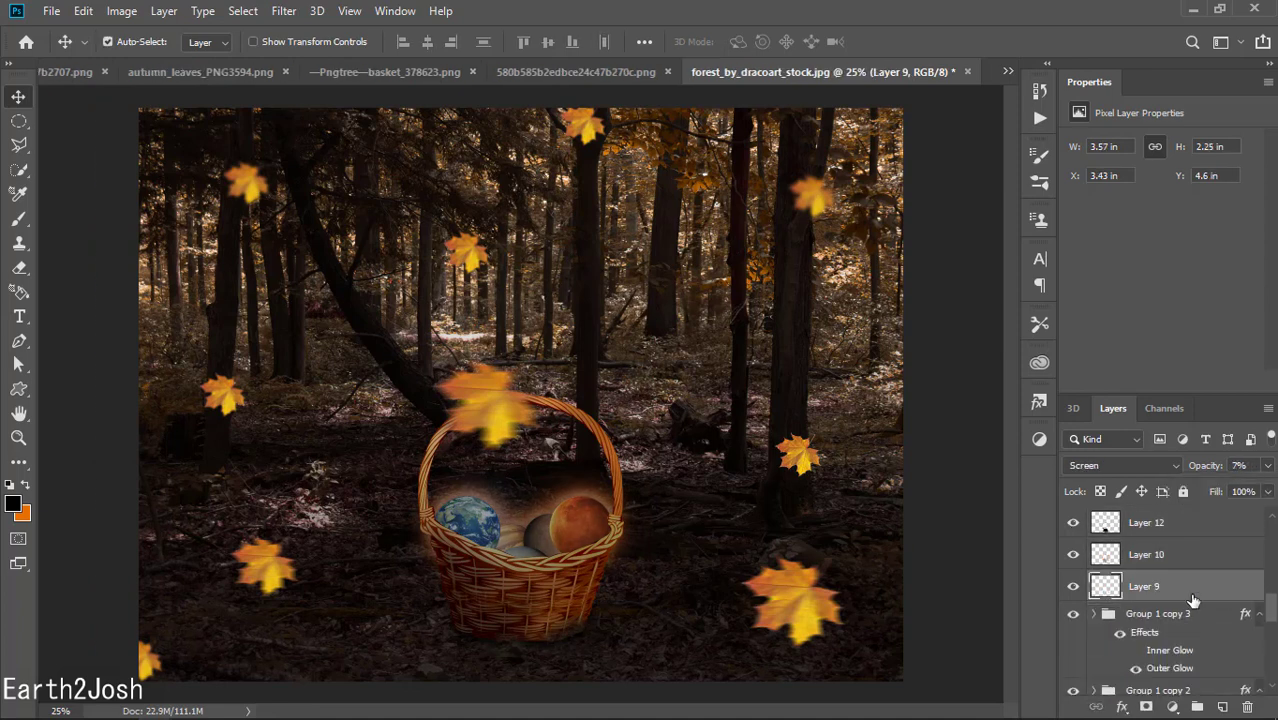
scroll(1190, 590, up, 2)
scroll(1157, 553, down, 5)
shift+click(1204, 630)
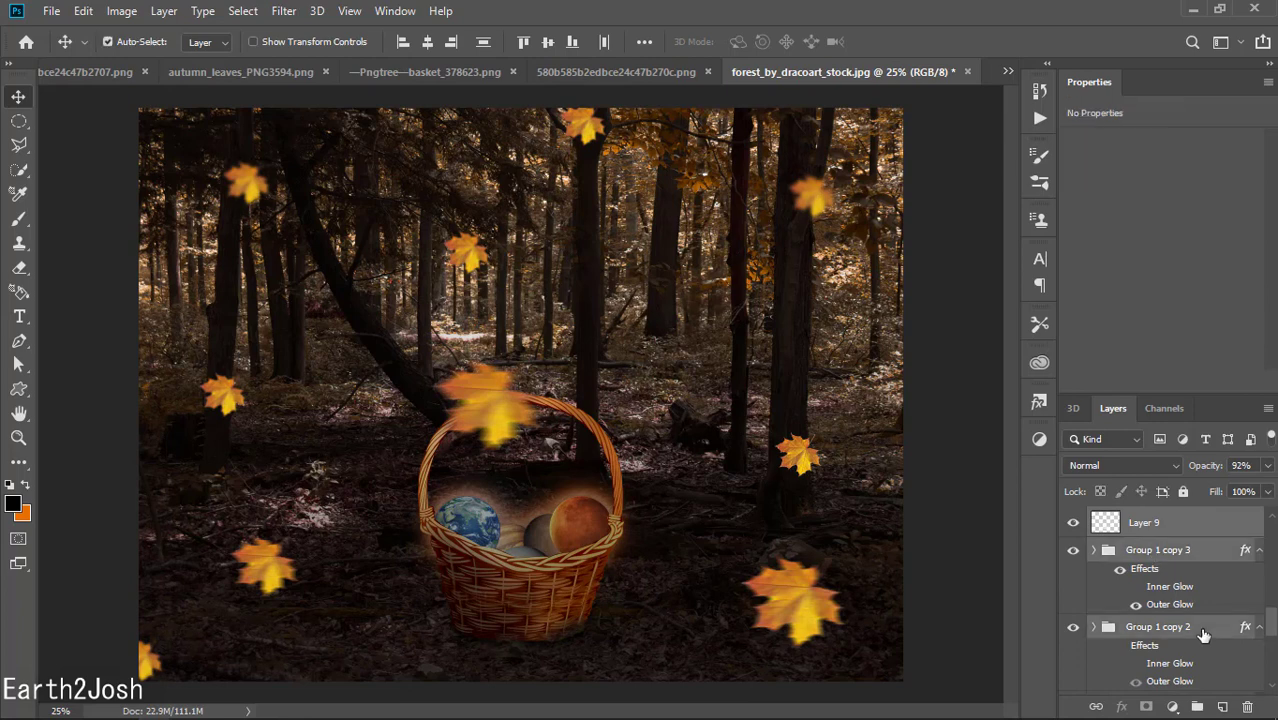
scroll(1209, 600, down, 3)
scroll(1209, 588, down, 2)
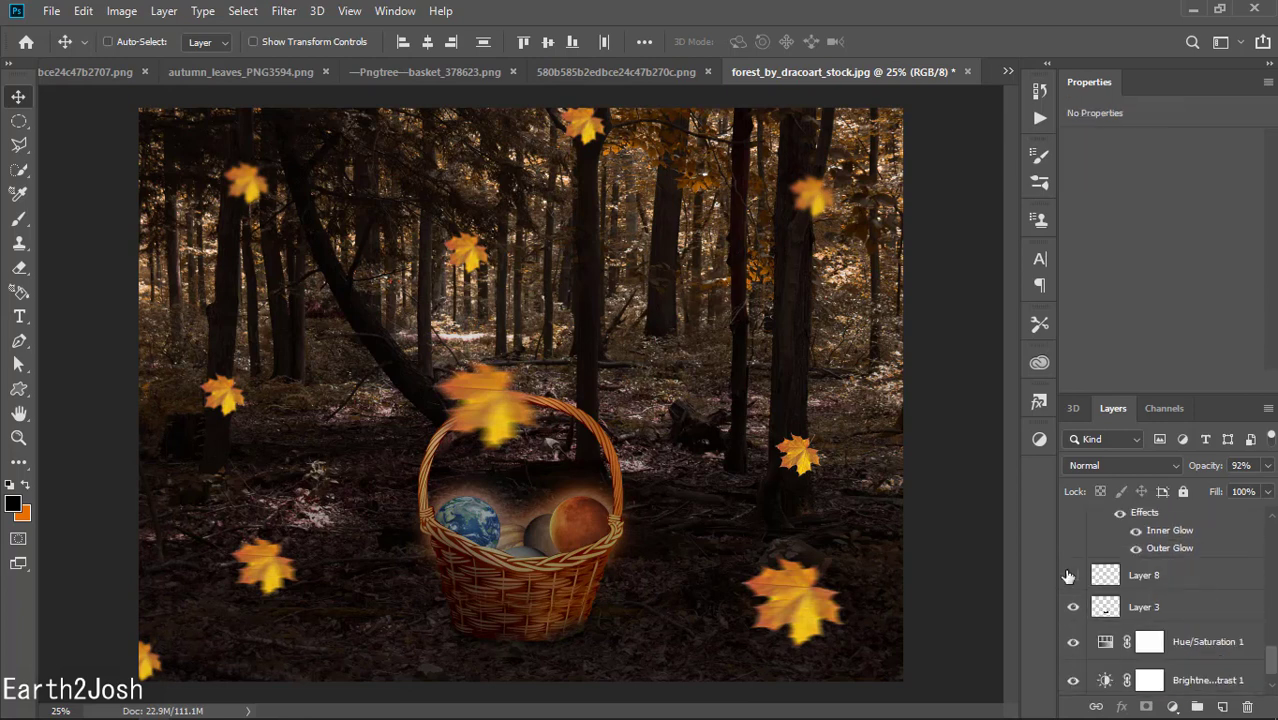
Enlarge the basket on Layer 3 to about 119%
click(1218, 614)
scroll(1218, 614, down, 1)
key(ctrl+t)
mouse_move(662, 394)
mouse_down()
mouse_move(707, 342)
mouse_move(688, 352)
mouse_up()
key(Return)
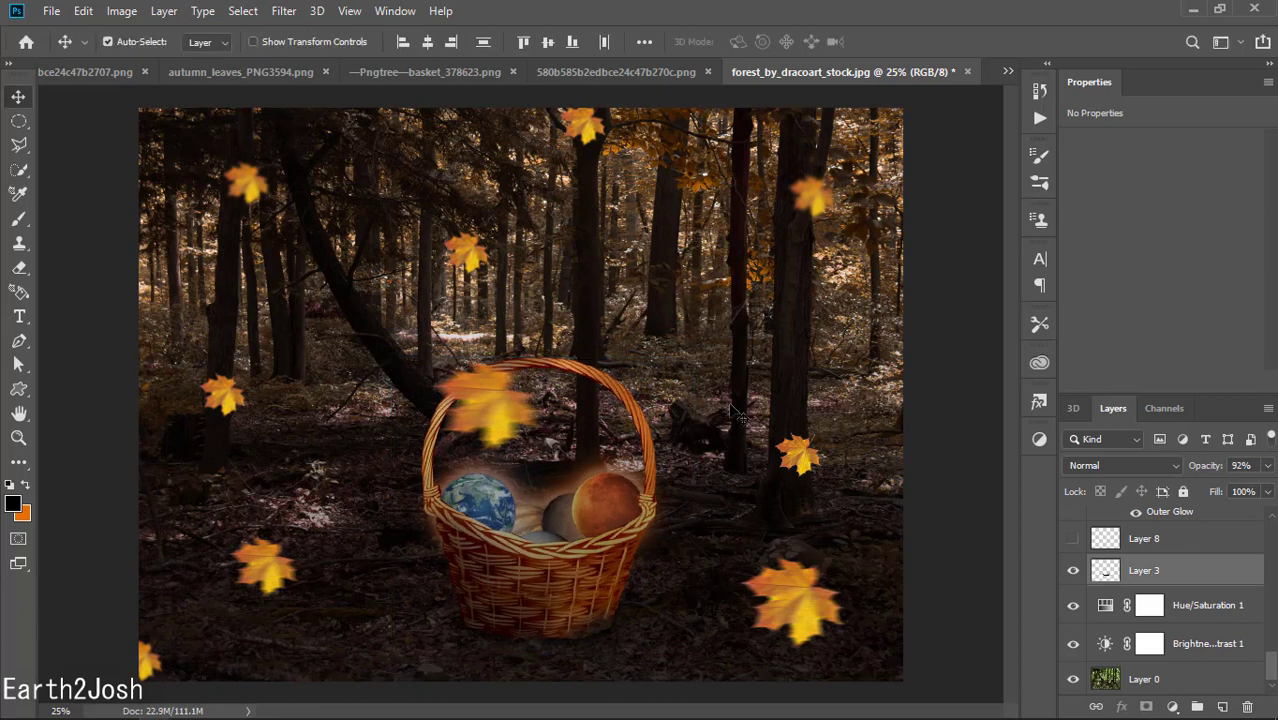
Rearrange three falling leaves and motion-blur the lower-right leaf
drag(283, 562, 343, 517)
drag(222, 398, 185, 398)
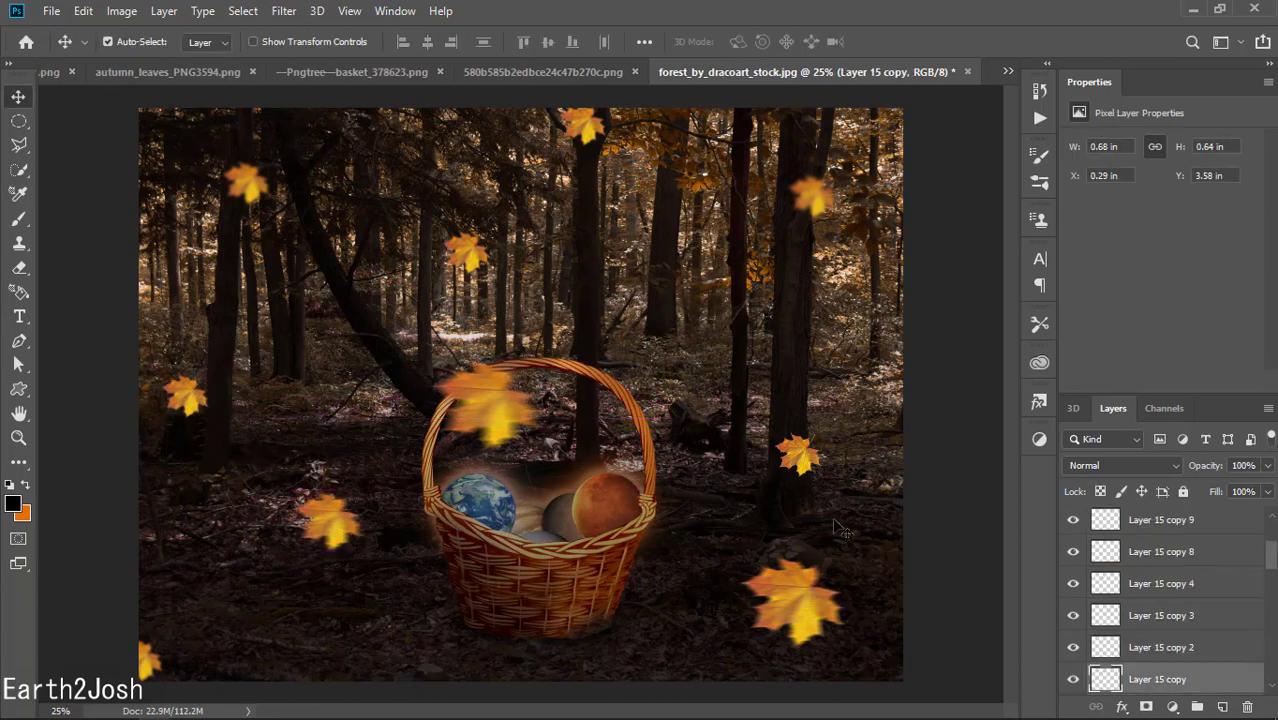
mouse_move(800, 455)
mouse_down()
mouse_move(837, 394)
mouse_move(823, 394)
mouse_up()
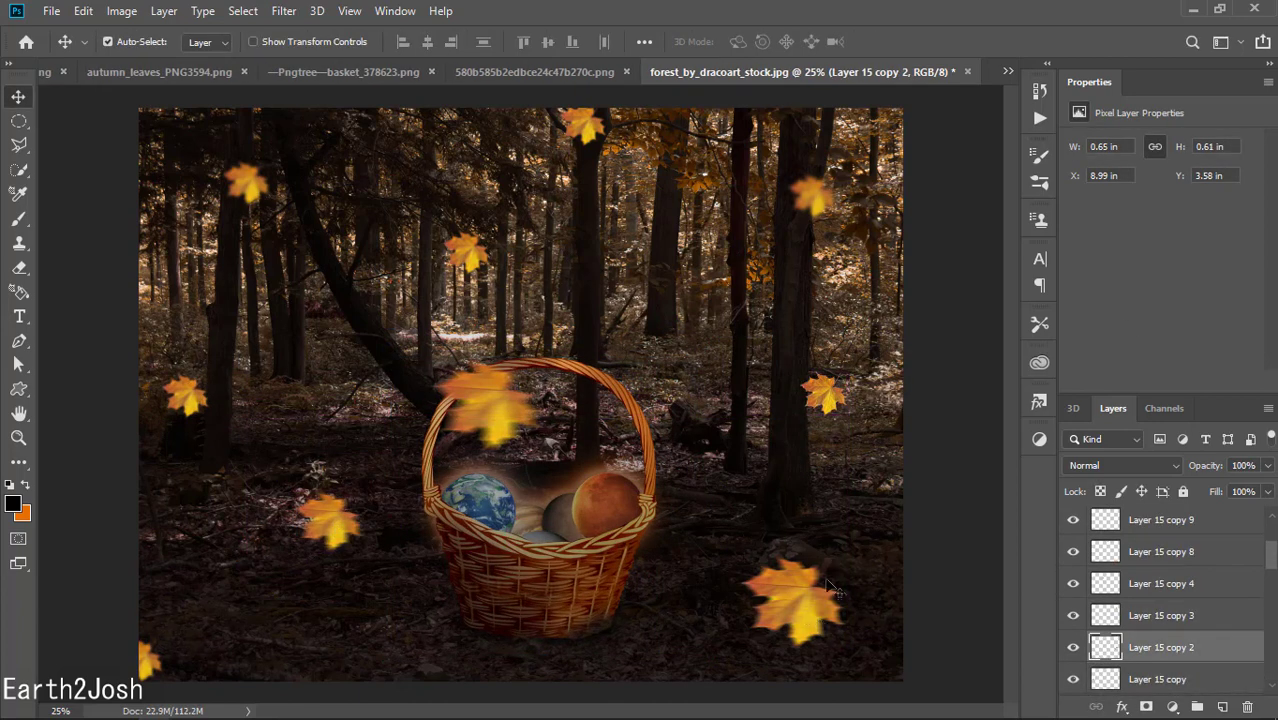
click(832, 590)
click(284, 11)
click(555, 353)
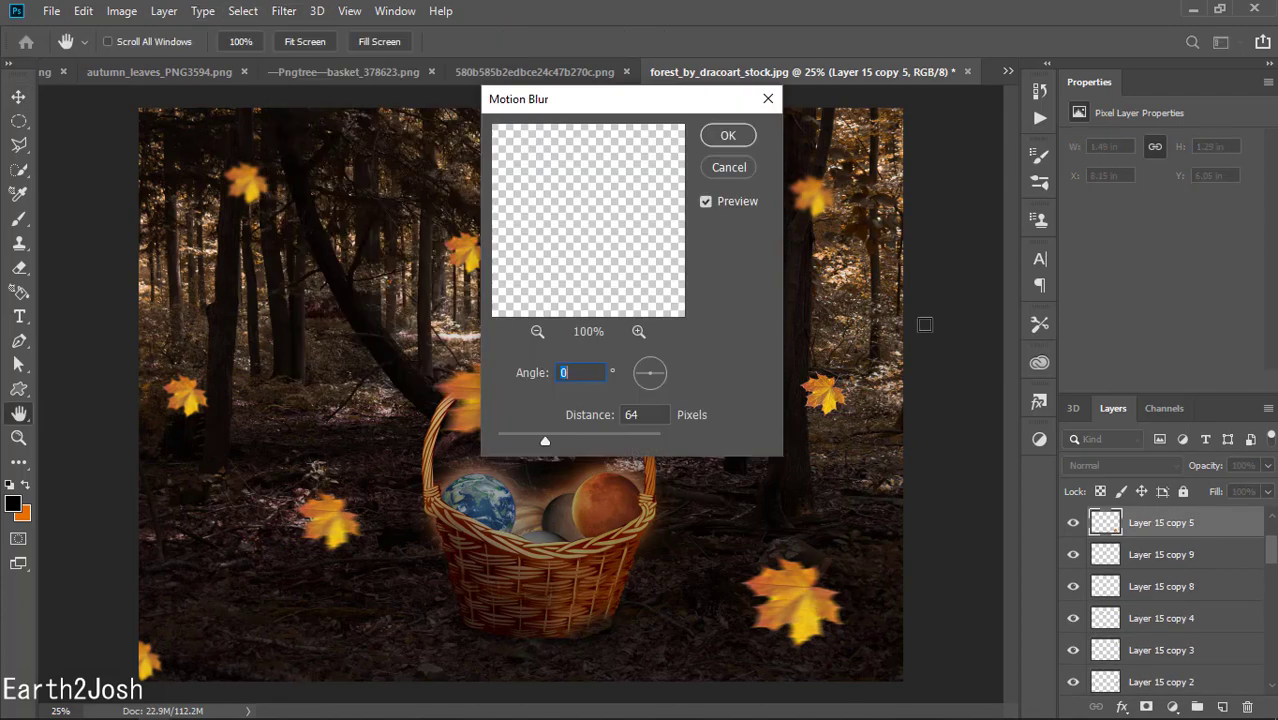
click(728, 135)
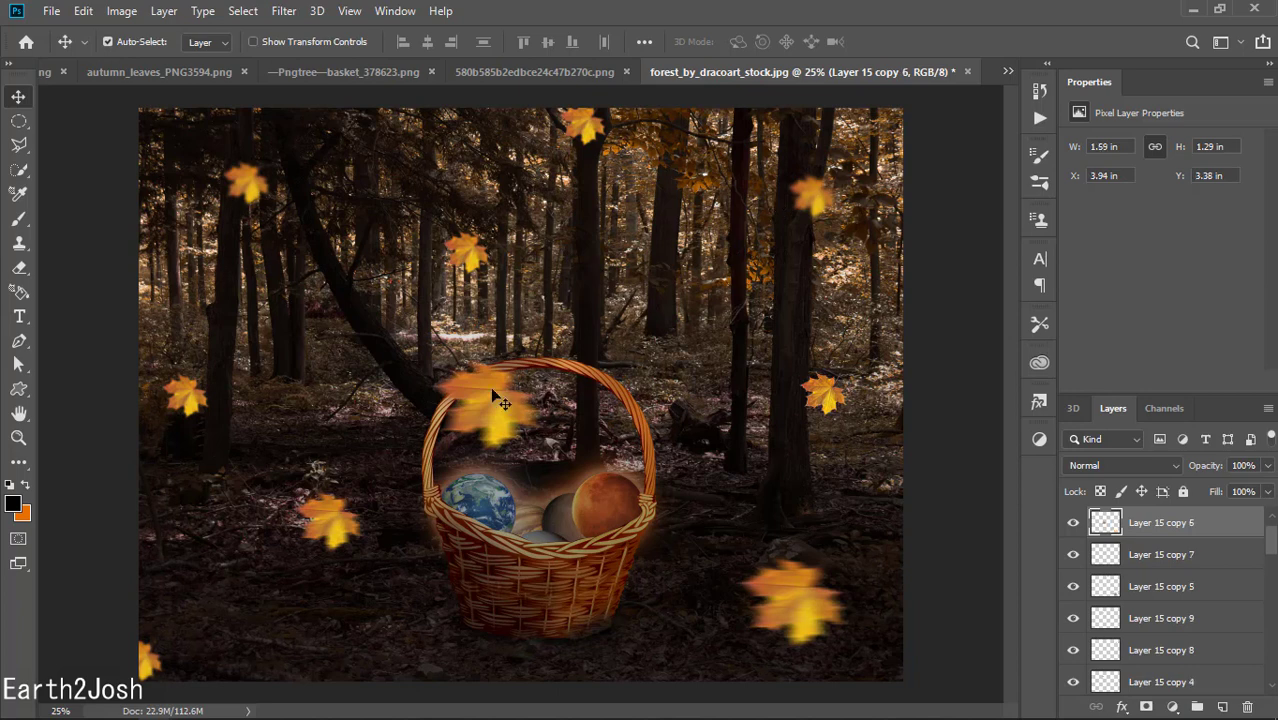
Enlarge the leaf above the basket and move a small leaf down toward it
key(ctrl+t)
drag(423, 335, 378, 308)
key(Return)
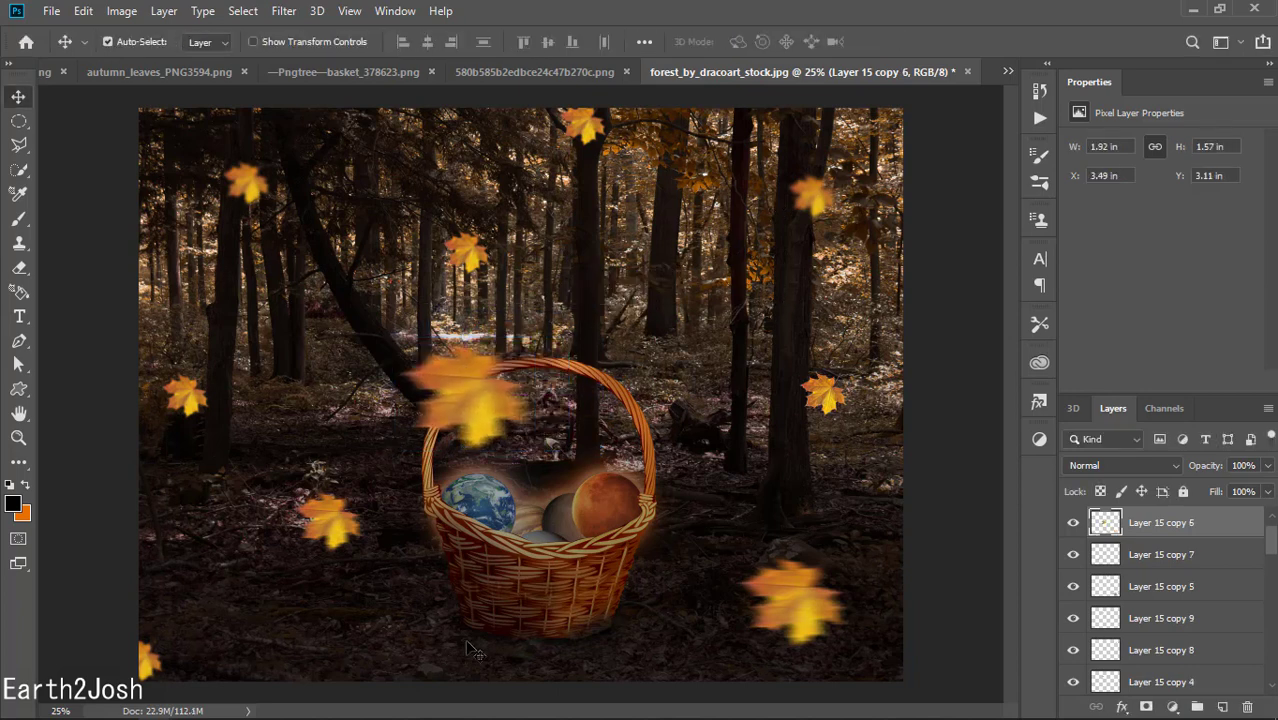
drag(740, 207, 575, 590)
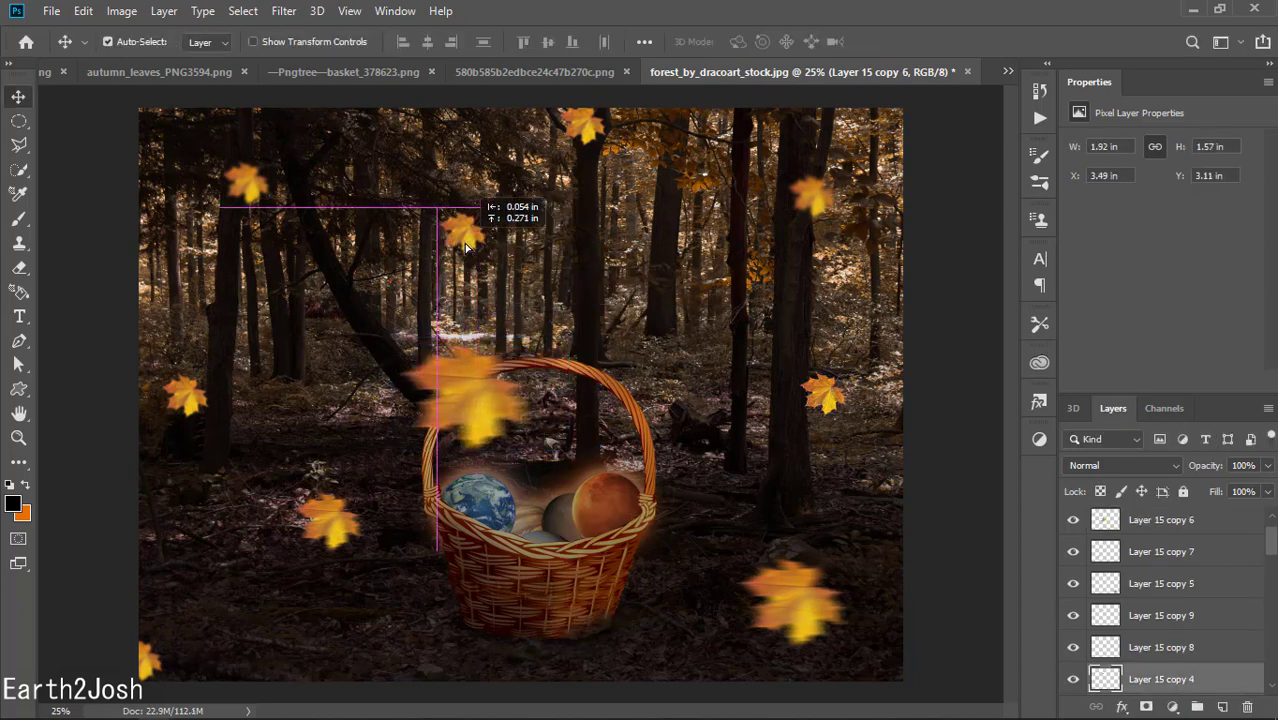
Add a leaf copy below the basket with a subtle 6-pixel motion blur
drag(843, 403, 537, 633)
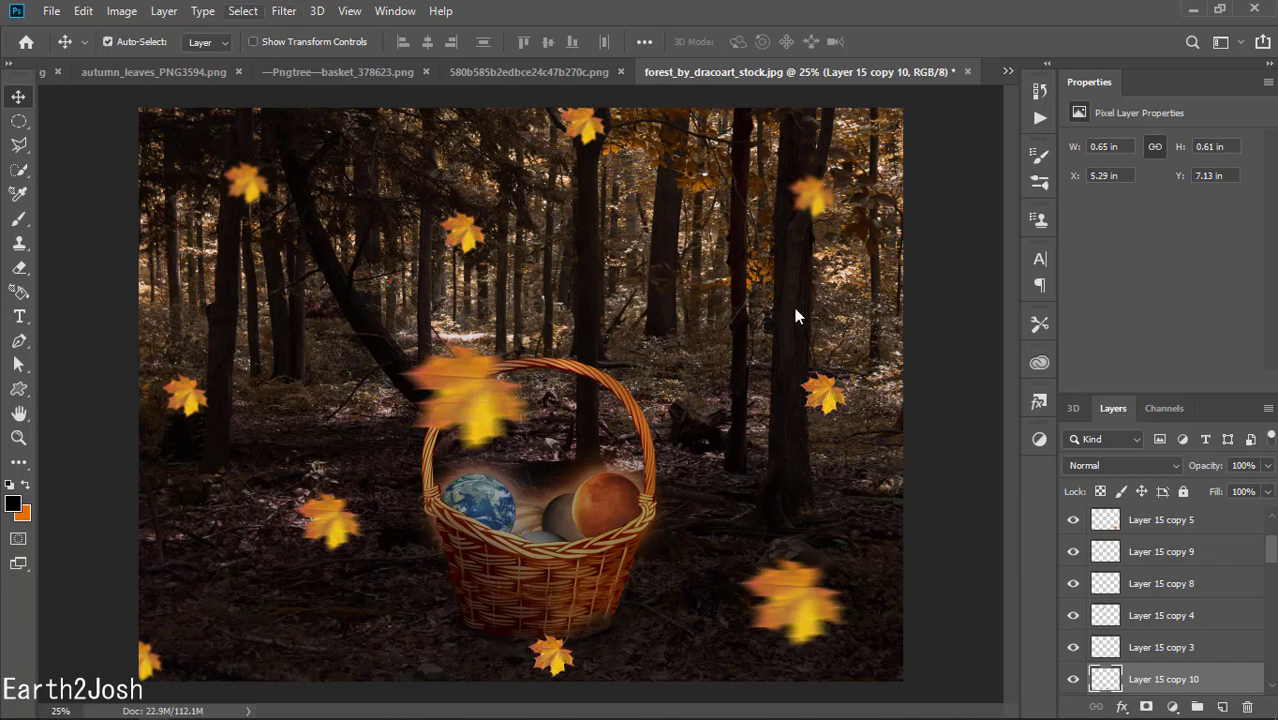
click(285, 11)
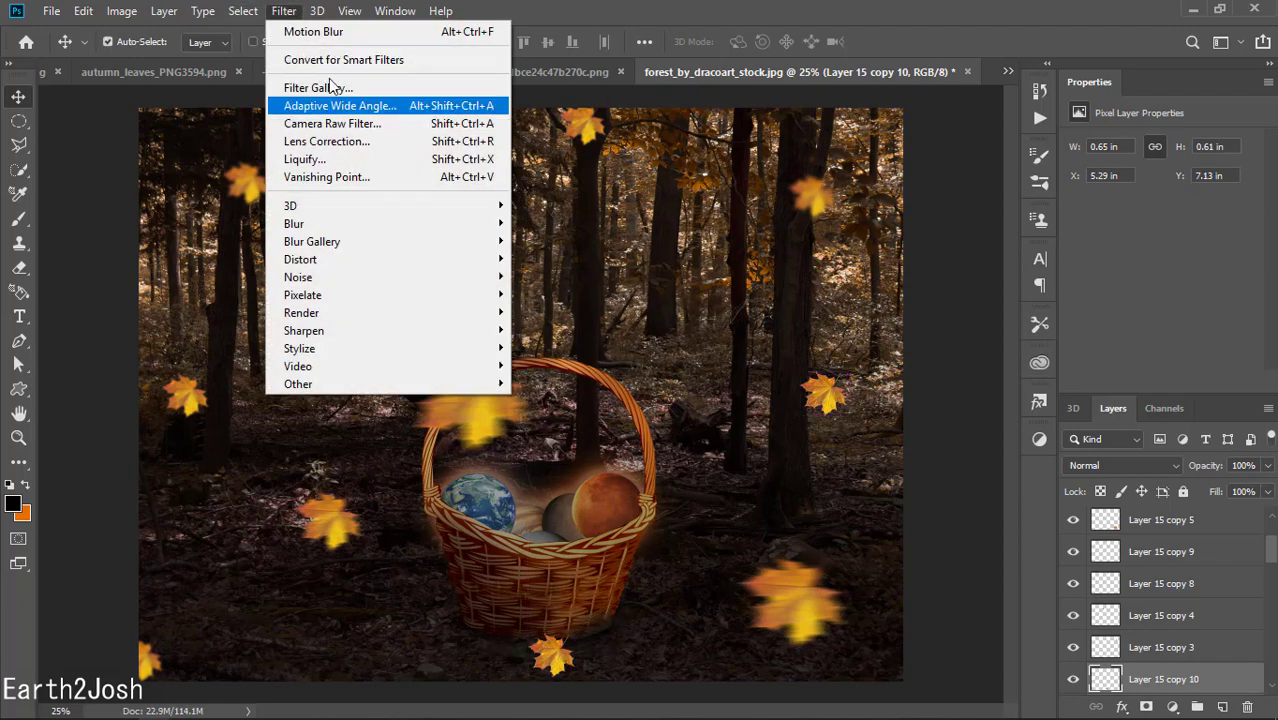
click(460, 31)
click(285, 11)
mouse_move(293, 223)
click(540, 320)
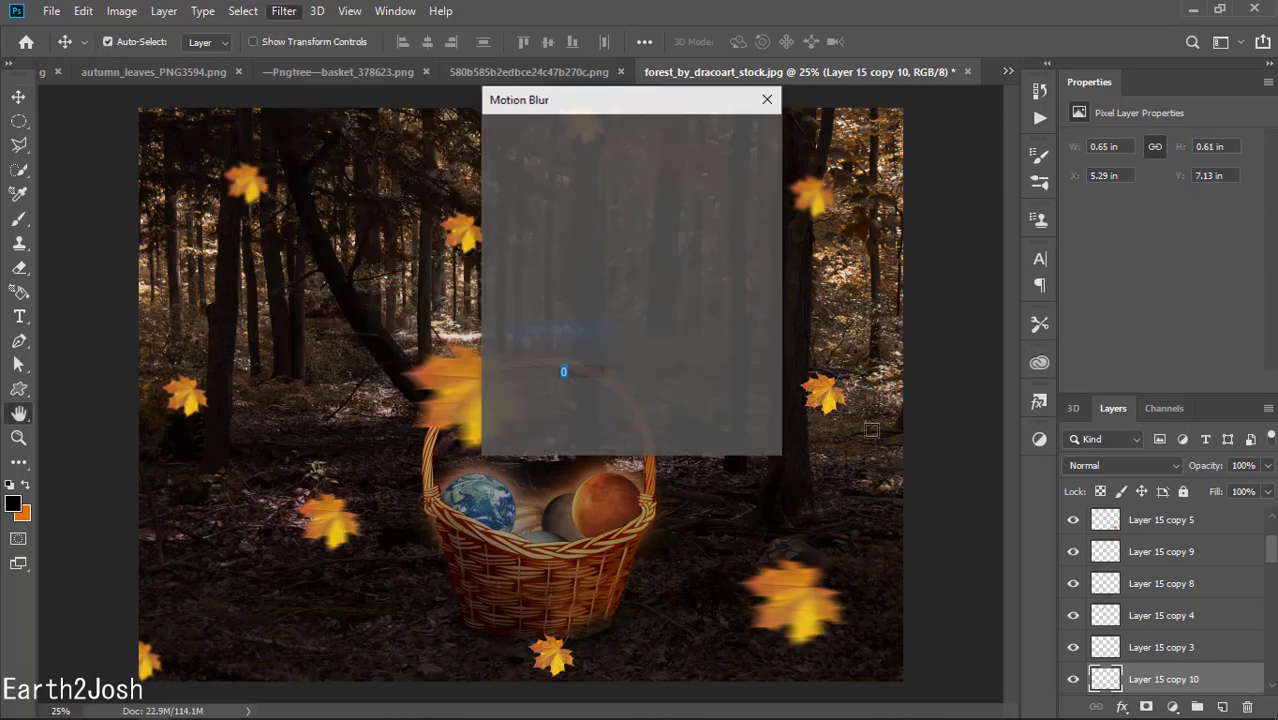
drag(542, 438, 515, 445)
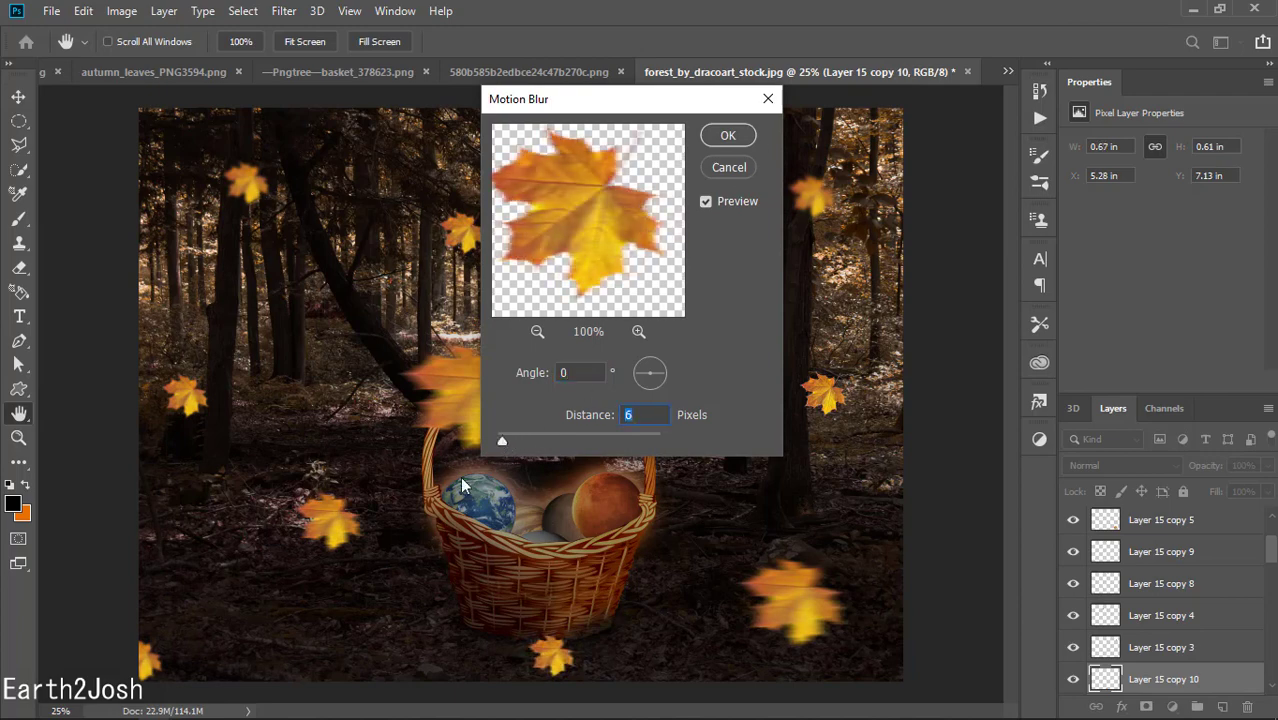
click(728, 135)
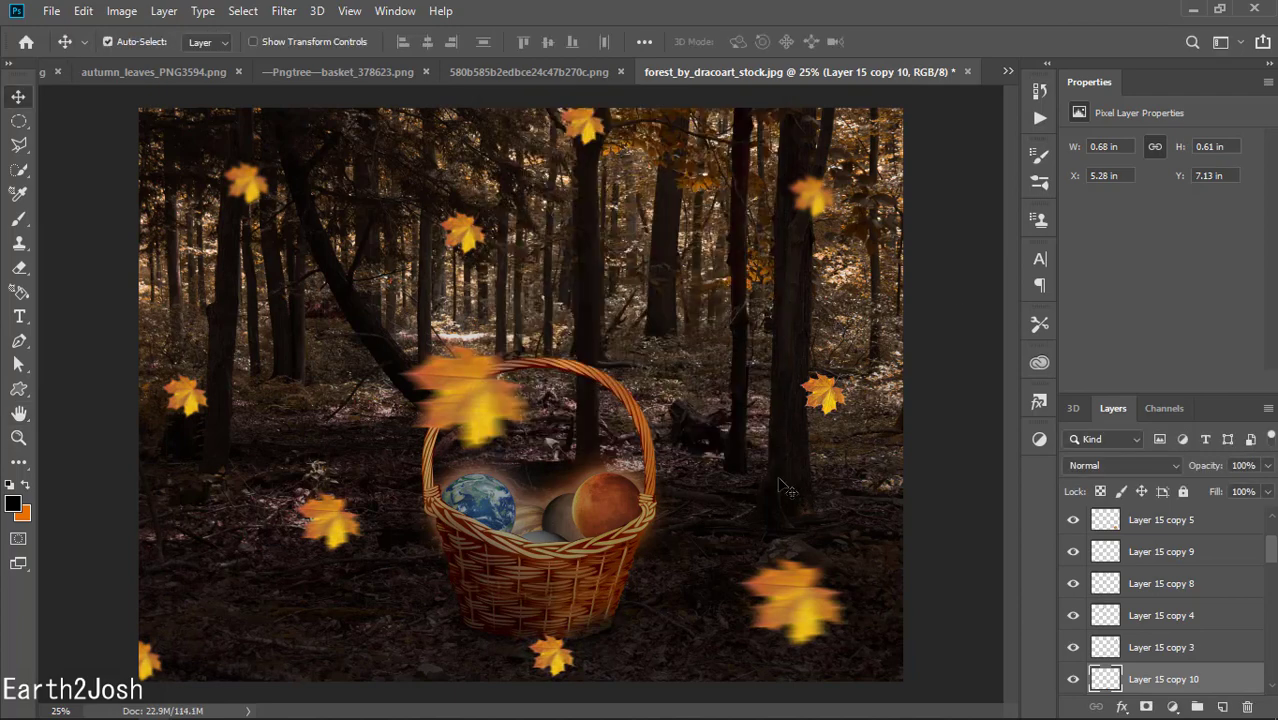
click(50, 10)
click(155, 706)
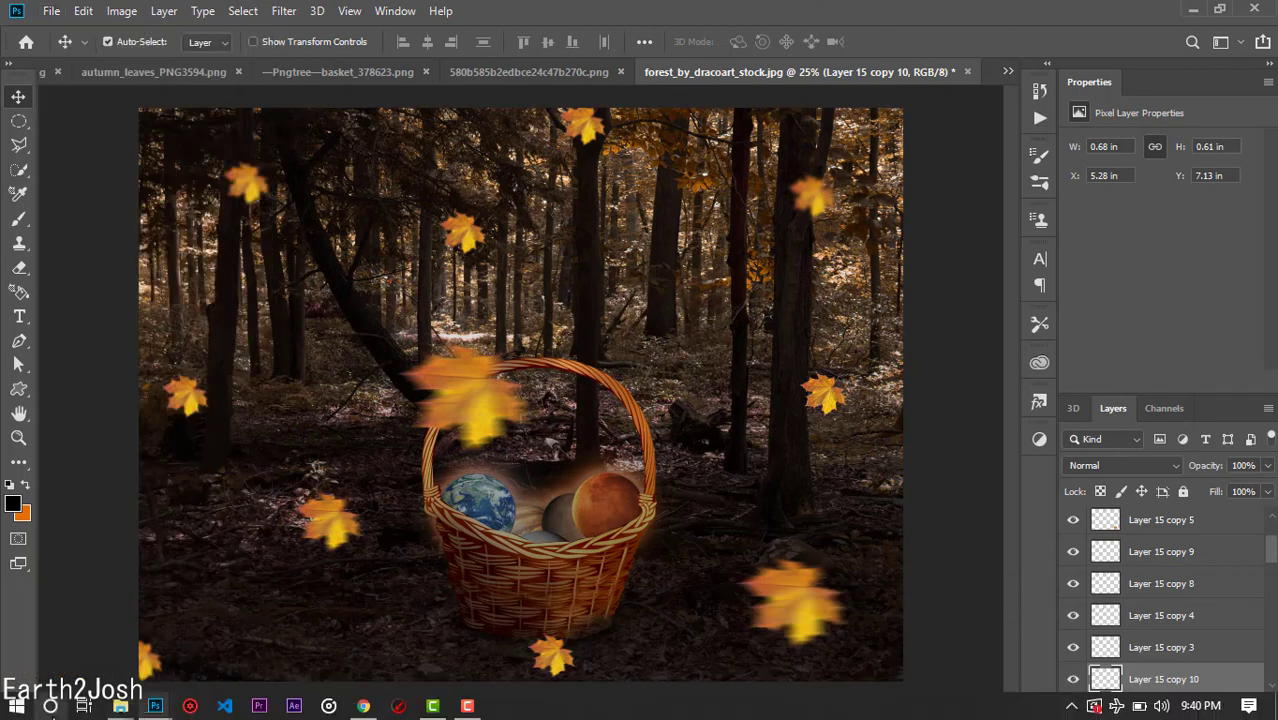
Place the LOGO1.psd logo small in the forest's bottom-right corner
click(515, 655)
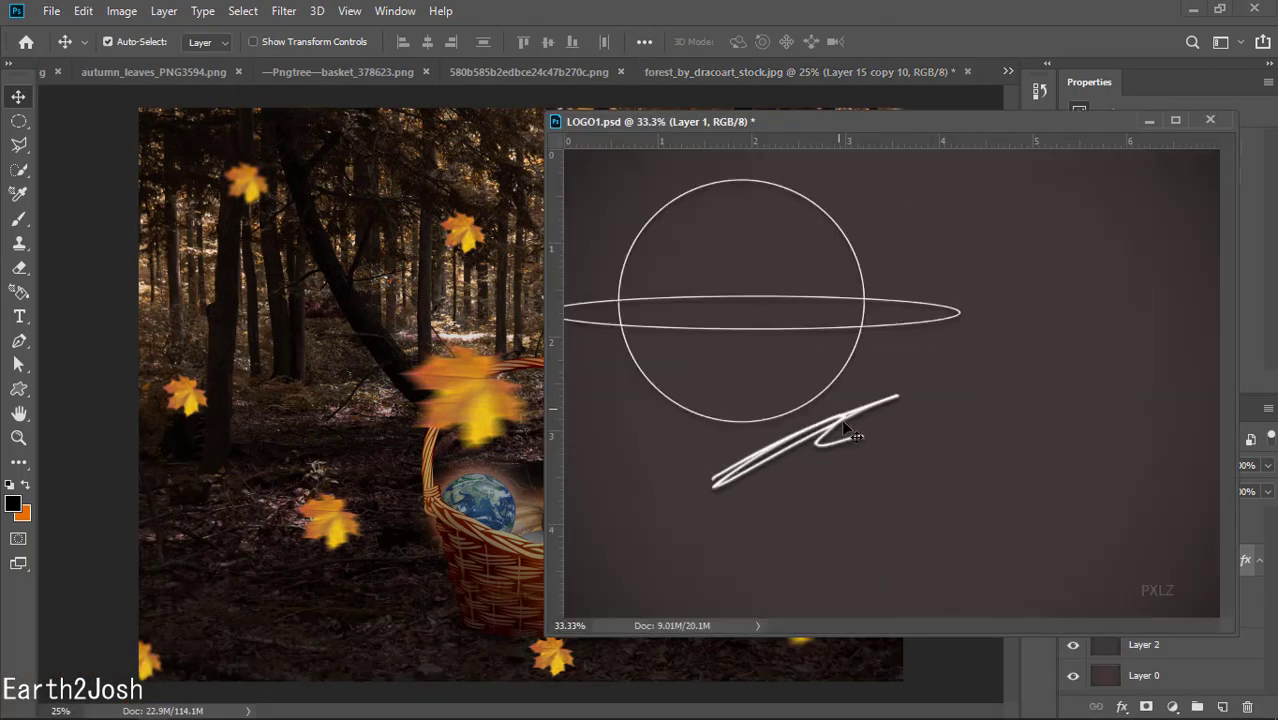
drag(936, 258, 358, 496)
key(ctrl+t)
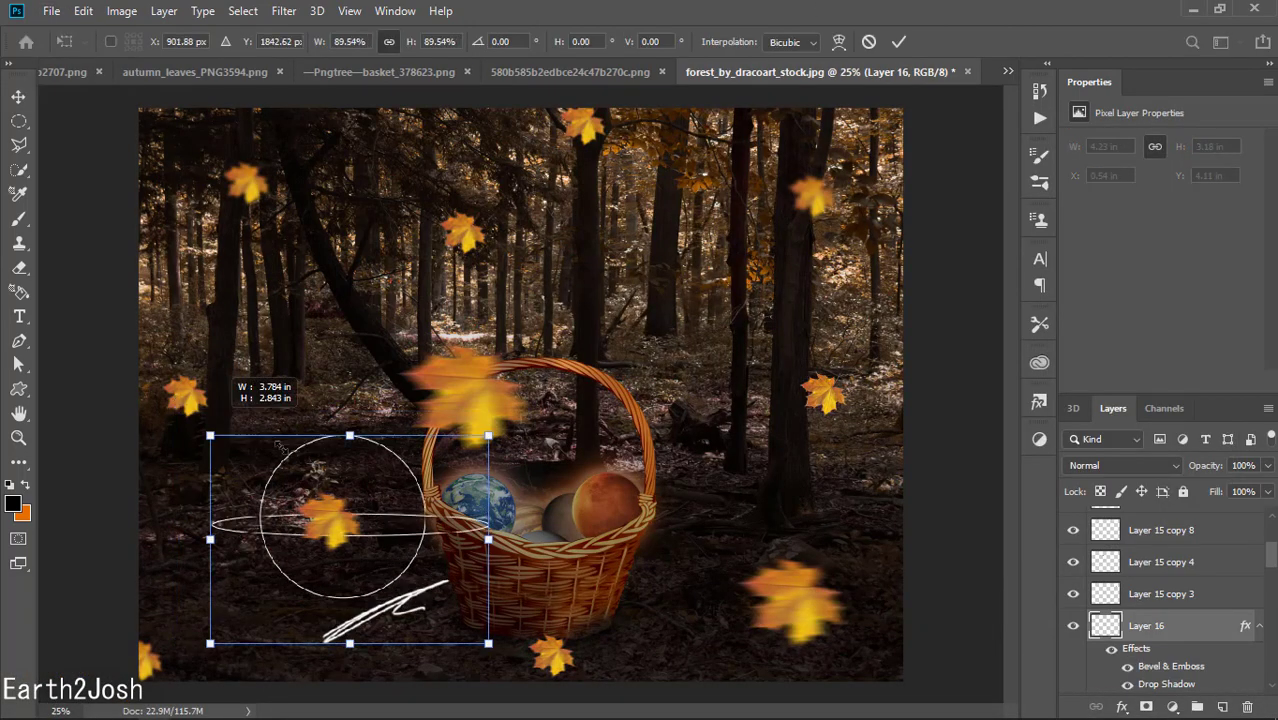
drag(214, 428, 397, 576)
mouse_move(444, 611)
mouse_down()
mouse_move(686, 649)
mouse_move(856, 657)
mouse_up()
key(Return)
Select the forest background layer and bring up Lens Correction
scroll(1160, 600, down, 5)
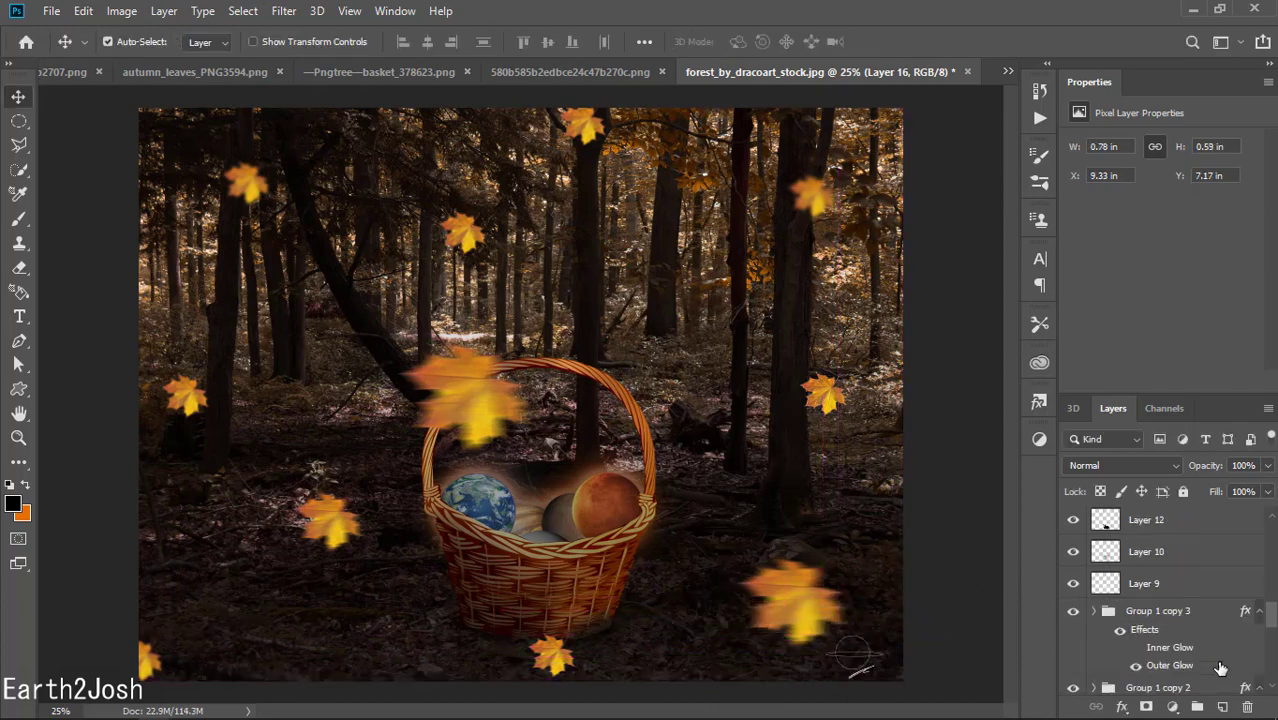
click(1198, 681)
click(283, 11)
click(338, 142)
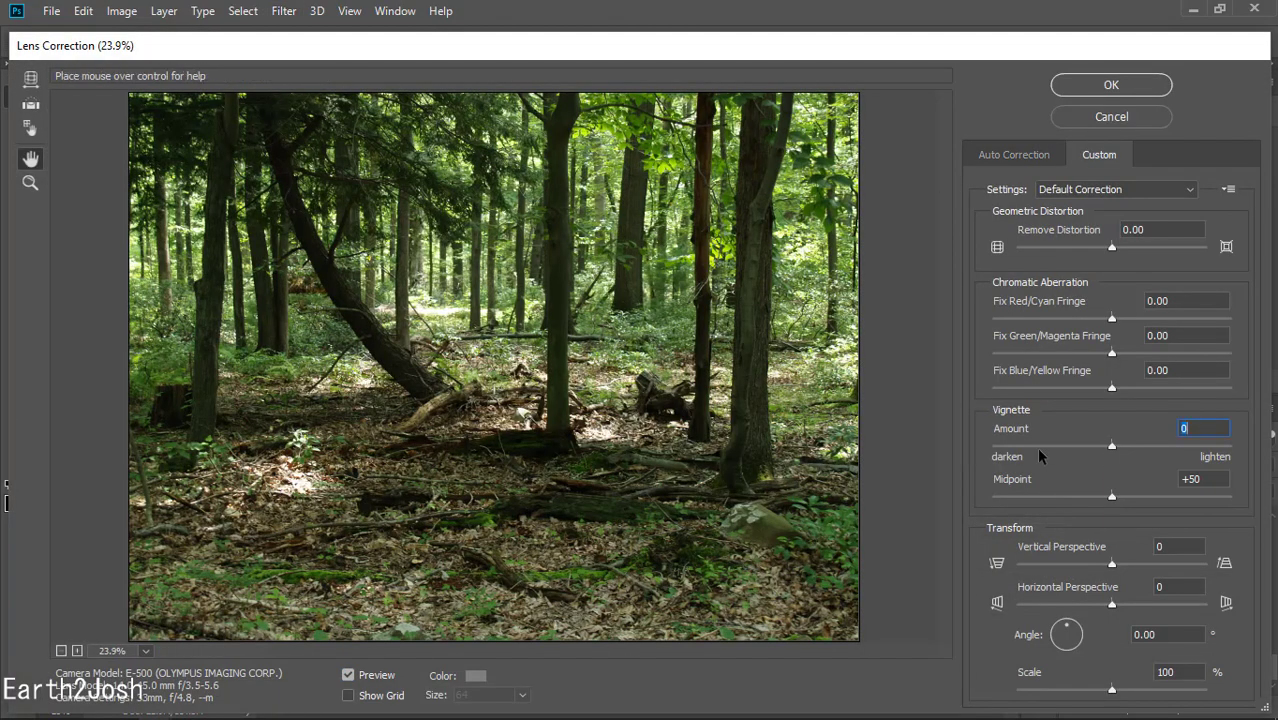
Darken the forest background's edges with a vignette, Amount -100 and Midpoint +66
drag(1040, 456, 1001, 456)
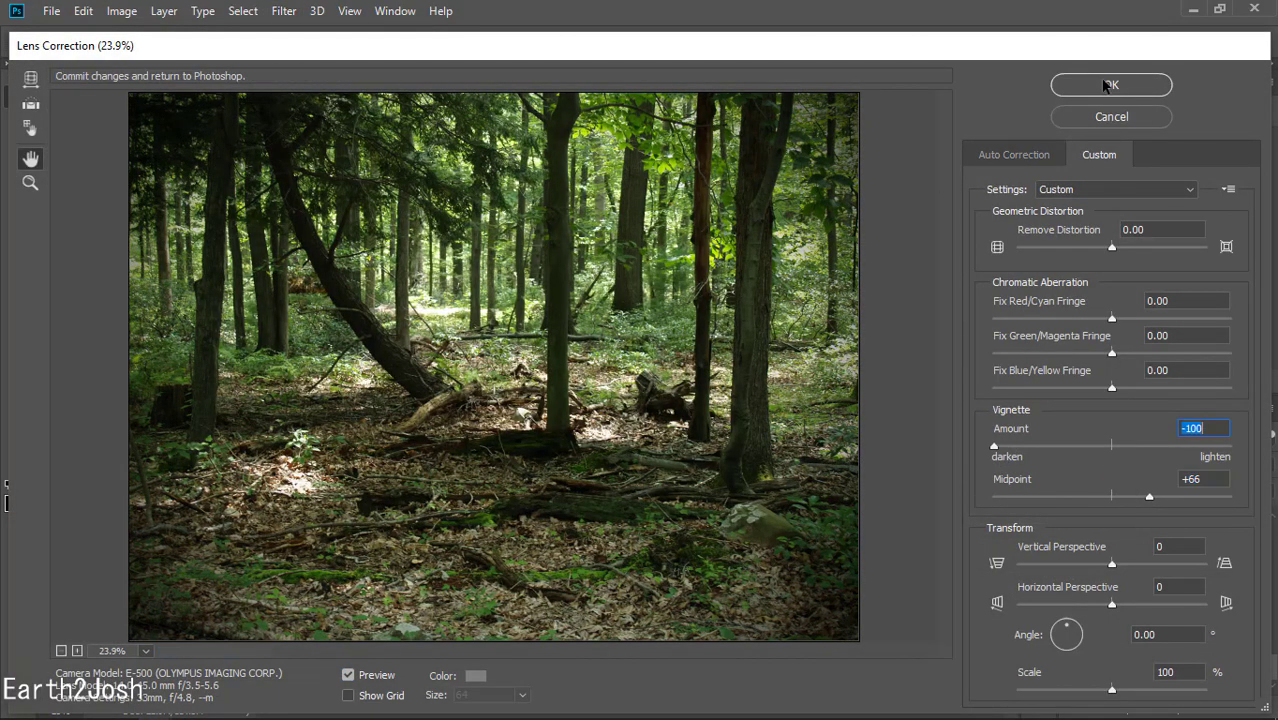
click(1105, 85)
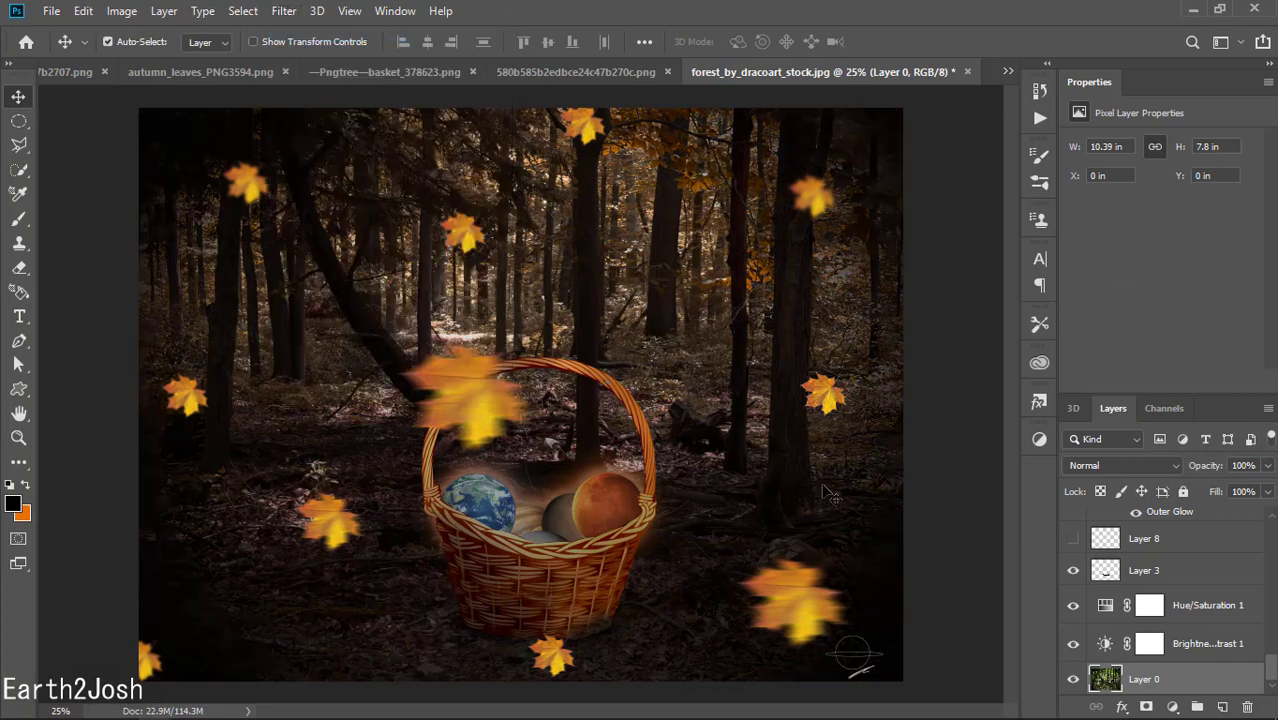
Select all the Layer 15 maple leaf layers and group them into Group 2
scroll(1198, 562, up, 5)
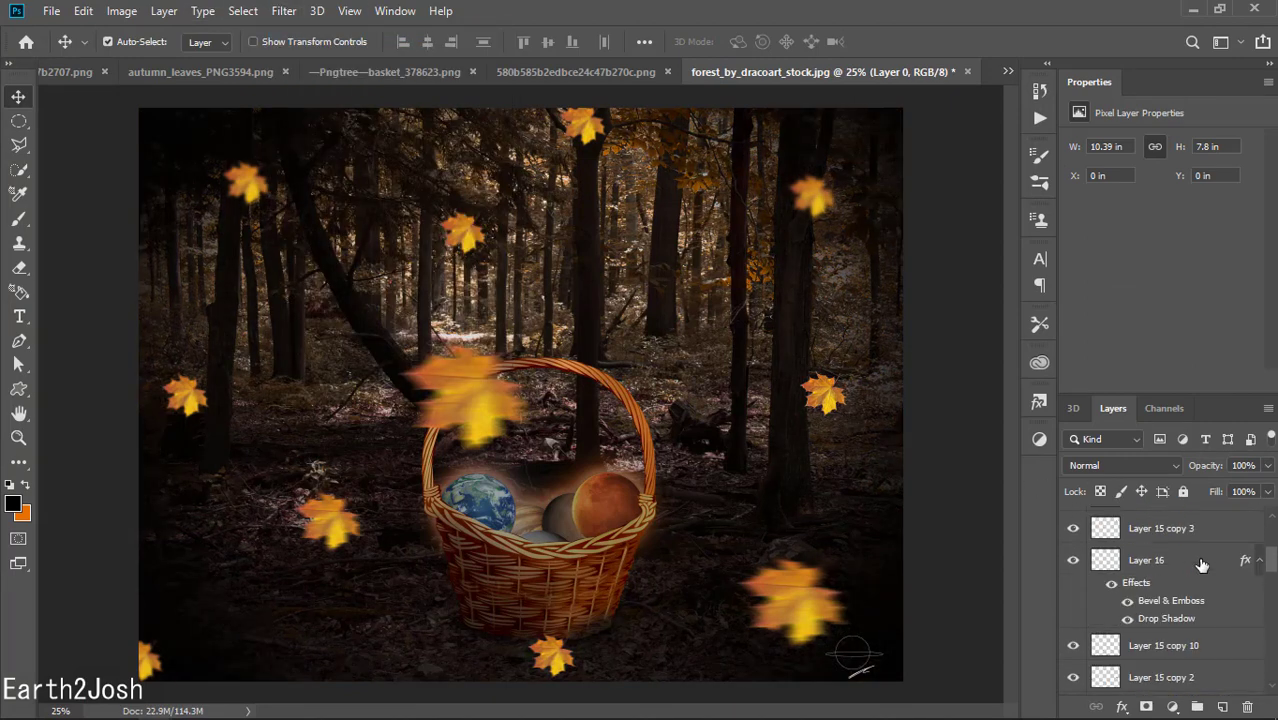
shift+click(1218, 605)
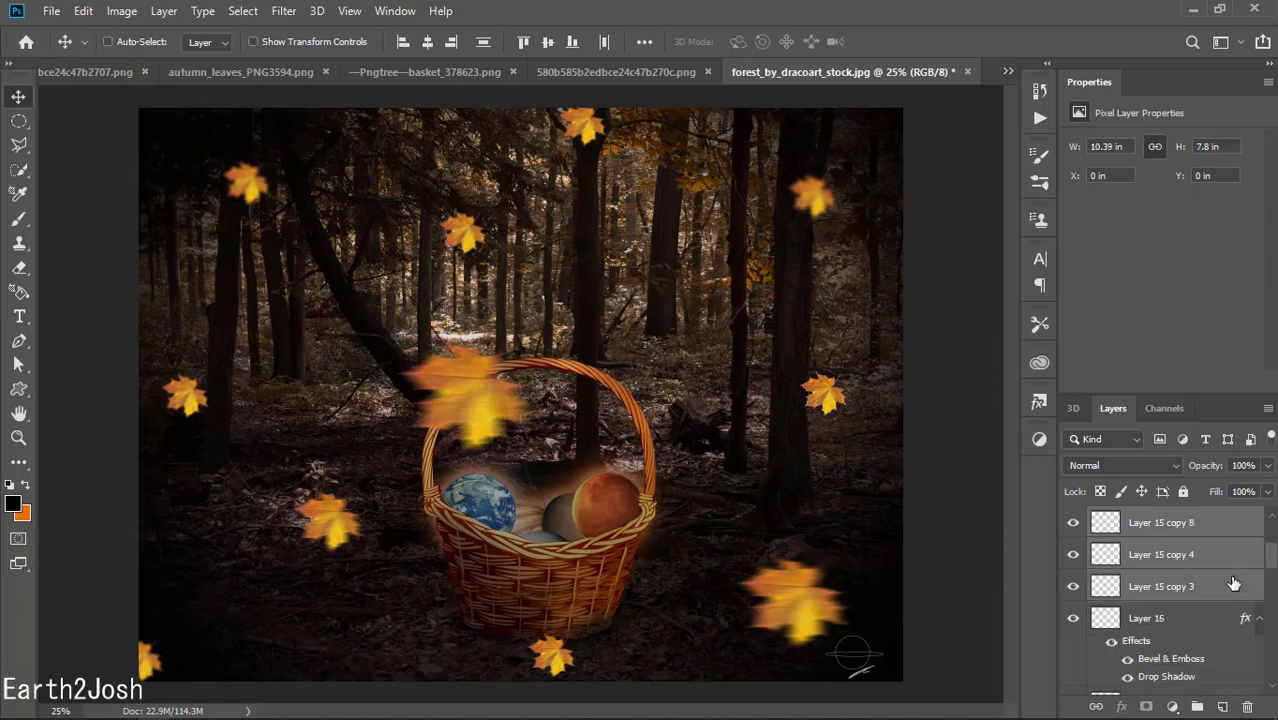
scroll(1233, 583, down, 3)
scroll(1233, 645, down, 3)
shift+click(1228, 640)
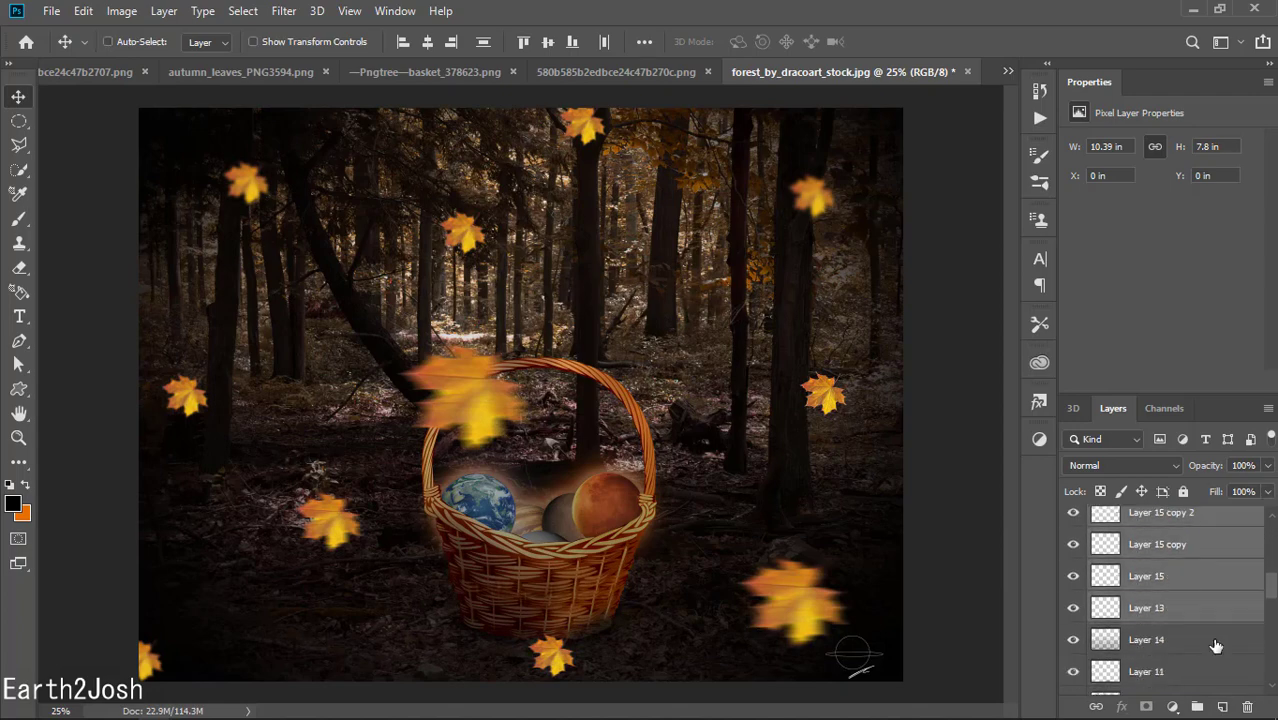
shift+click(1216, 645)
scroll(1230, 650, down, 1)
key(ctrl+g)
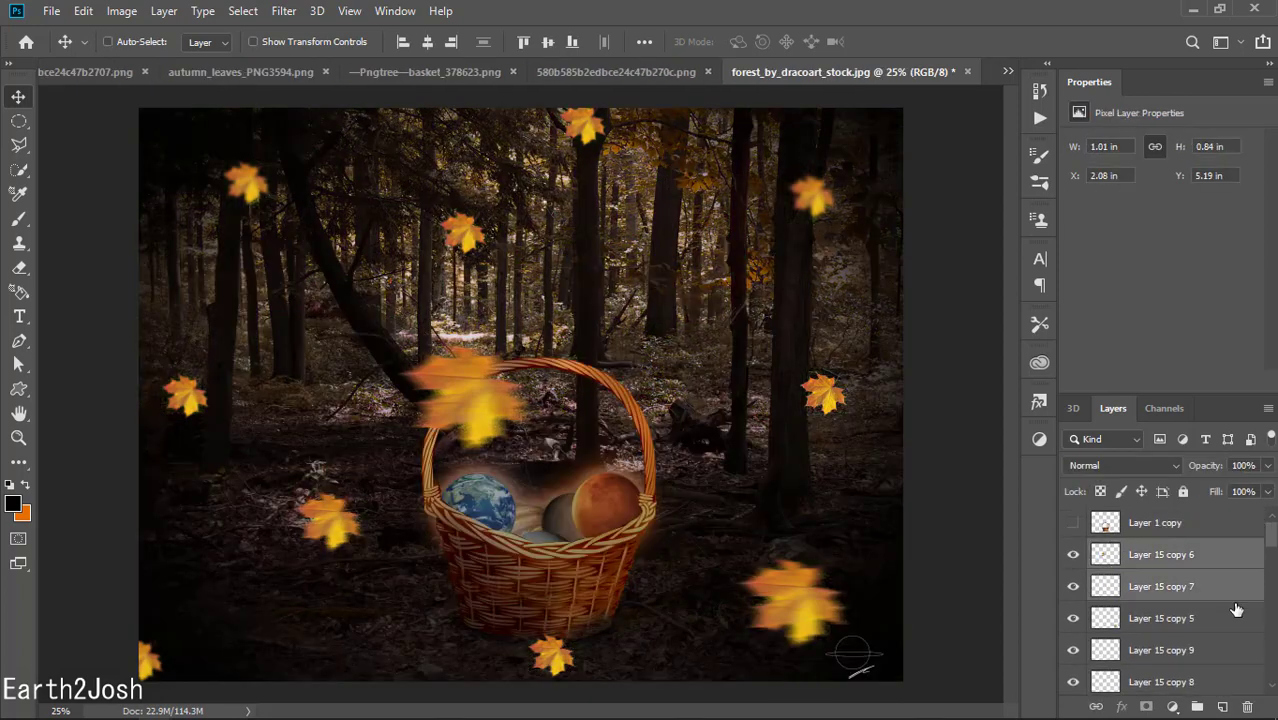
scroll(1219, 600, down, 2)
shift+click(1219, 642)
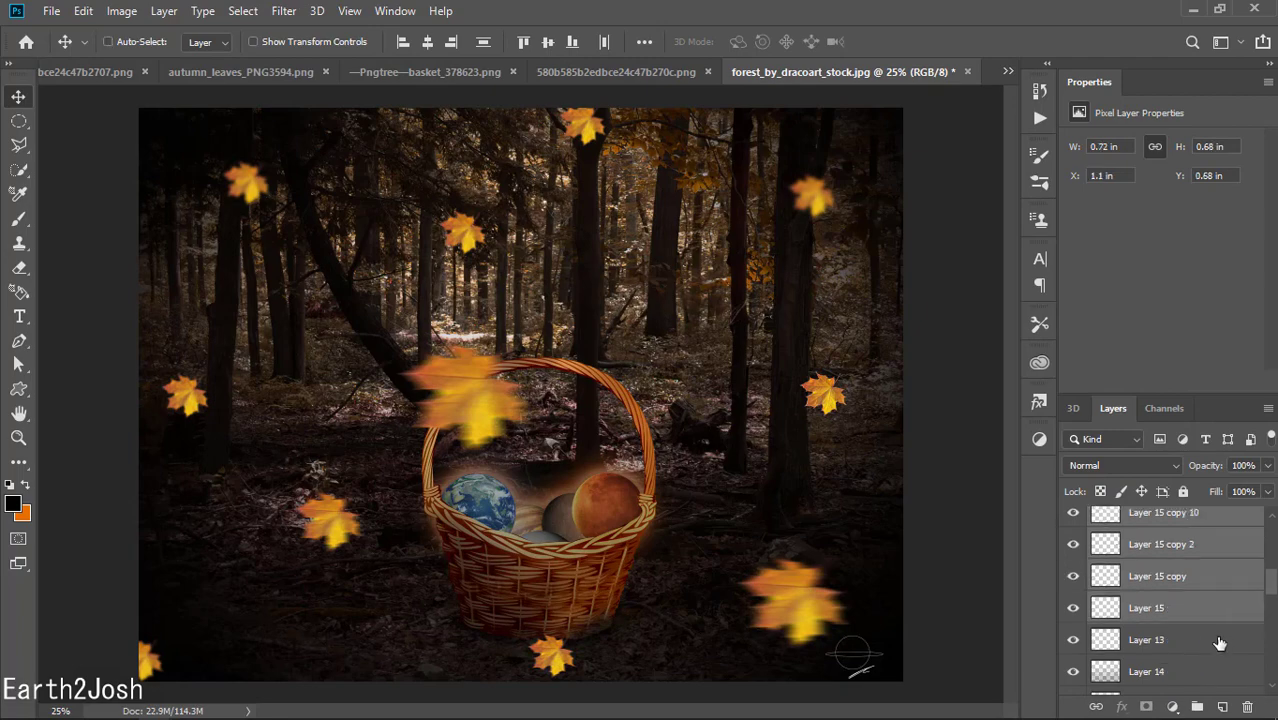
key(ctrl+g)
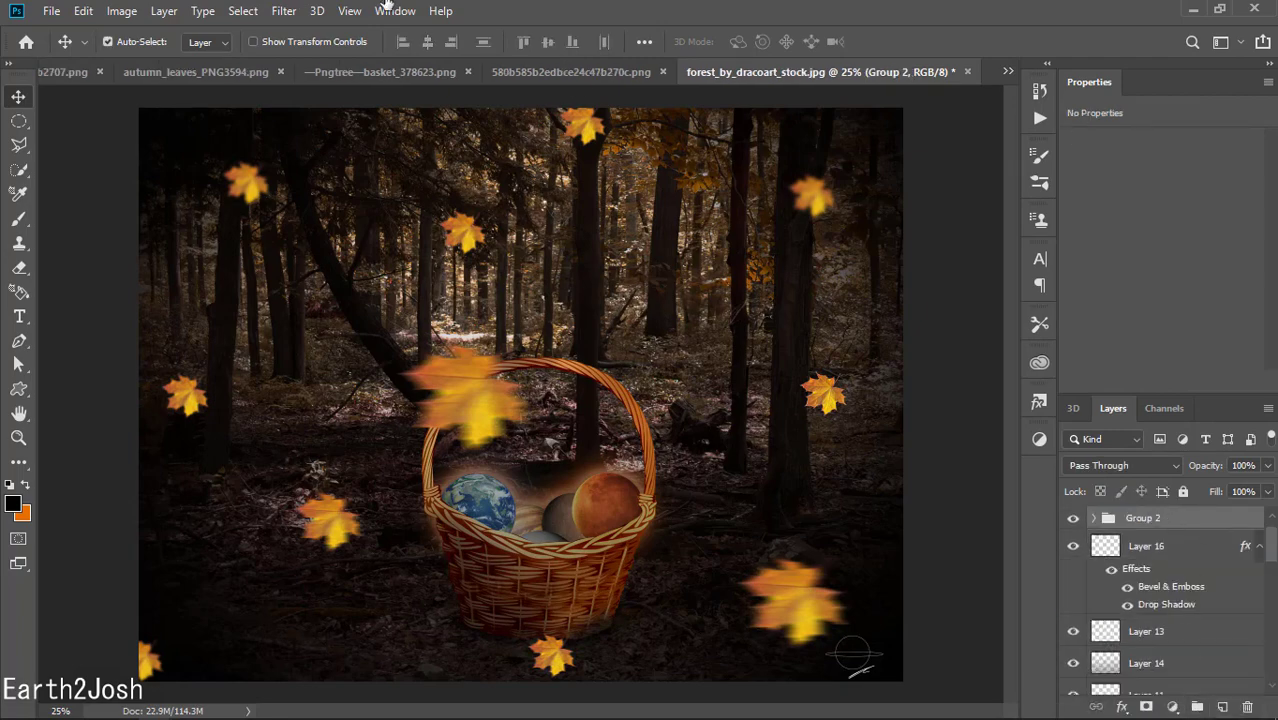
Add a Hue/Saturation adjustment clipped to the leaf group with Hue -11
click(243, 11)
click(1172, 706)
click(1228, 530)
drag(1161, 215, 1155, 250)
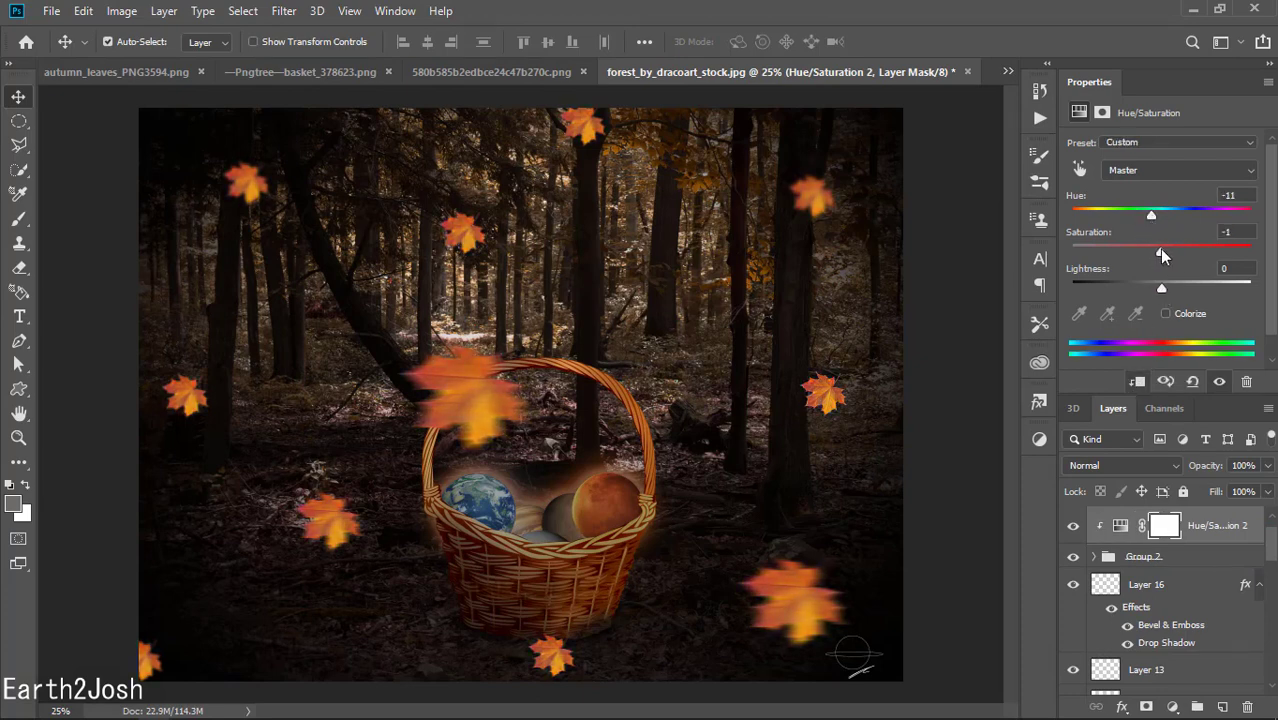
click(51, 10)
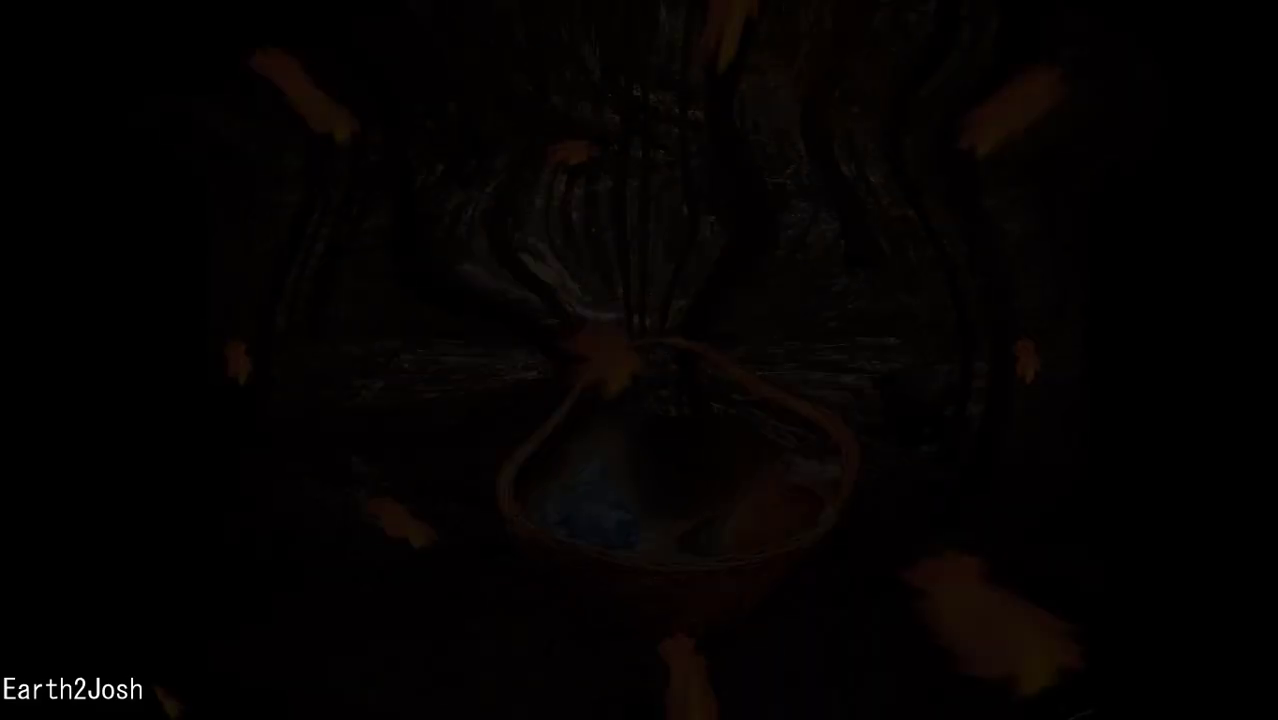